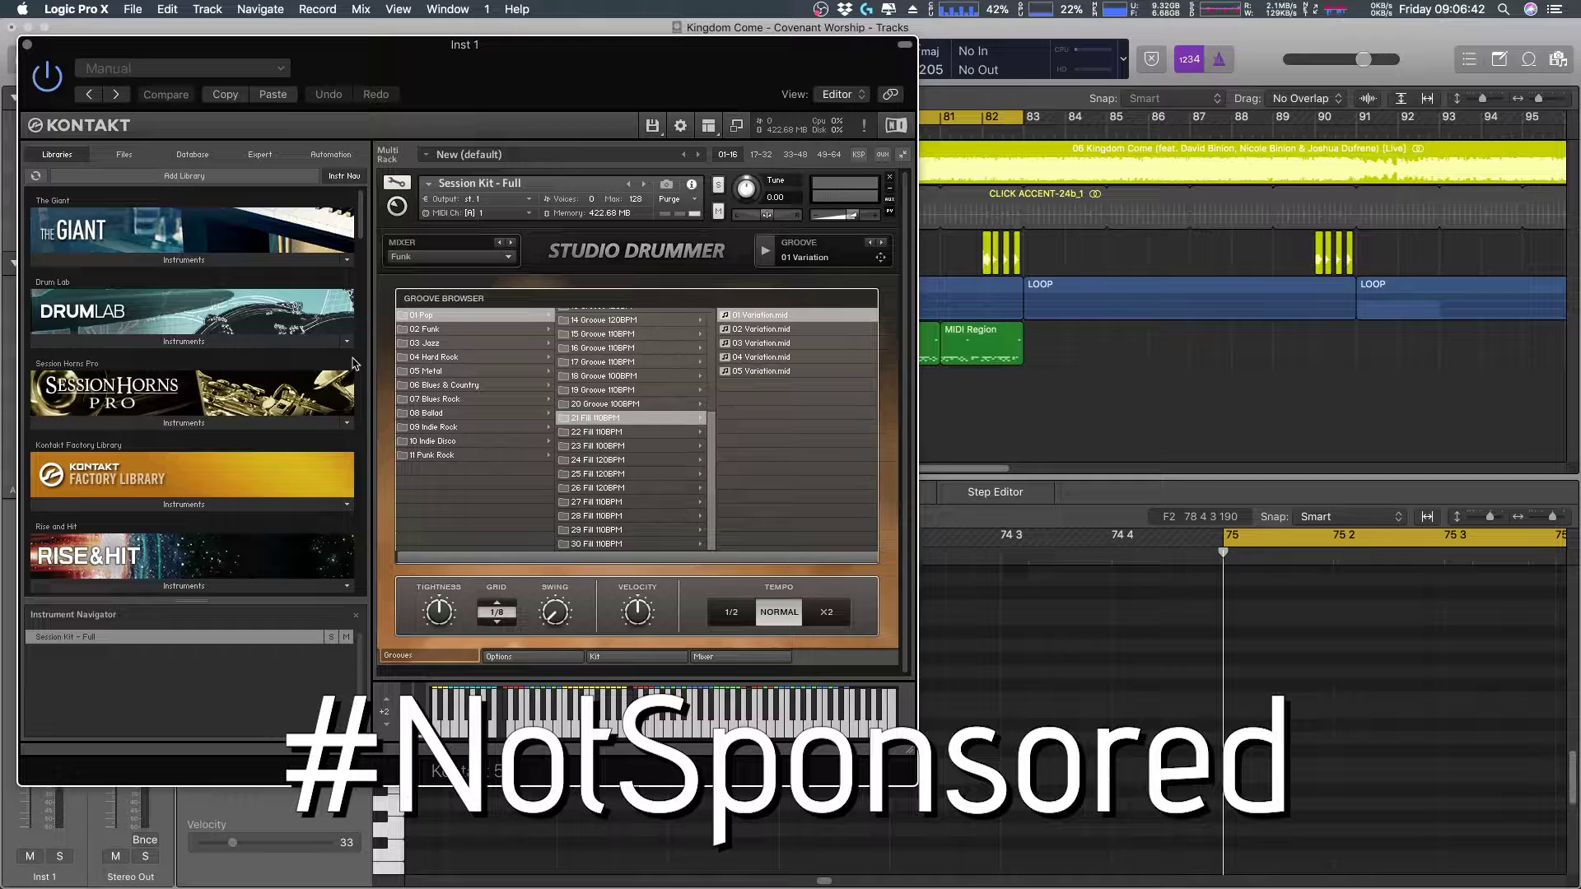
- Return the groove list to its first grooves and move Kontakt aside to uncover the tracks
{"action": "scroll", "coordinate": [362, 224], "scroll_direction": "down", "scroll_amount": 3}
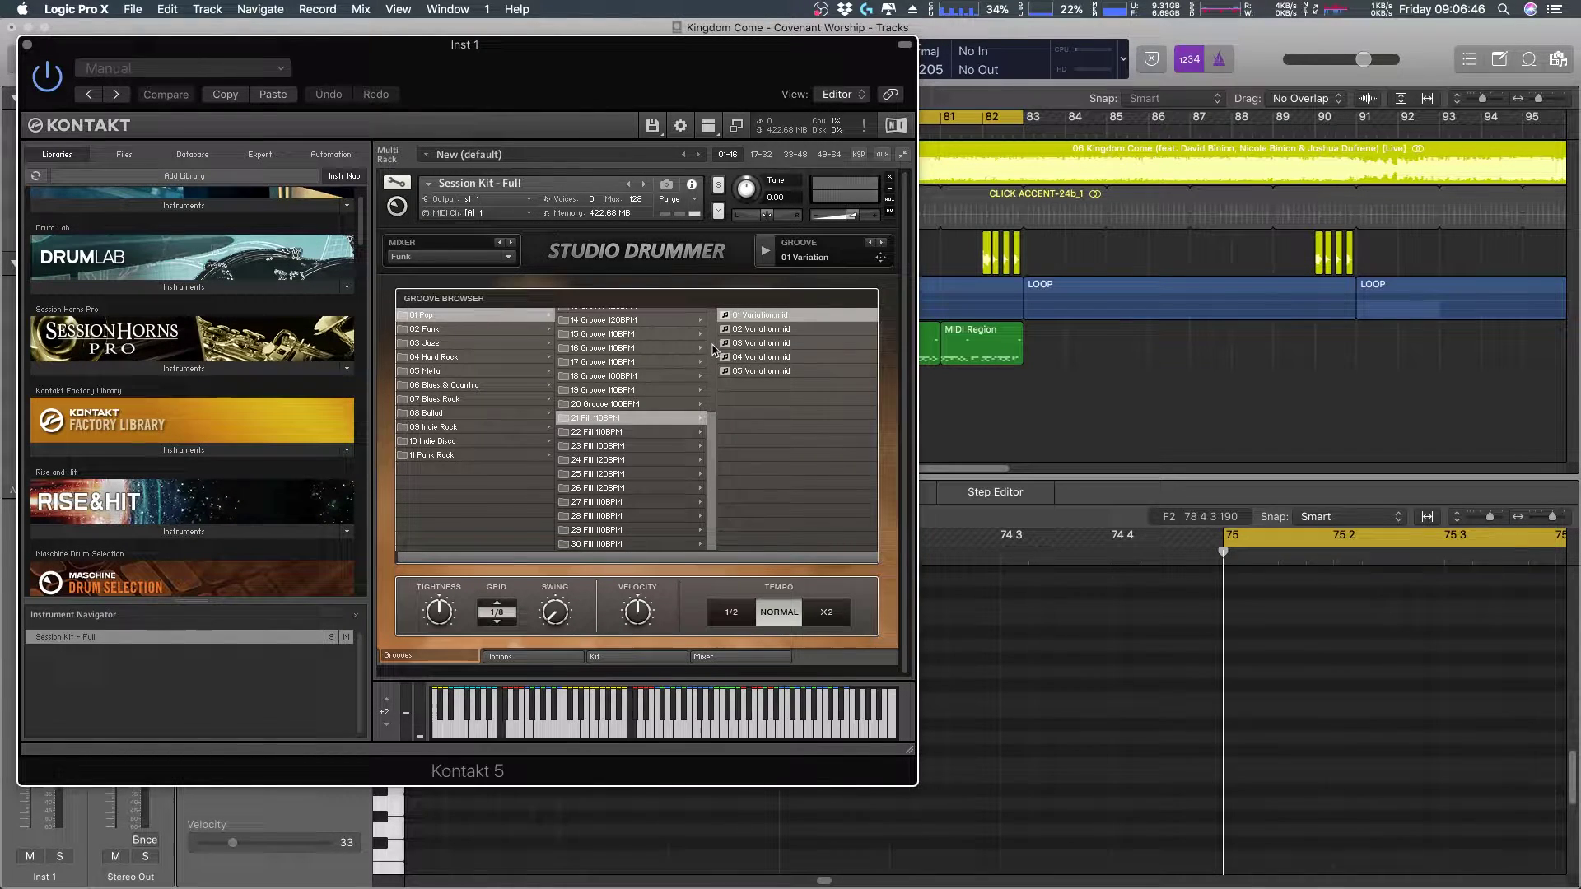
{"action": "left_click", "coordinate": [713, 317]}
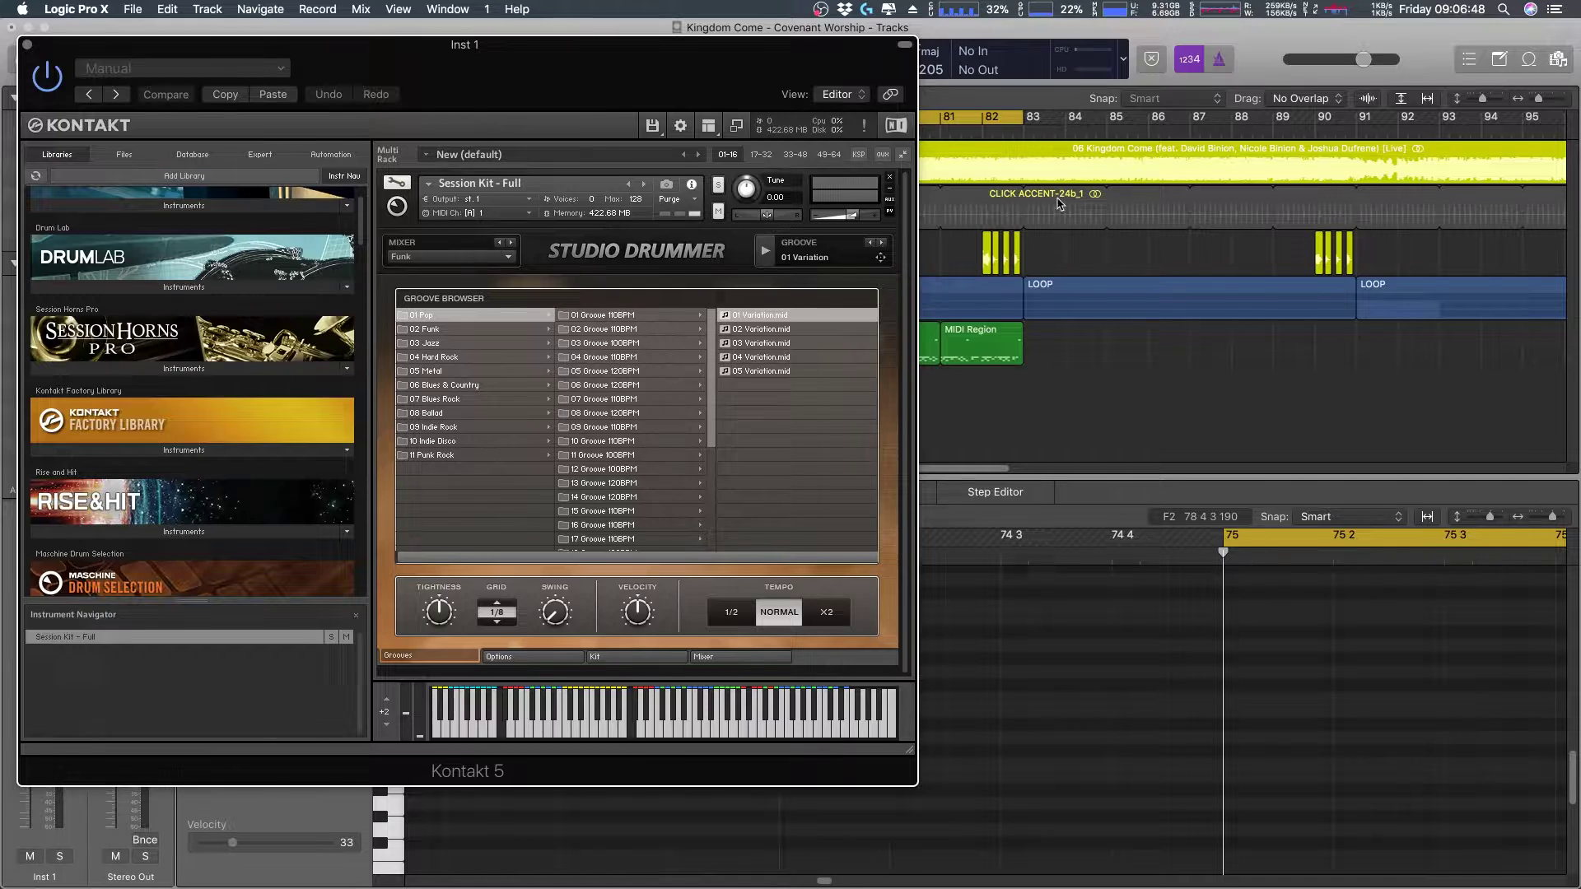
{"action": "left_click", "coordinate": [986, 360]}
{"action": "left_click_drag", "start_coordinate": [420, 43], "coordinate": [788, 111]}
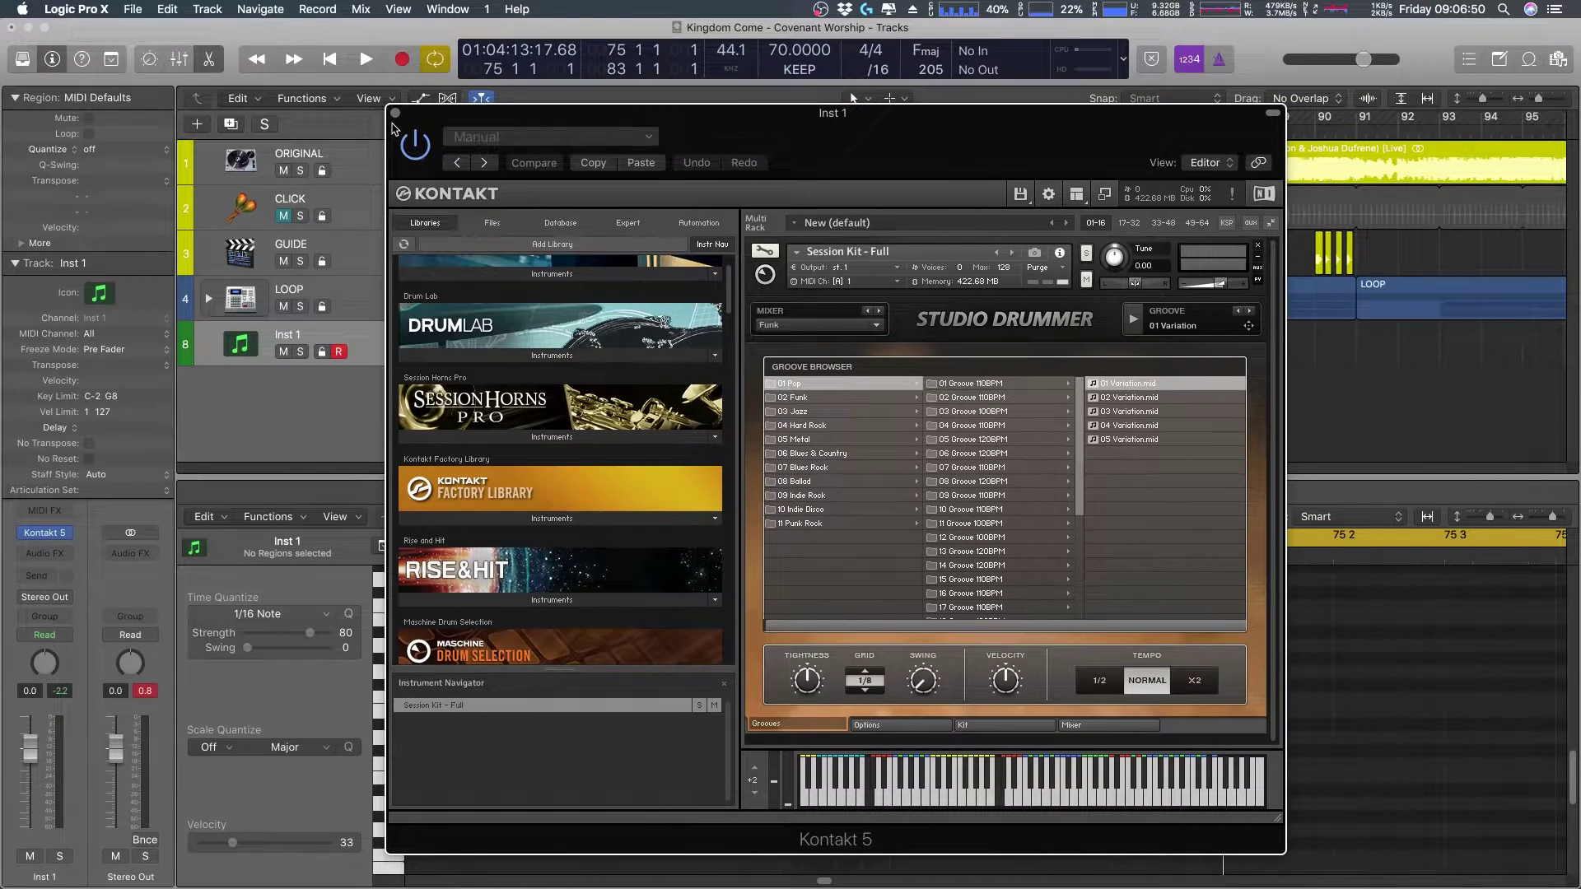
{"action": "left_click_drag", "start_coordinate": [441, 114], "coordinate": [928, 90]}
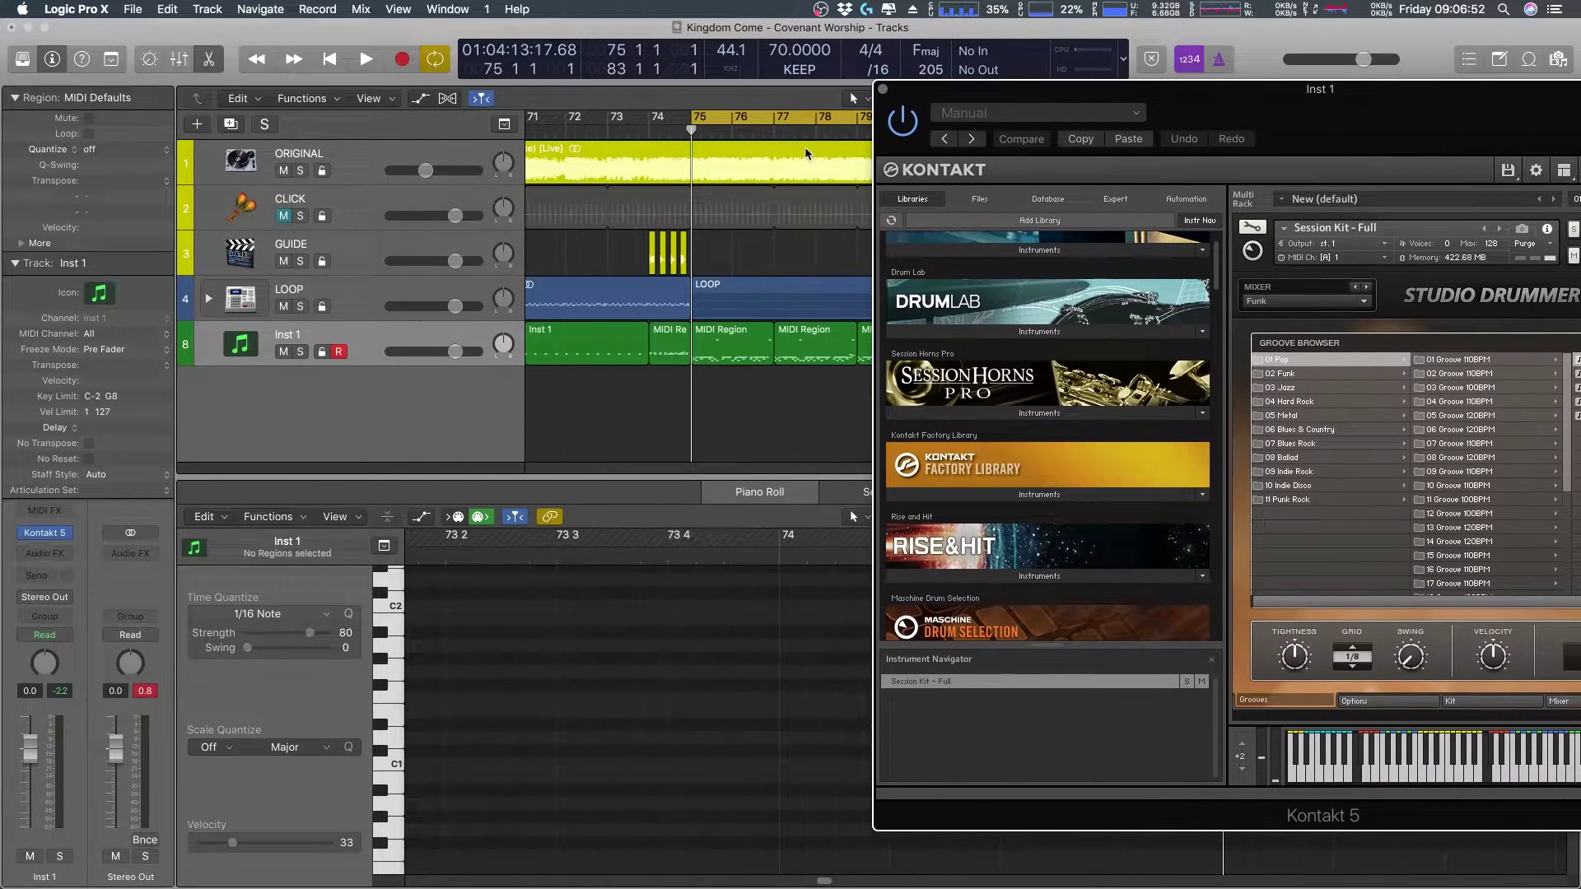
- Solo the ORIGINAL track, play it from bar 75, then recentre the Kontakt window
{"action": "left_click", "coordinate": [300, 170]}
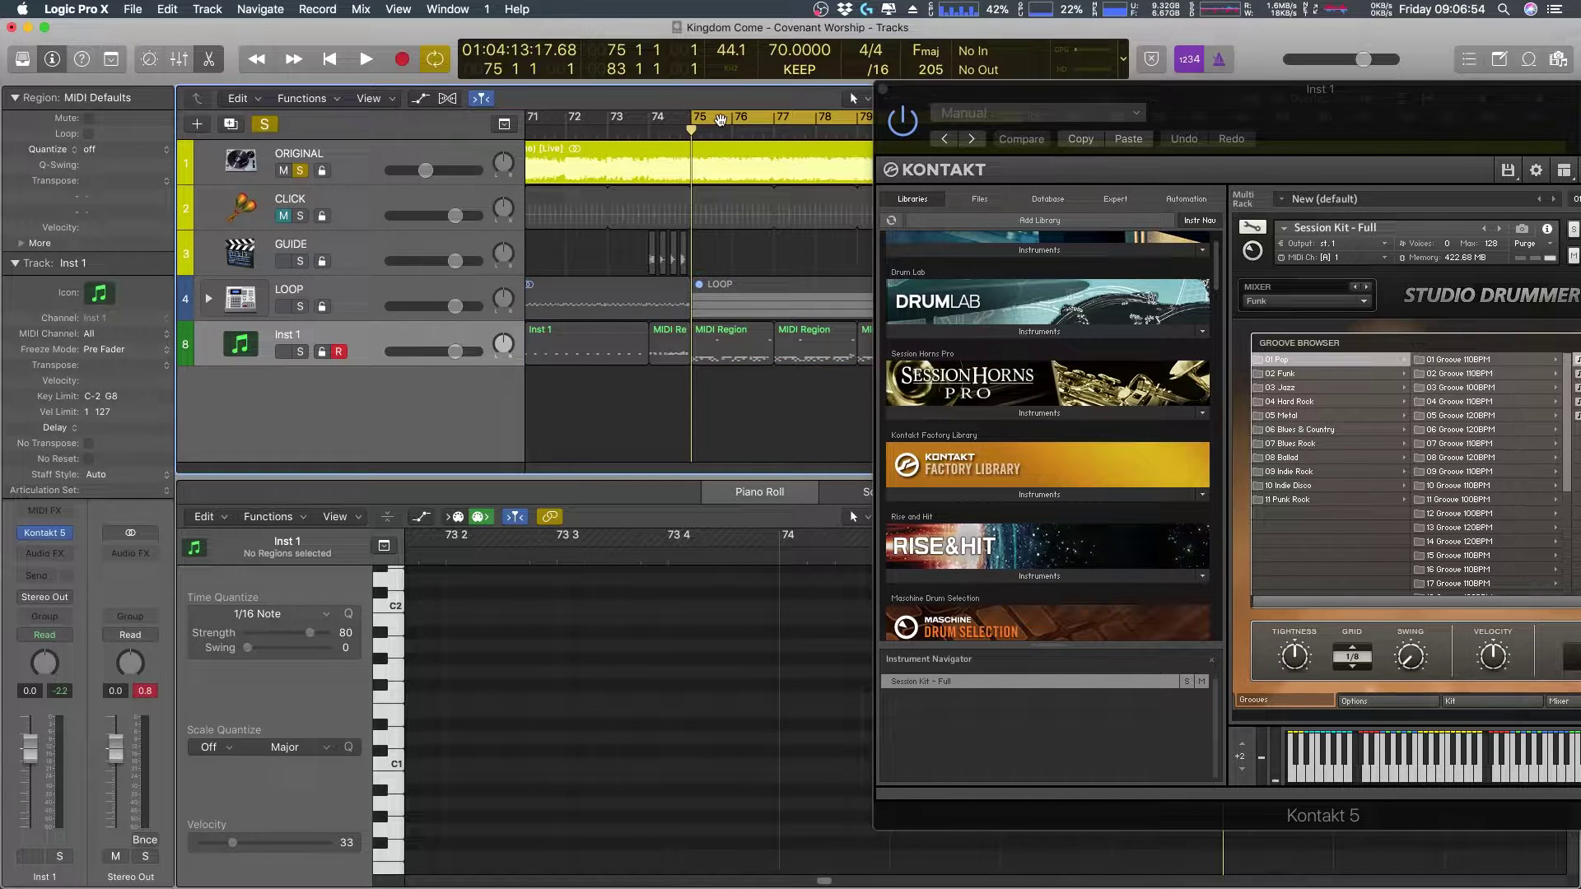
{"action": "key", "text": "space"}
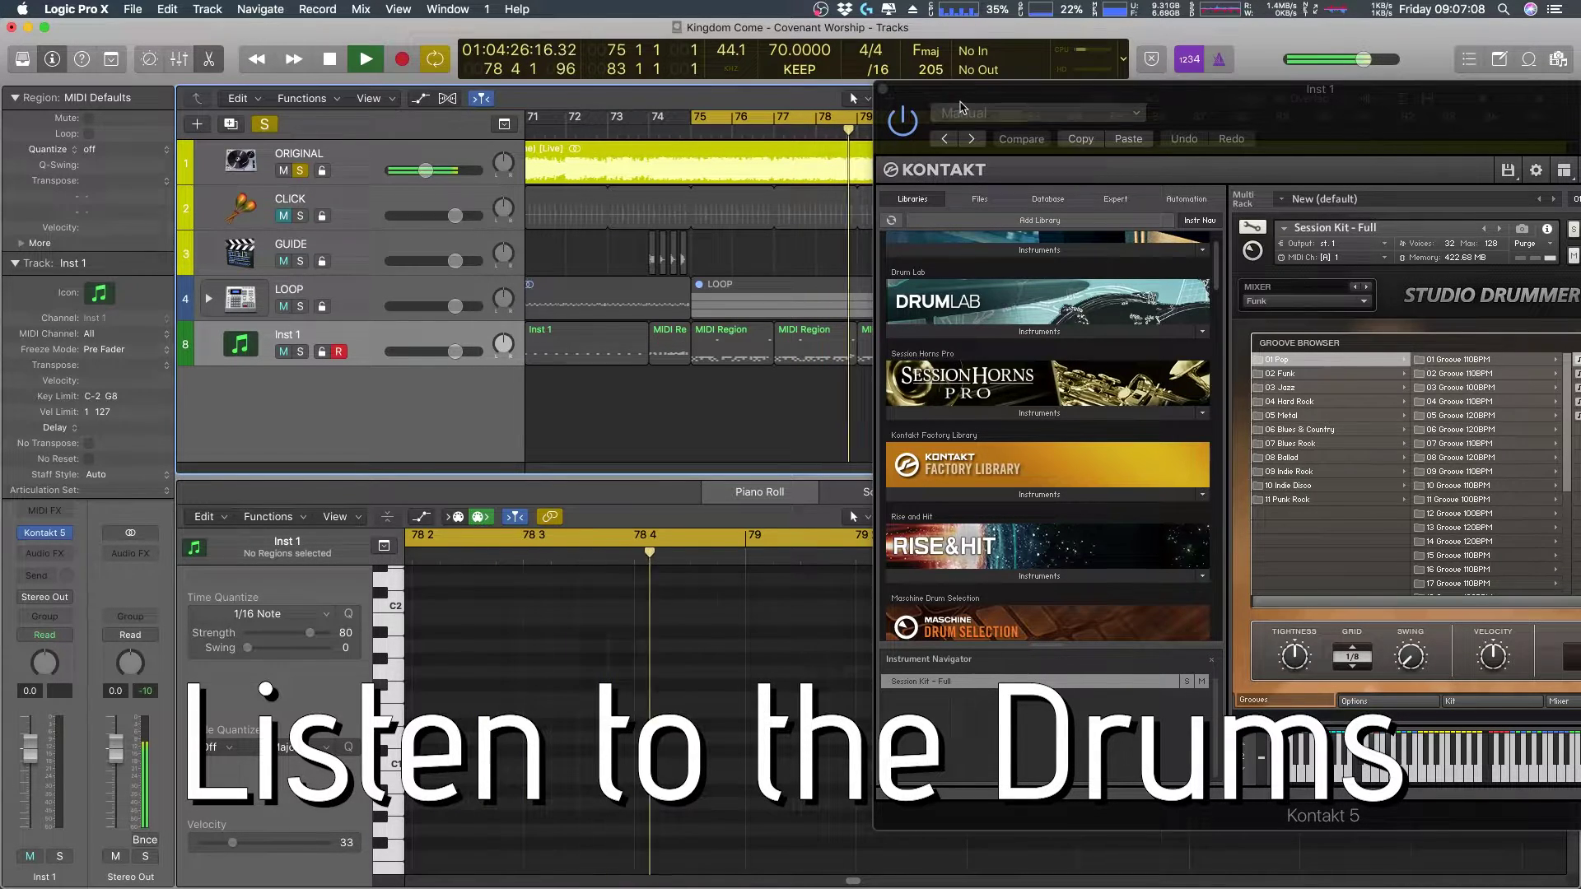
{"action": "key", "text": "space"}
{"action": "left_click_drag", "start_coordinate": [965, 115], "coordinate": [459, 62]}
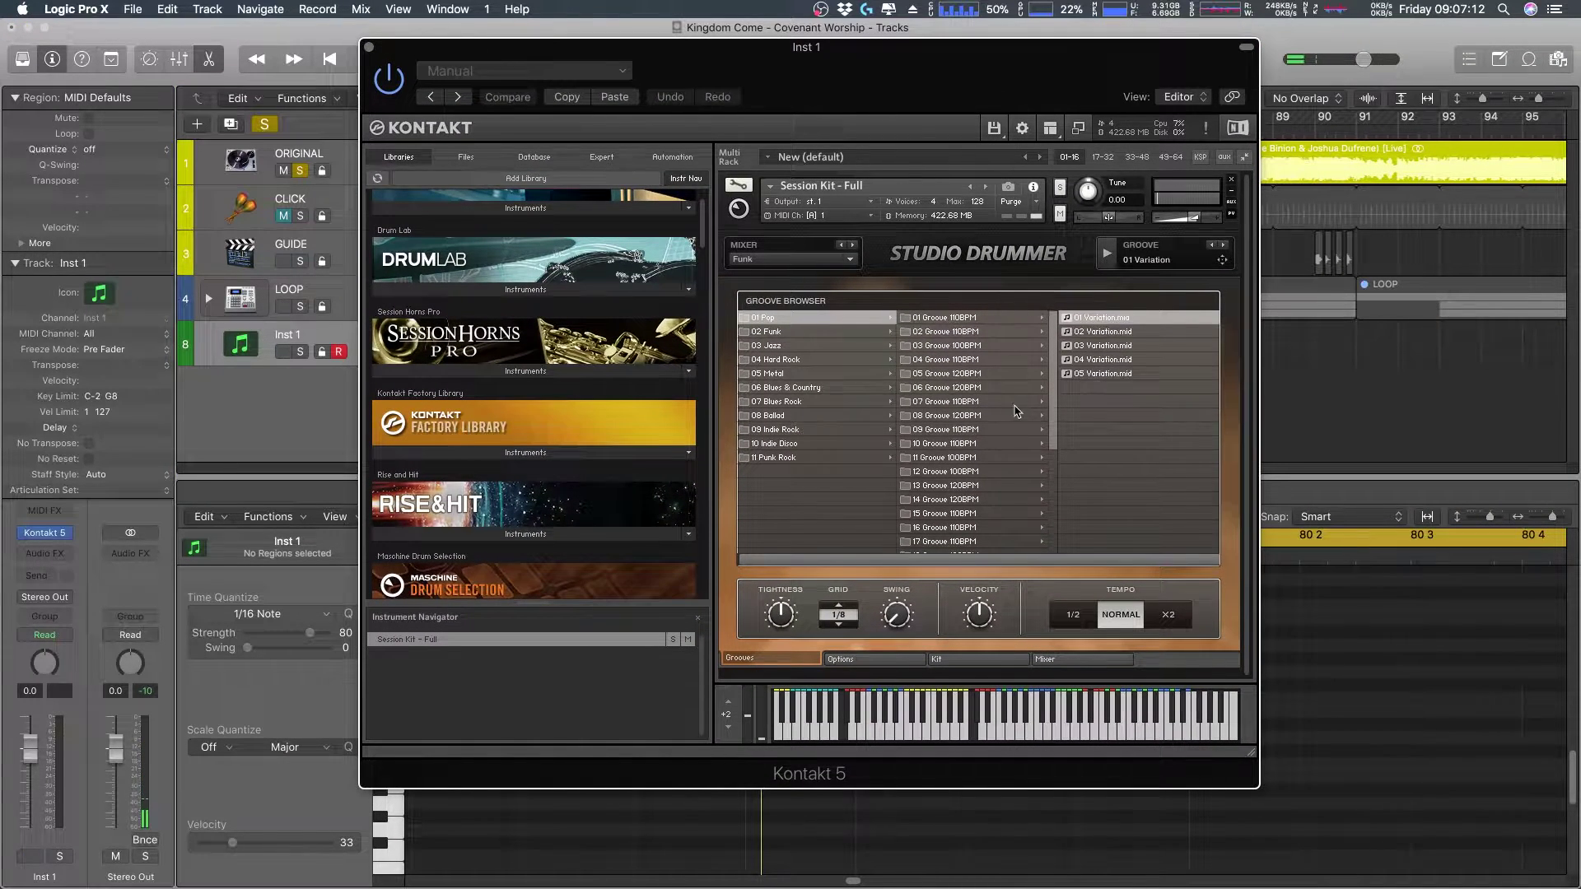
- Load 12 16th Hat Both Ghost from Pop > 03 Groove 100BPM and preview it
{"action": "left_click_drag", "start_coordinate": [980, 51], "coordinate": [605, 62]}
{"action": "left_click", "coordinate": [568, 359]}
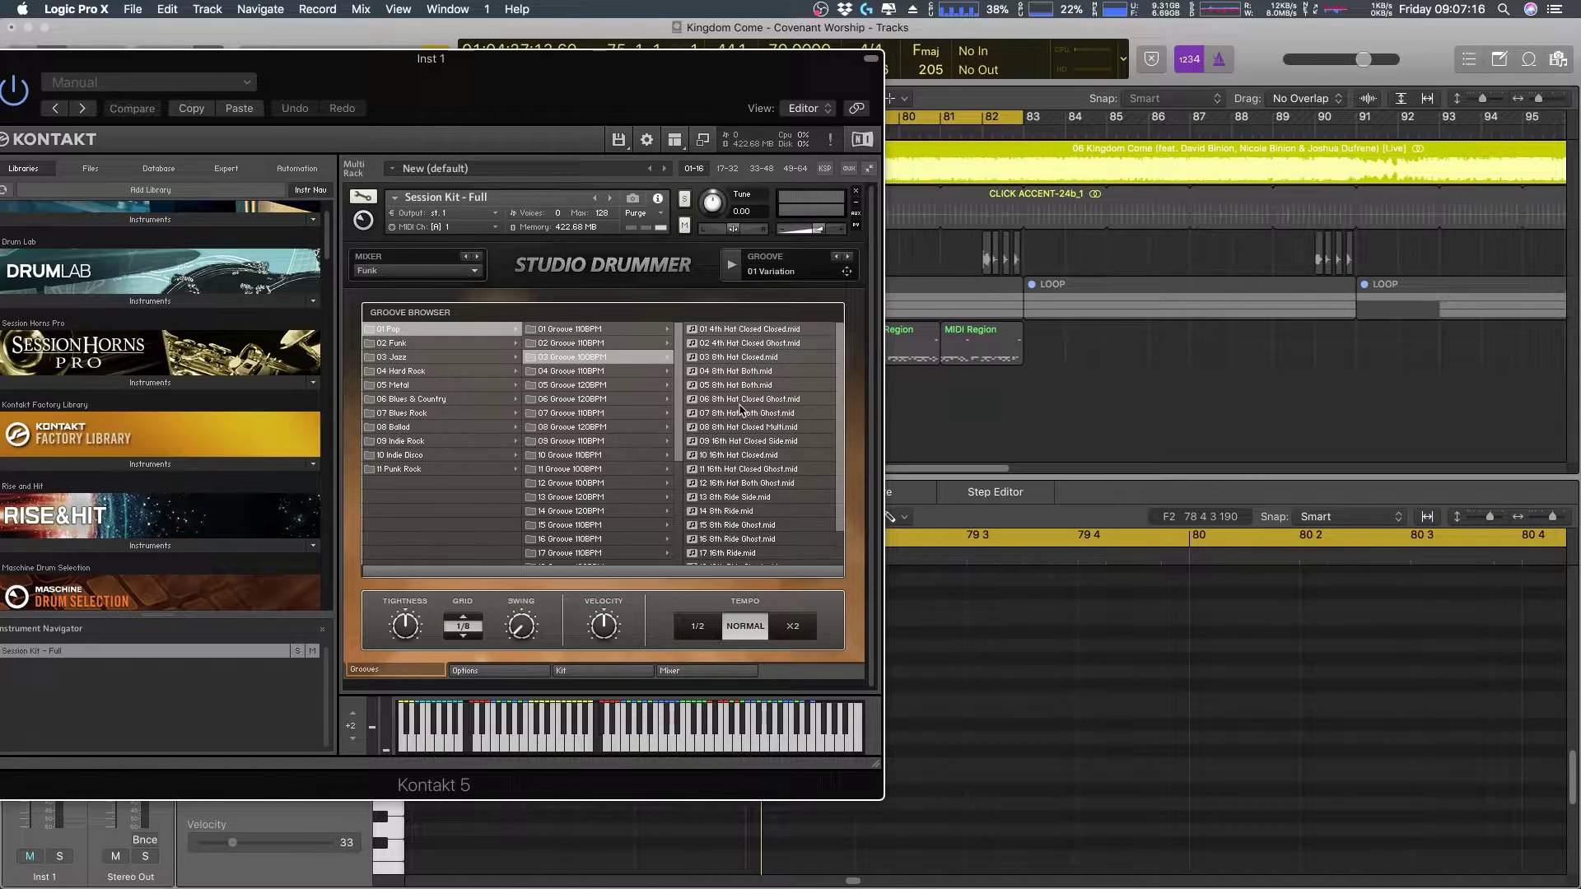
{"action": "left_click", "coordinate": [764, 484]}
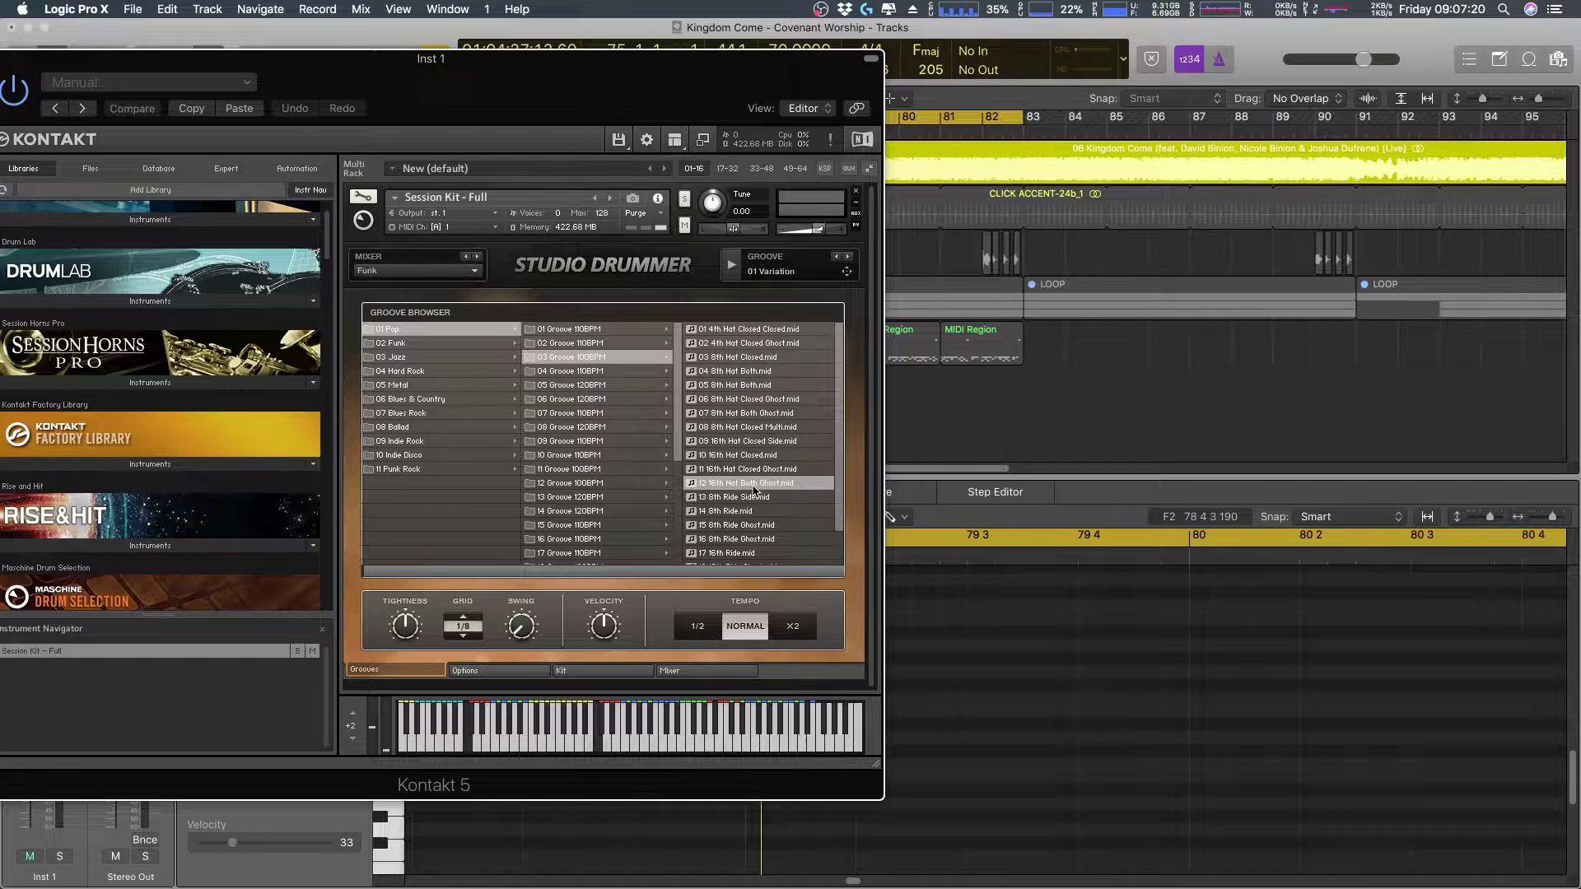
{"action": "left_click", "coordinate": [730, 265]}
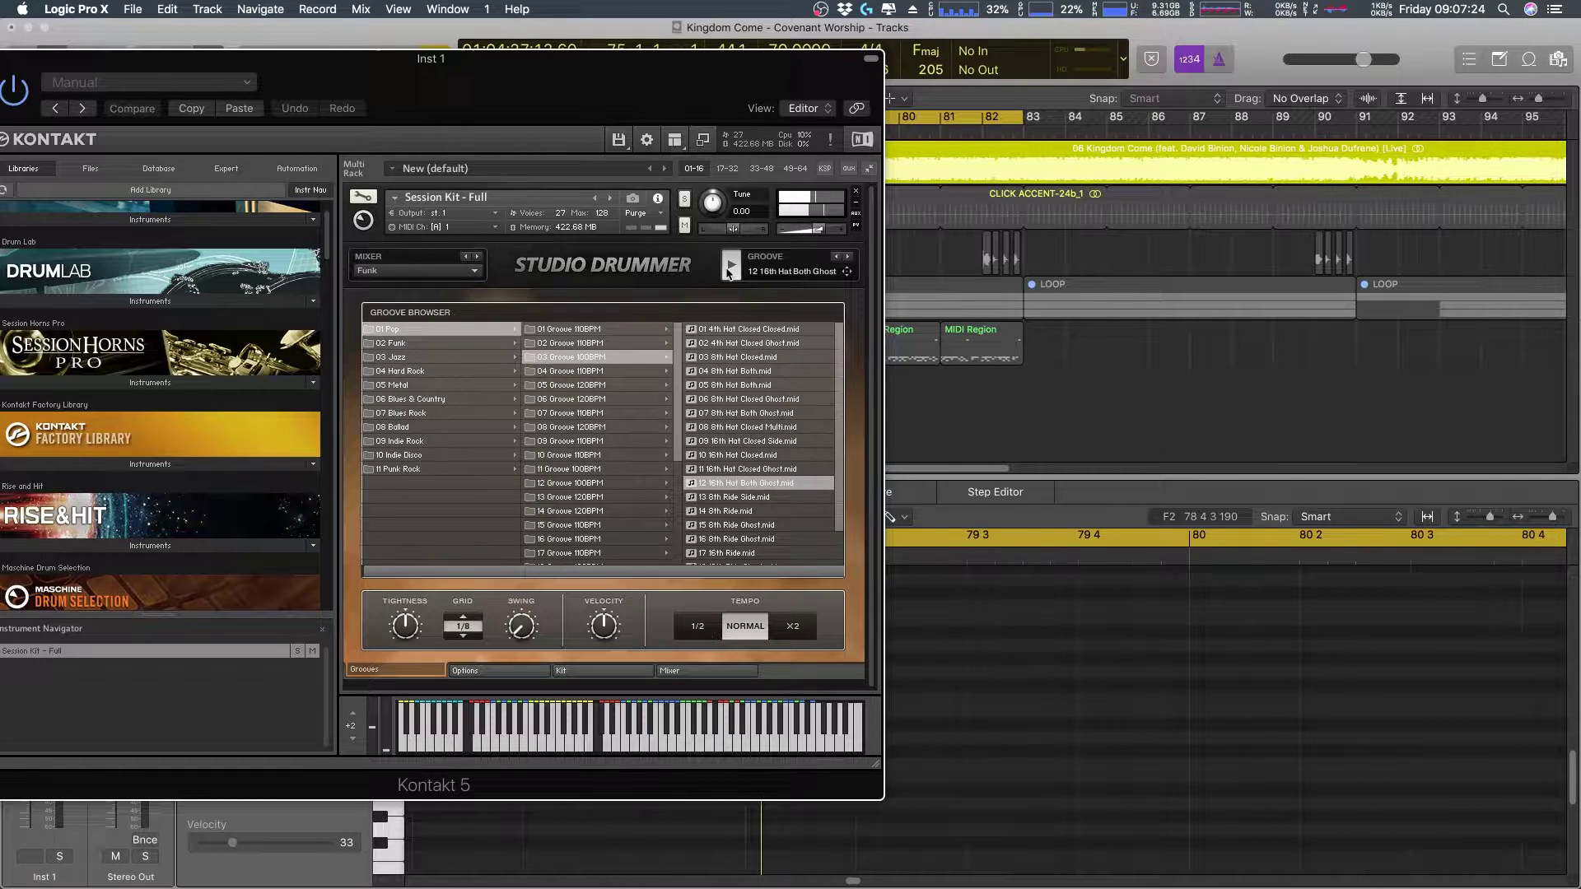
- Preview the groove again, then play the song to hear it in context
{"action": "left_click_drag", "start_coordinate": [576, 57], "coordinate": [1245, 81]}
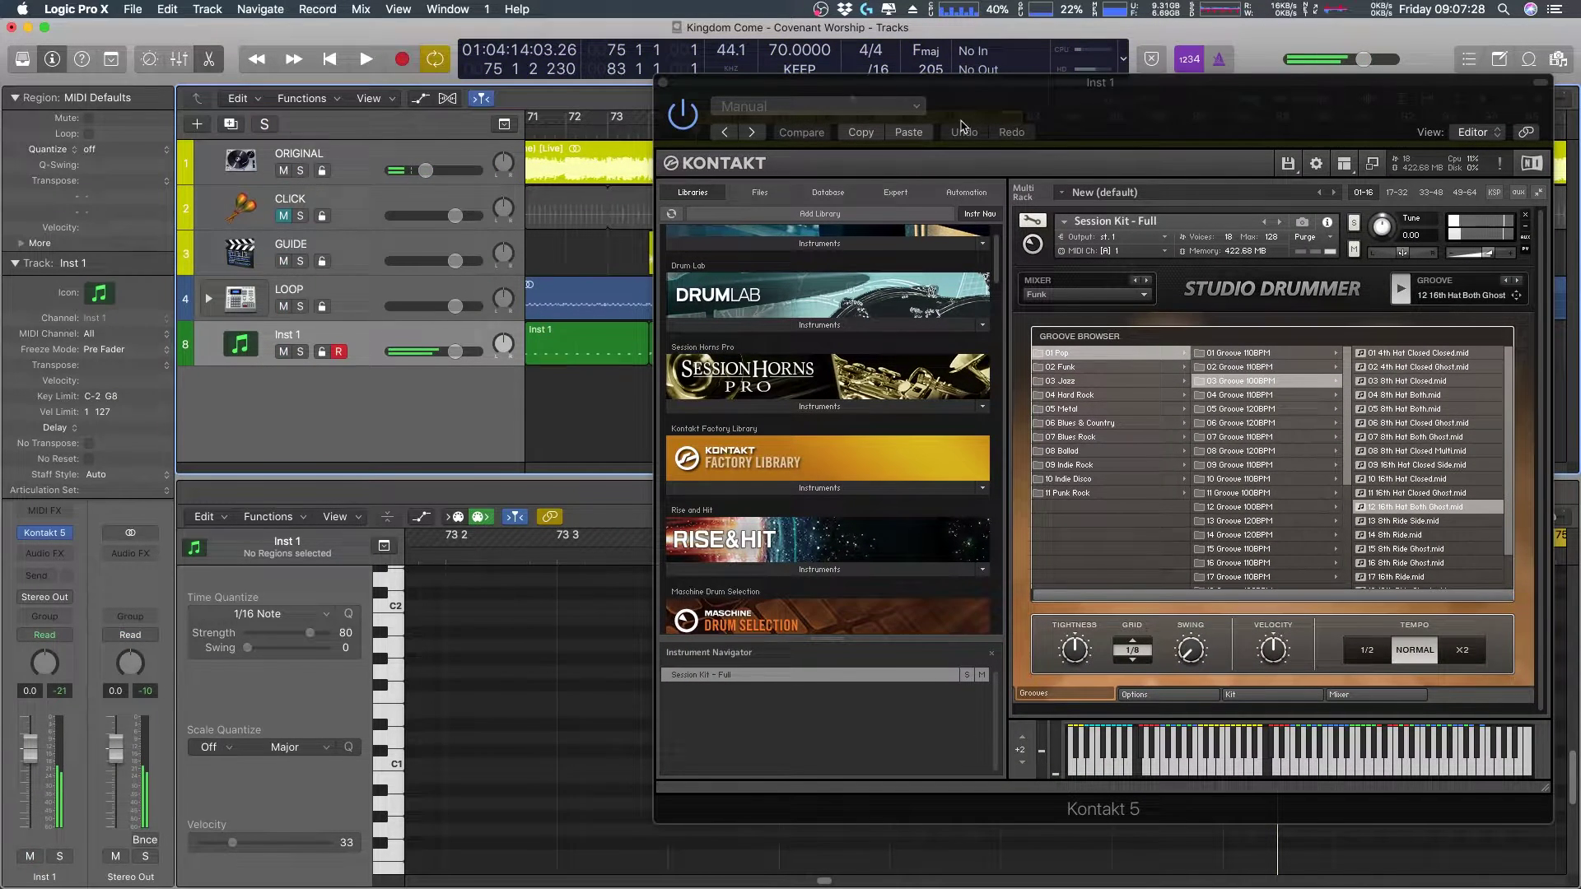
{"action": "left_click_drag", "start_coordinate": [1031, 103], "coordinate": [617, 52]}
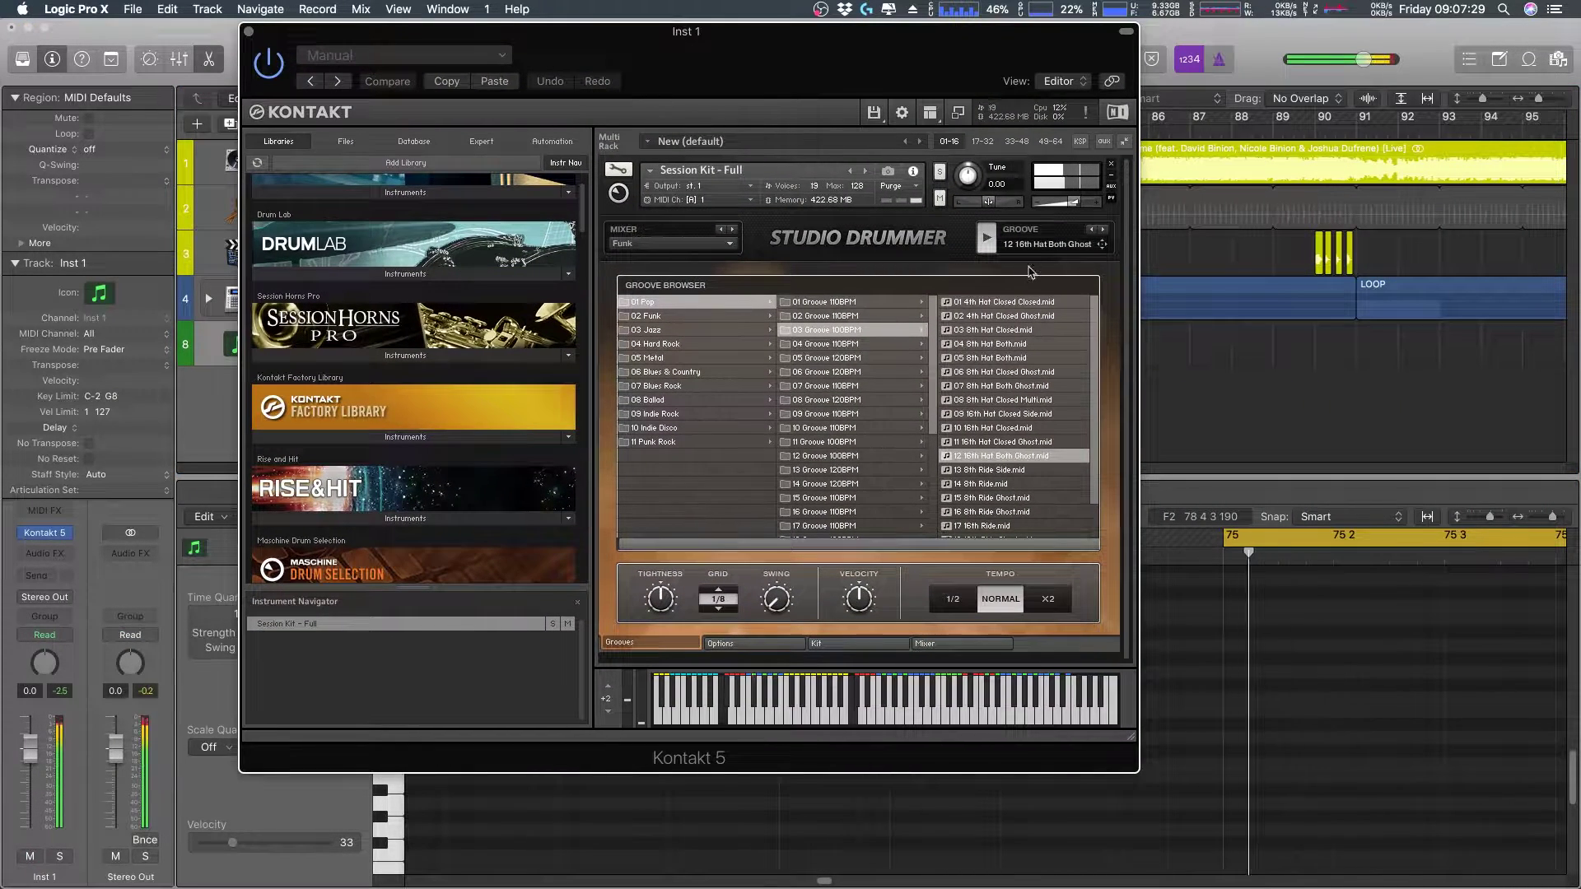
{"action": "left_click", "coordinate": [988, 239]}
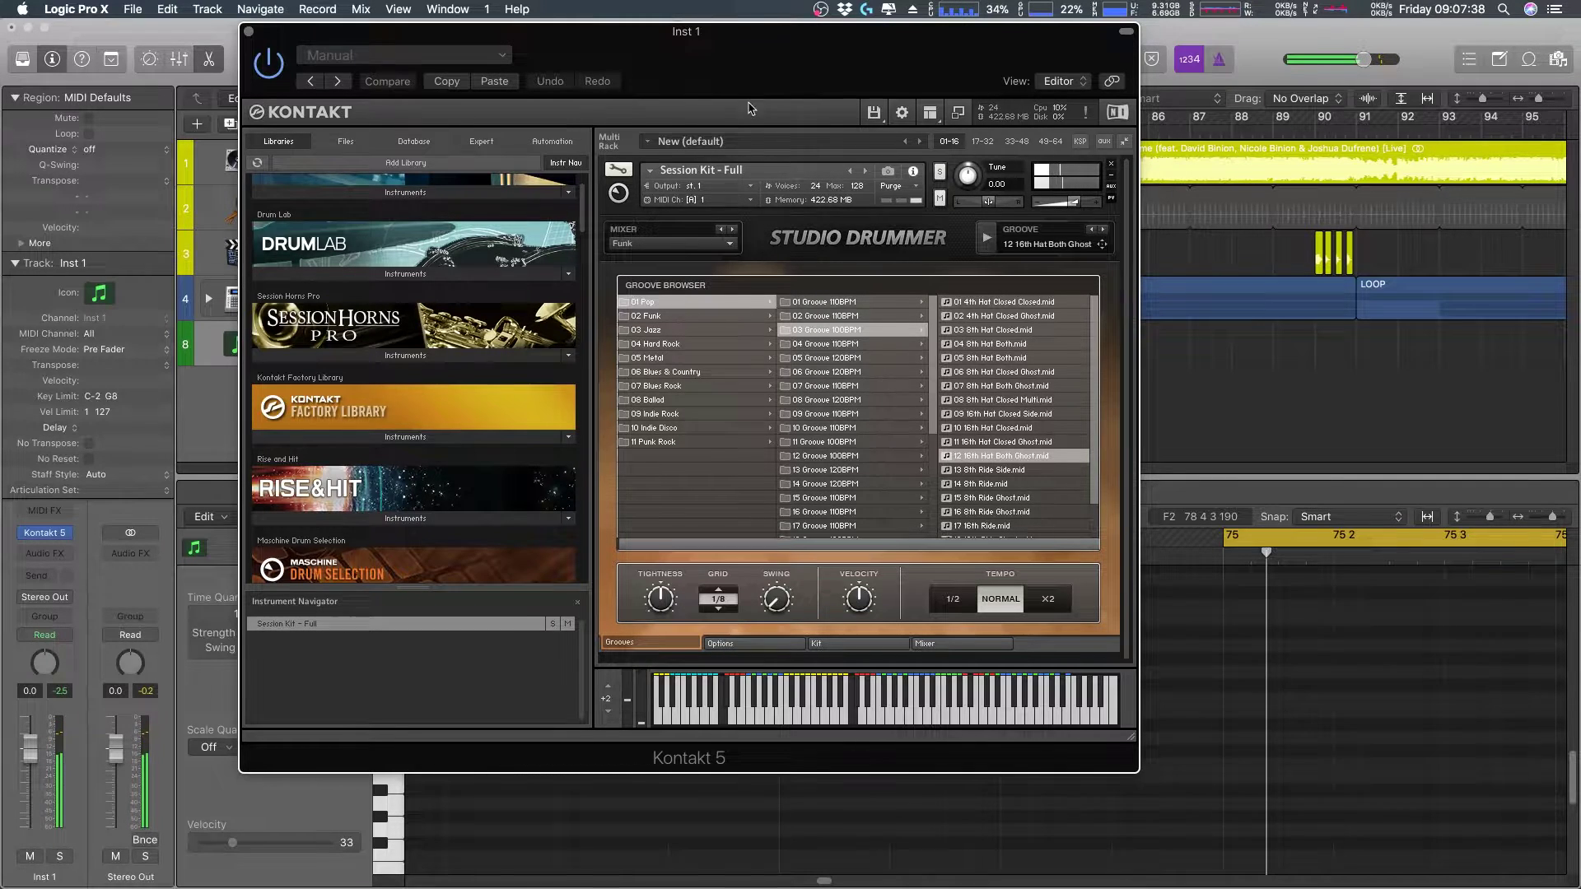
{"action": "left_click_drag", "start_coordinate": [752, 108], "coordinate": [1345, 182]}
{"action": "key", "text": "space"}
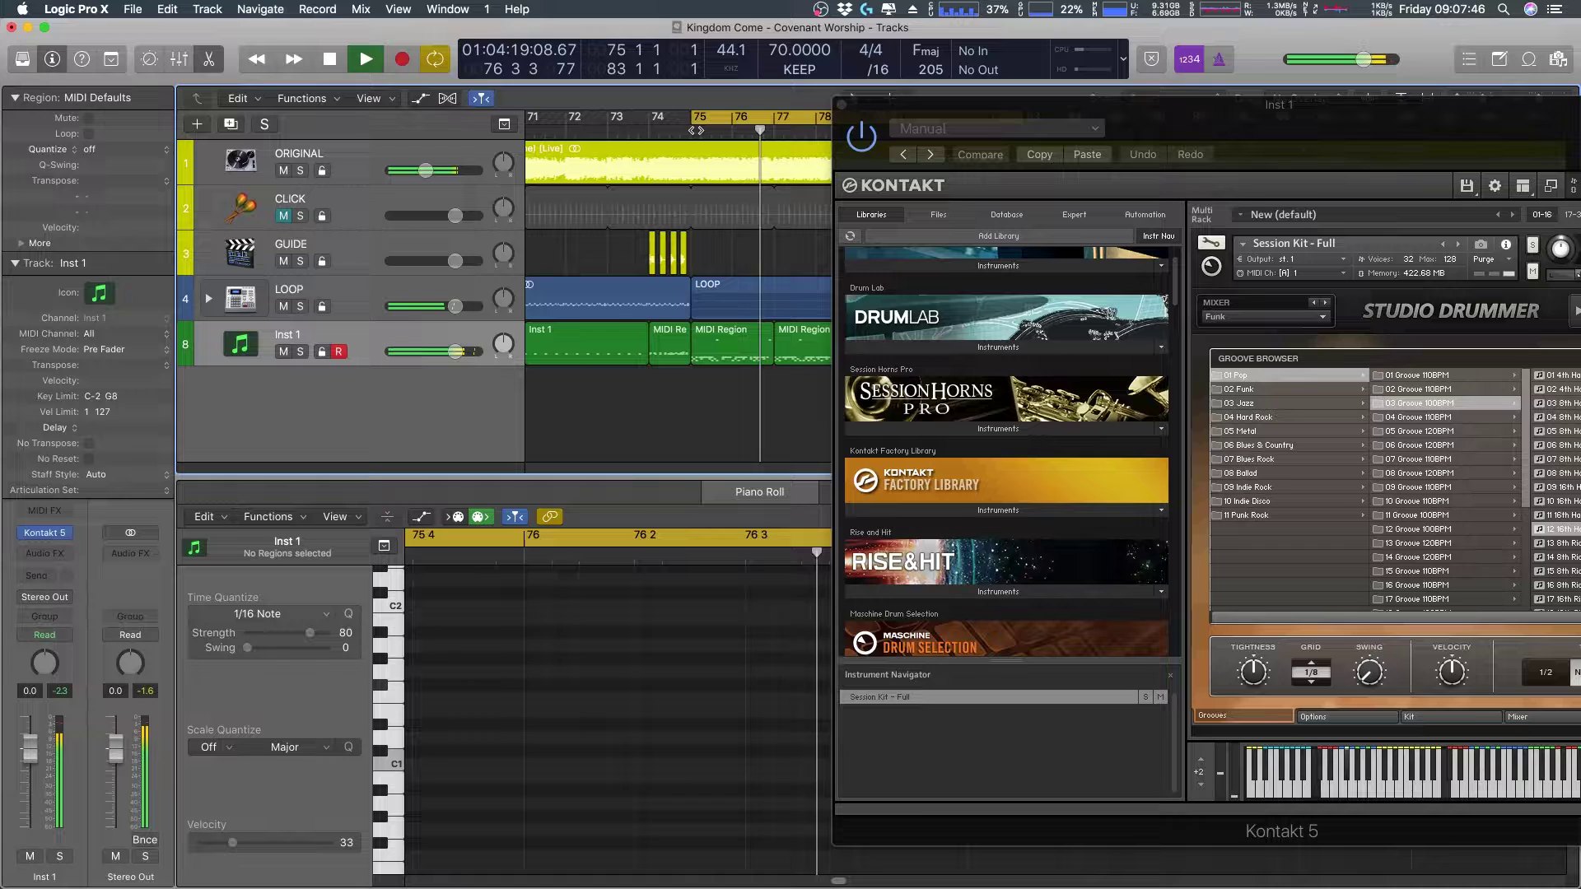
{"action": "key", "text": "space"}
- Select the Inst 1 MIDI region, preview the groove as reference, and park Kontakt at the right
{"action": "left_click_drag", "start_coordinate": [1012, 115], "coordinate": [260, 83]}
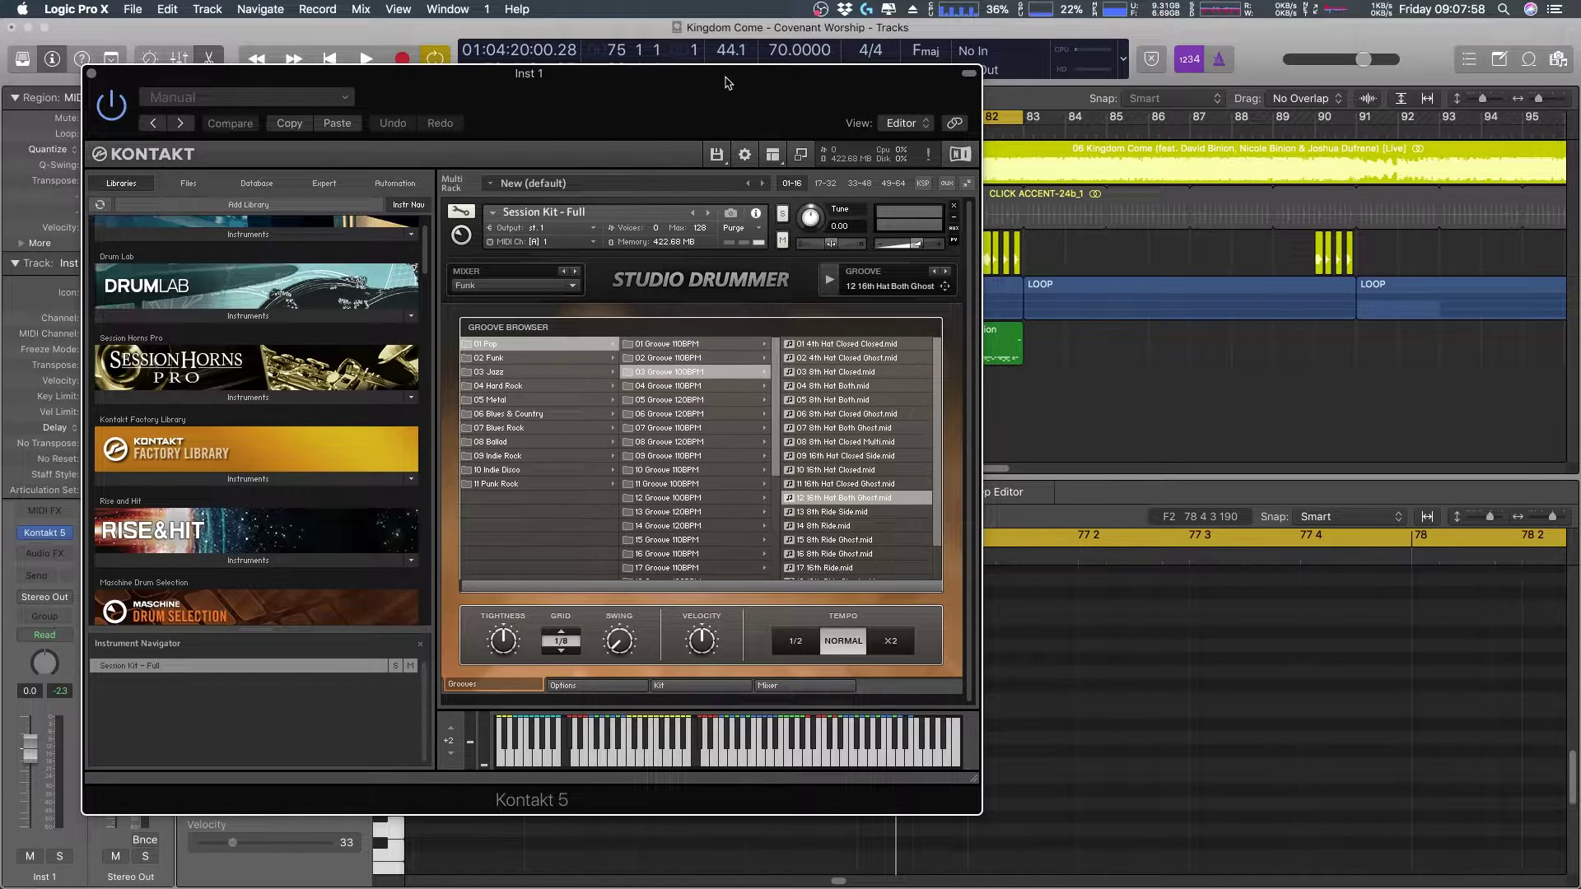
{"action": "left_click_drag", "start_coordinate": [713, 89], "coordinate": [649, 53]}
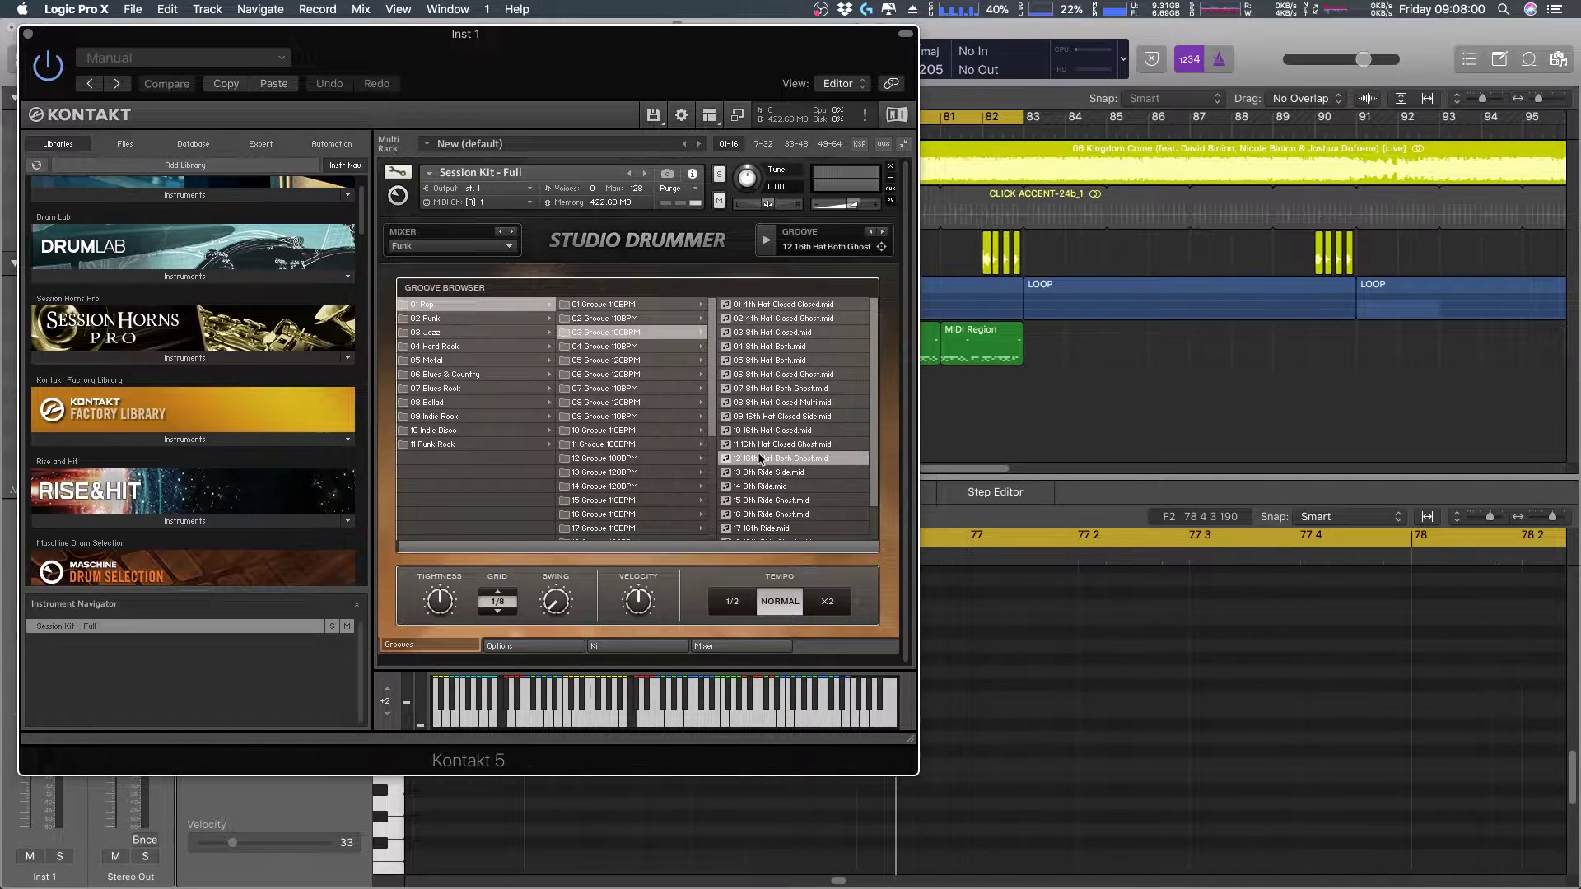
{"action": "left_click", "coordinate": [998, 347]}
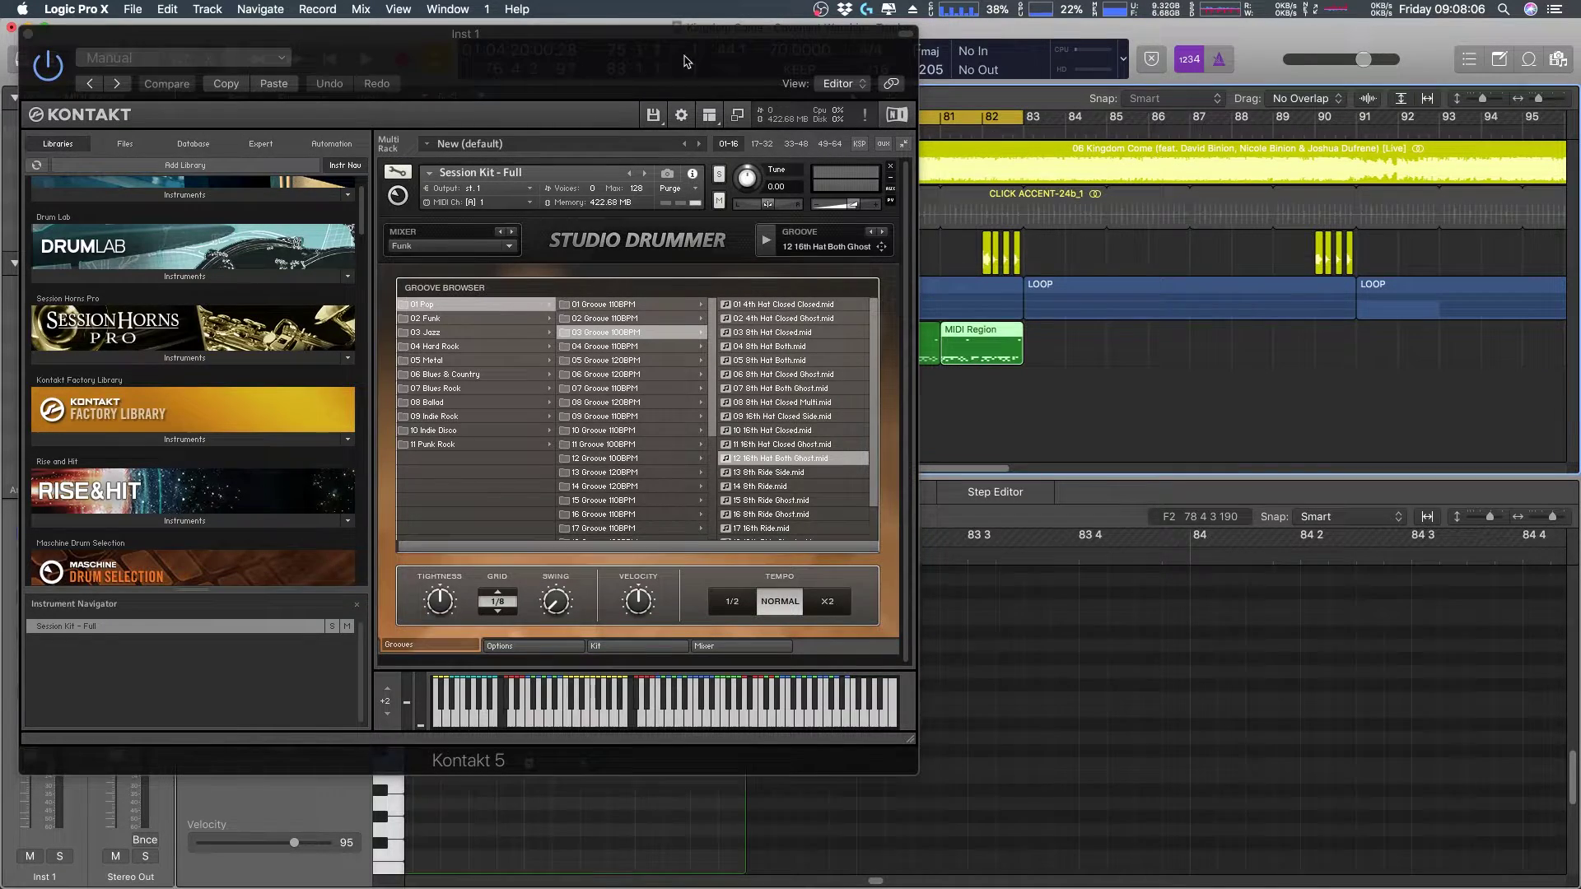
{"action": "left_click_drag", "start_coordinate": [683, 62], "coordinate": [1016, 119]}
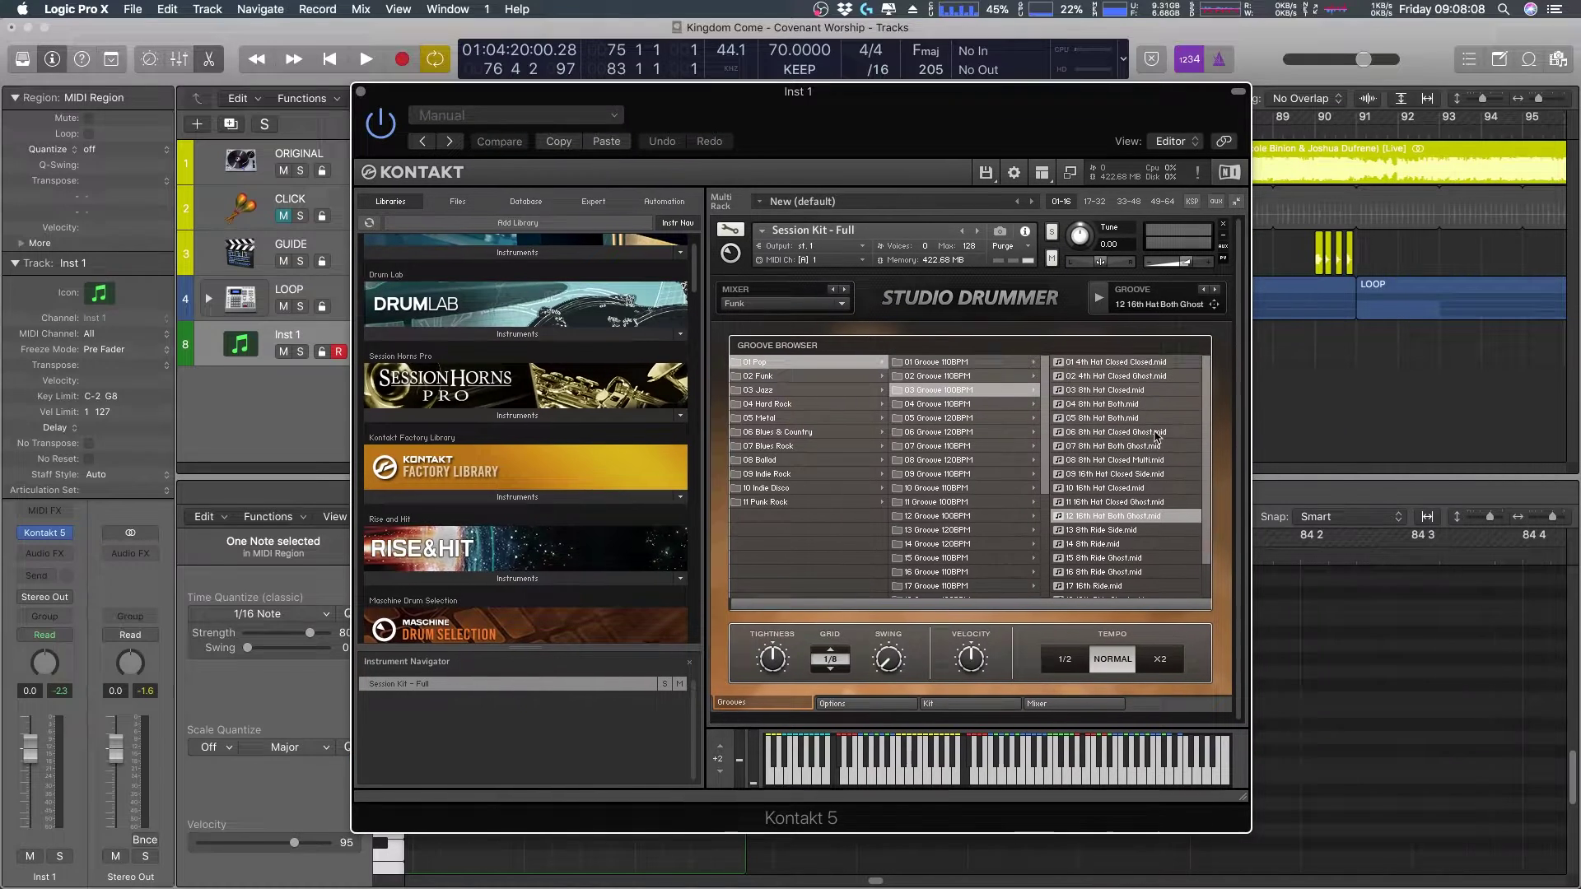
{"action": "left_click", "coordinate": [1097, 302]}
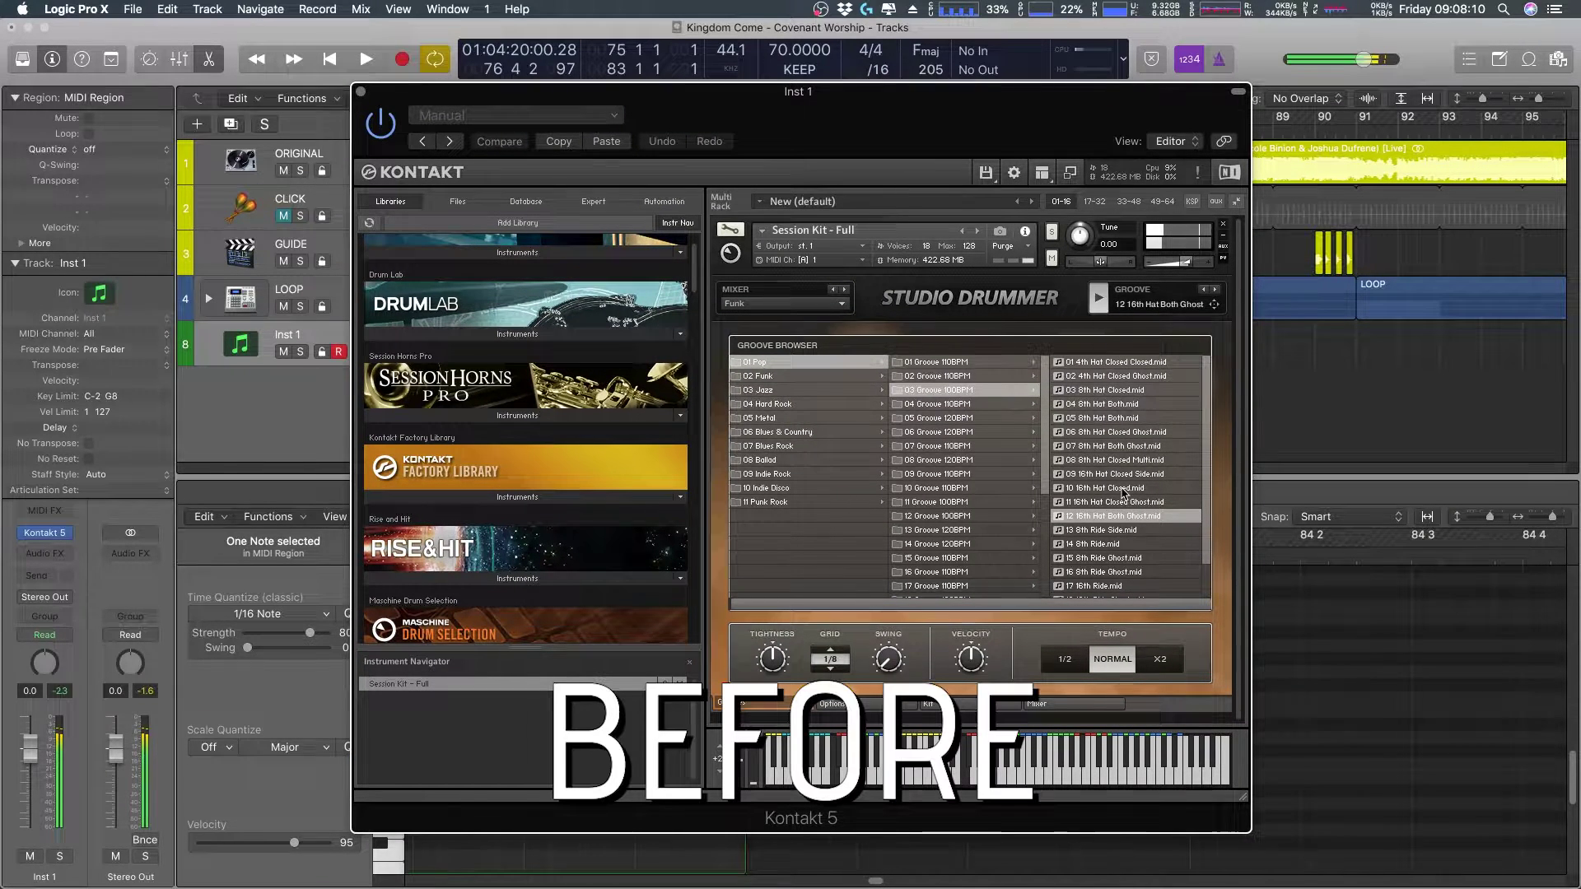
{"action": "left_click_drag", "start_coordinate": [731, 100], "coordinate": [738, 48]}
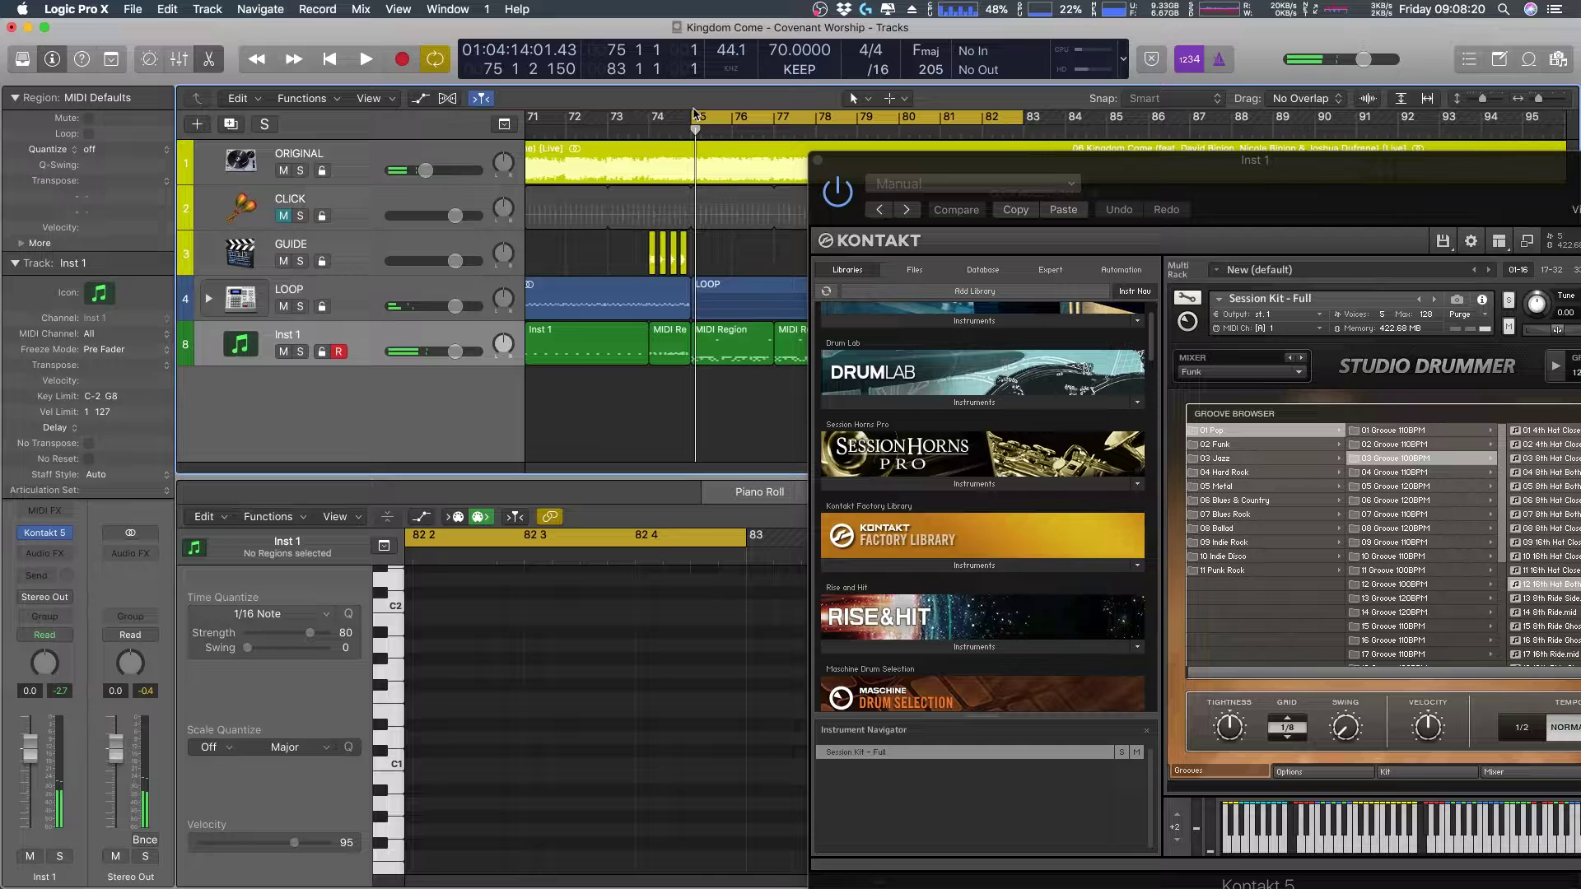
- Solo the Inst 1 drum track and close the Kontakt plug-in window
{"action": "left_click_drag", "start_coordinate": [695, 129], "coordinate": [693, 130]}
{"action": "left_click", "coordinate": [299, 353]}
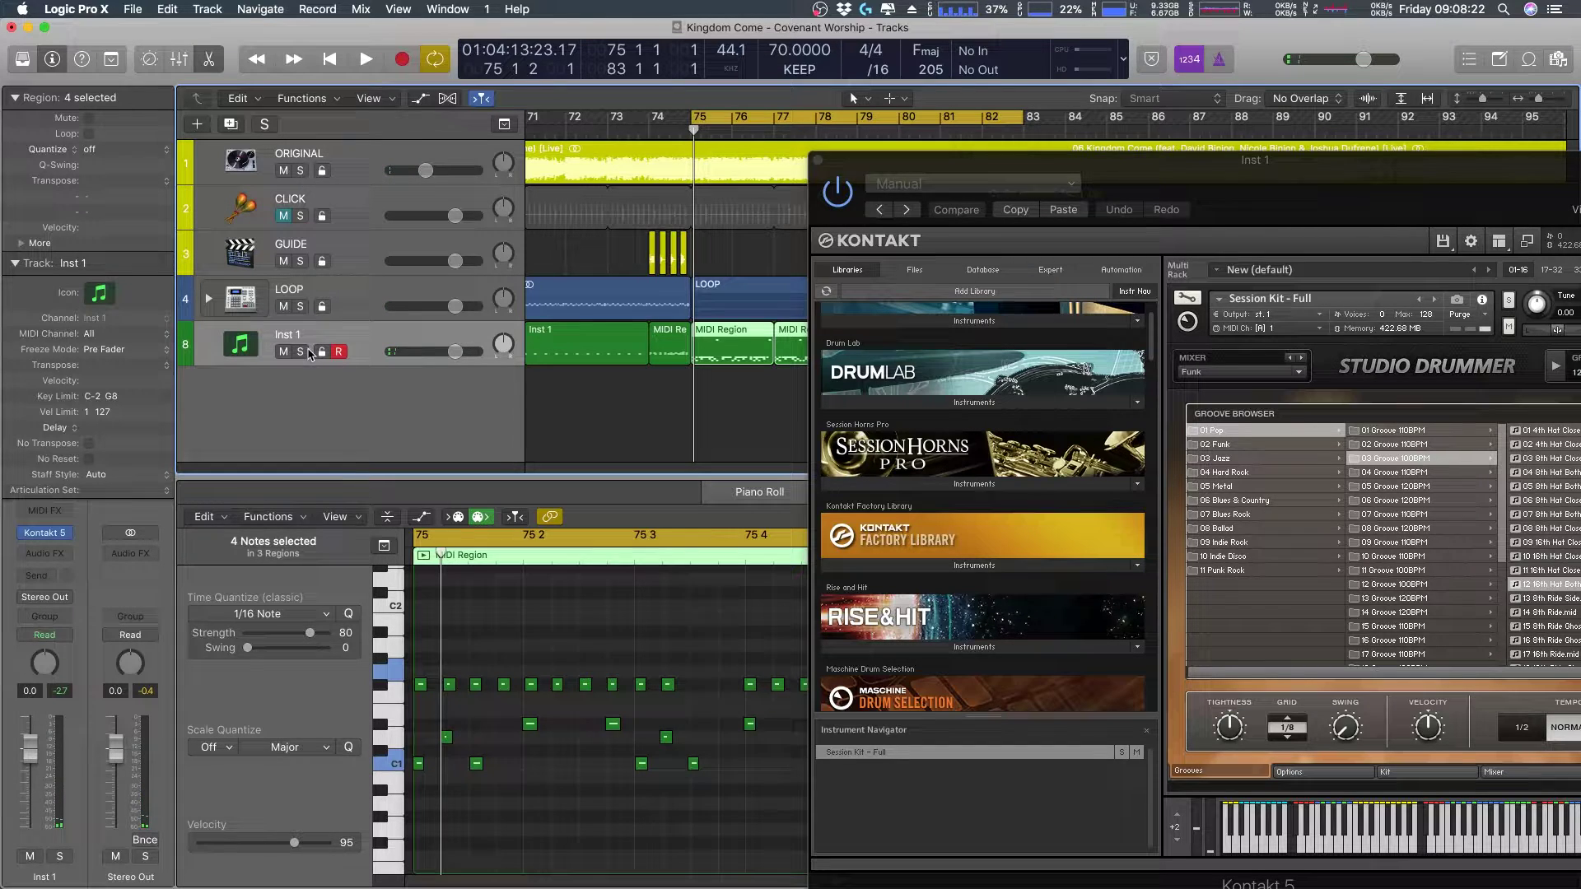
{"action": "key", "text": "p"}
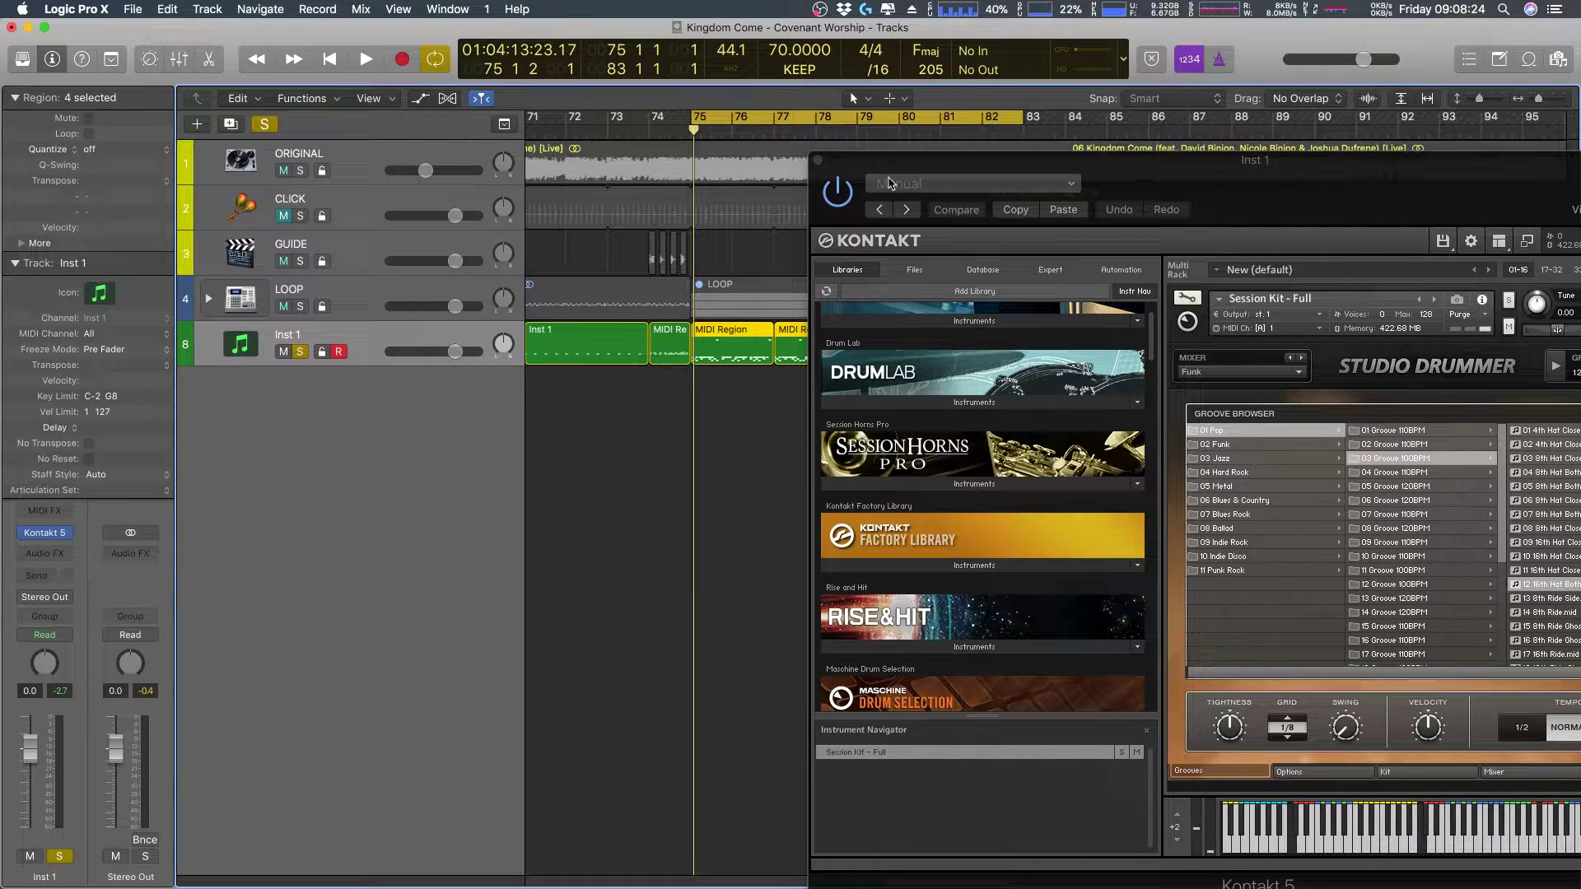
{"action": "left_click", "coordinate": [819, 160]}
- Show the drum notes in the Piano Roll and play the part from bar 75
{"action": "key", "text": "p"}
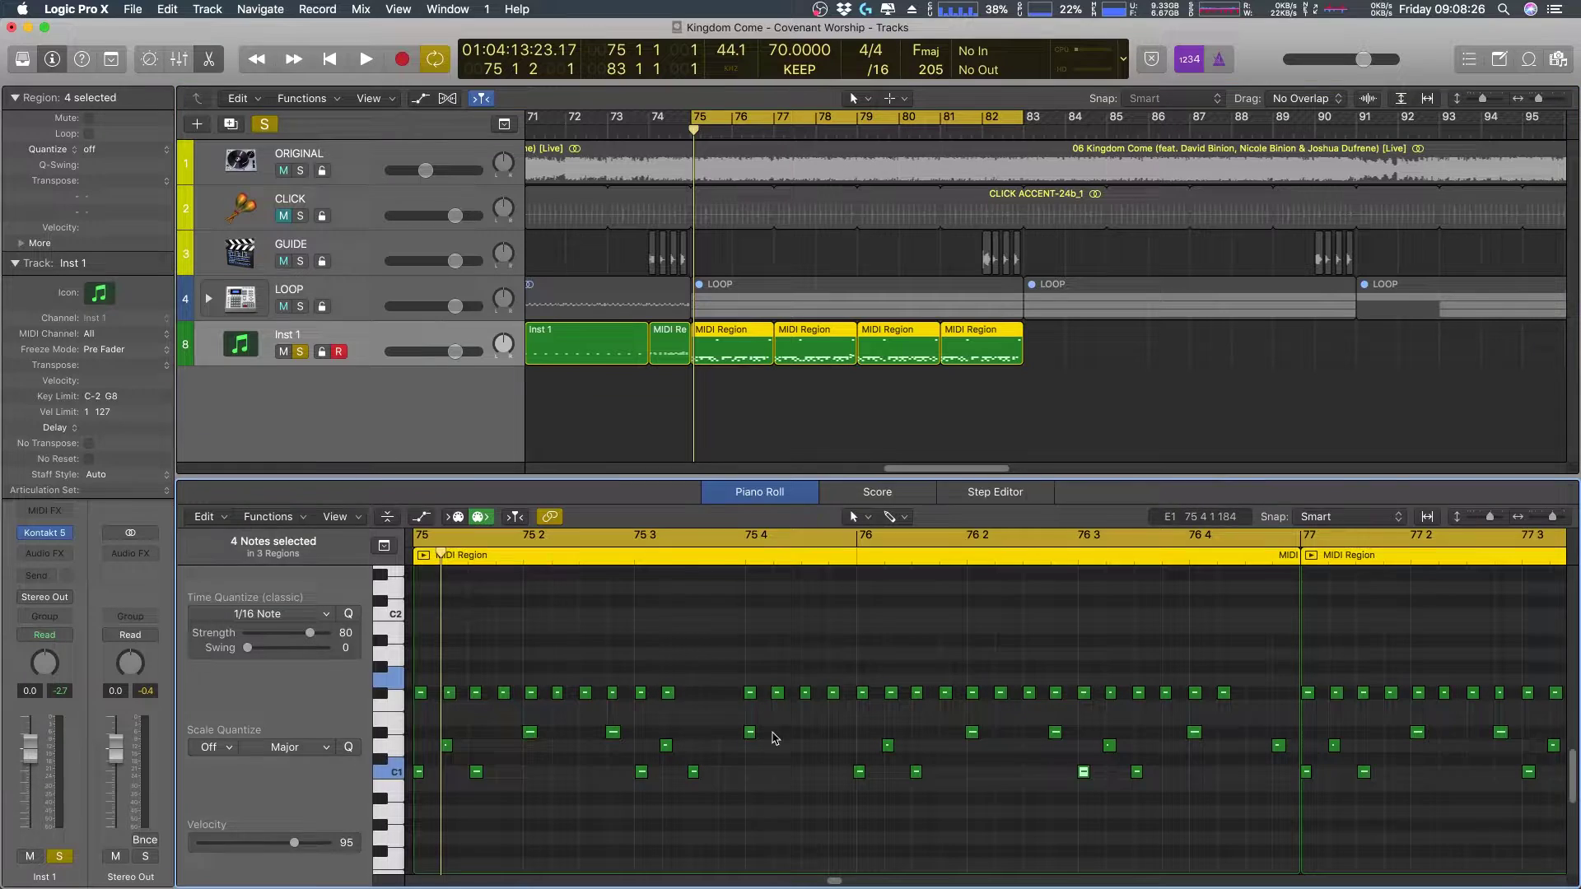
{"action": "left_click", "coordinate": [505, 692]}
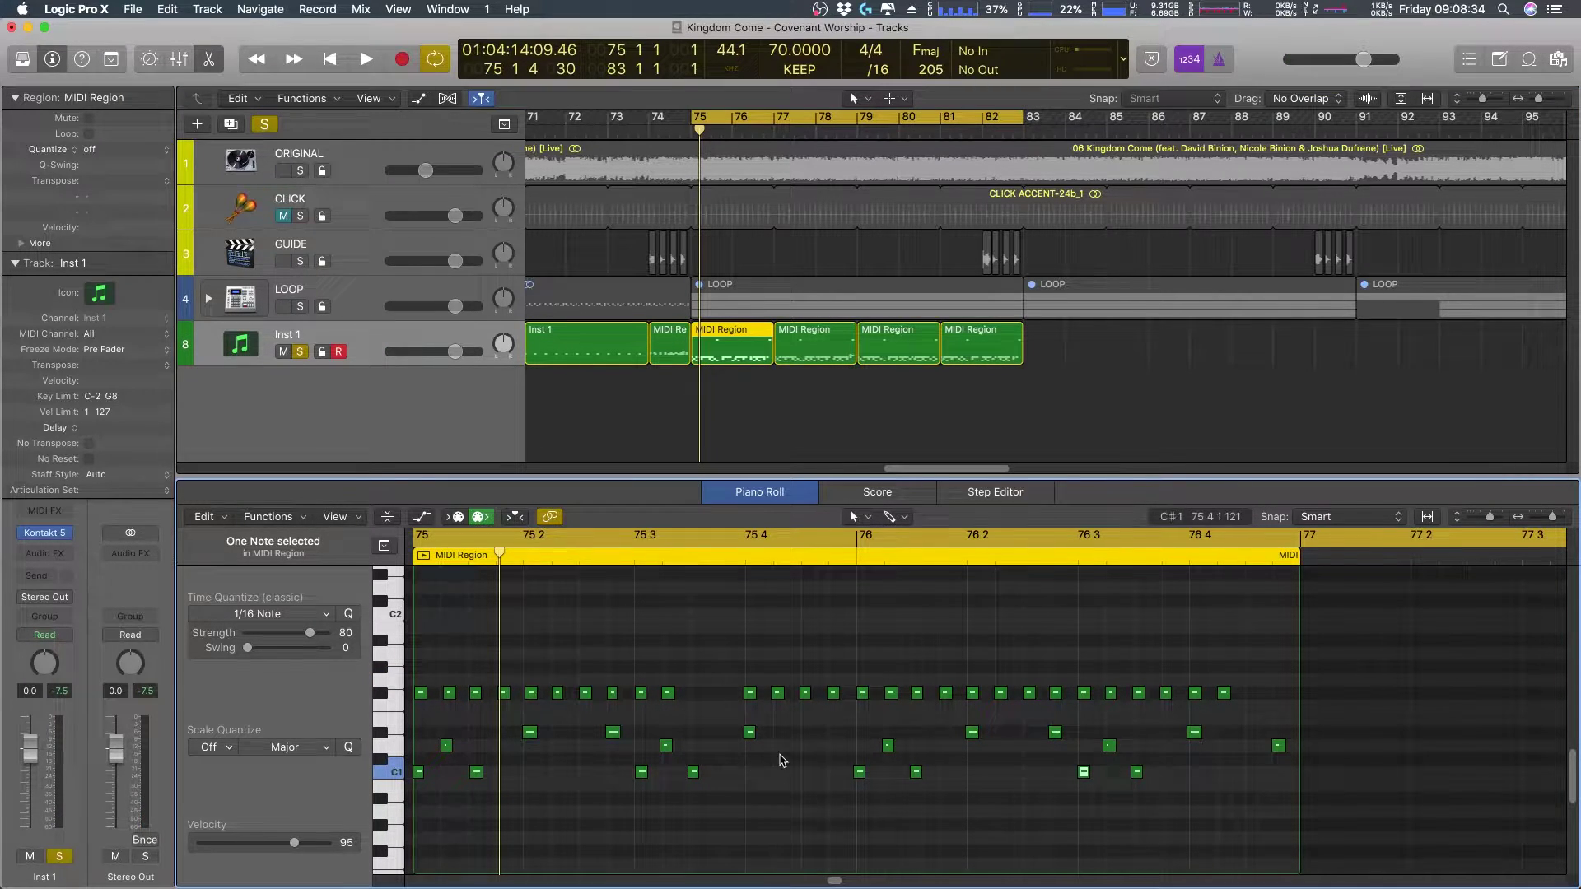
{"action": "key", "text": "space"}
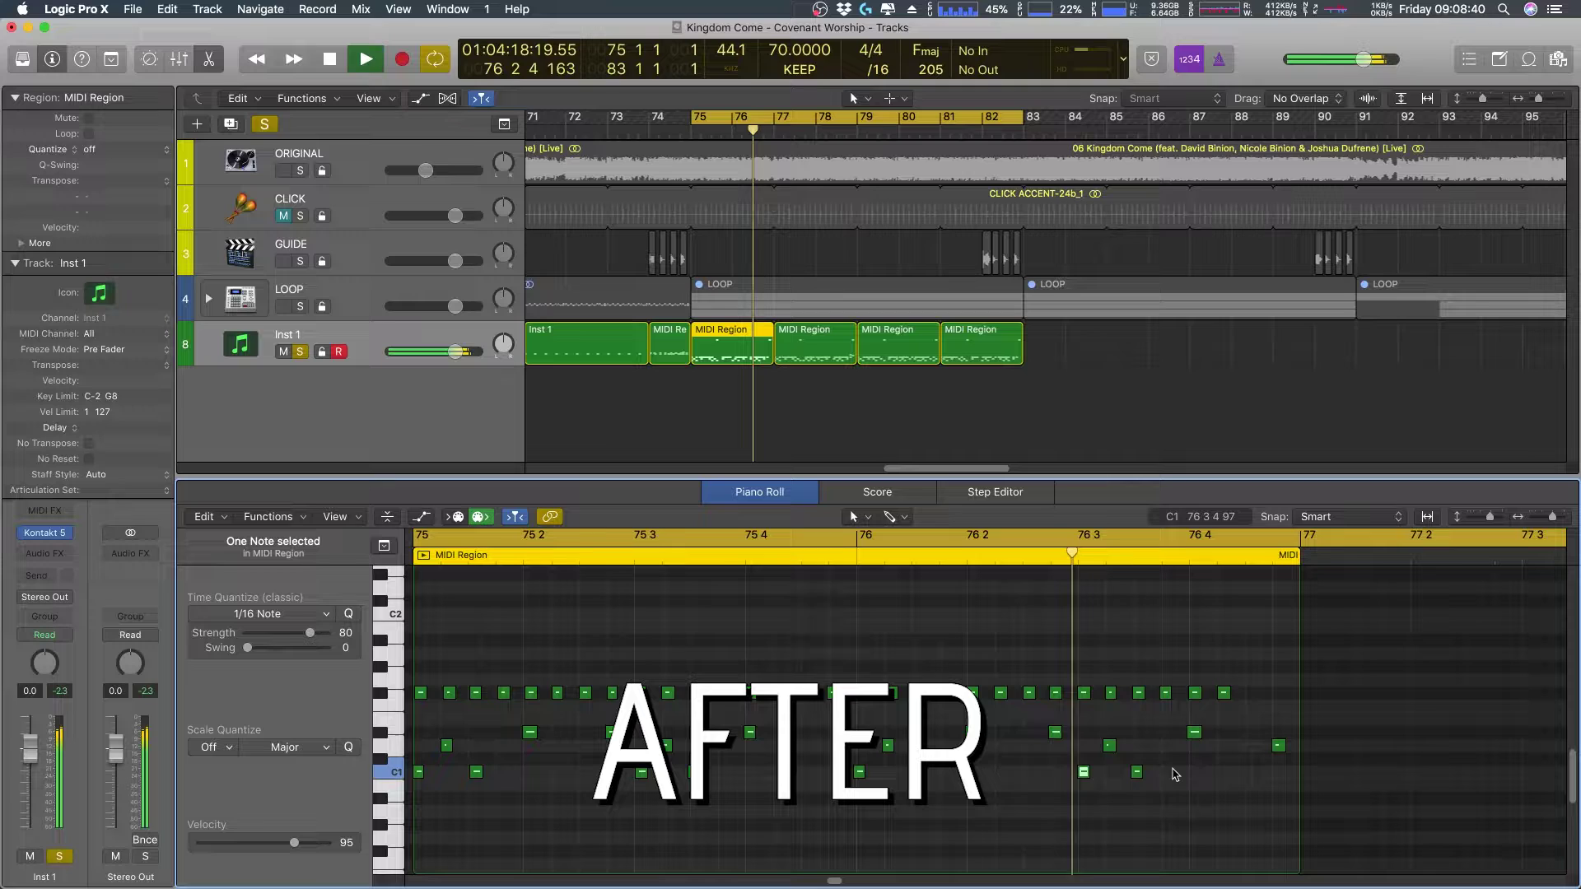
{"action": "key", "text": "space"}
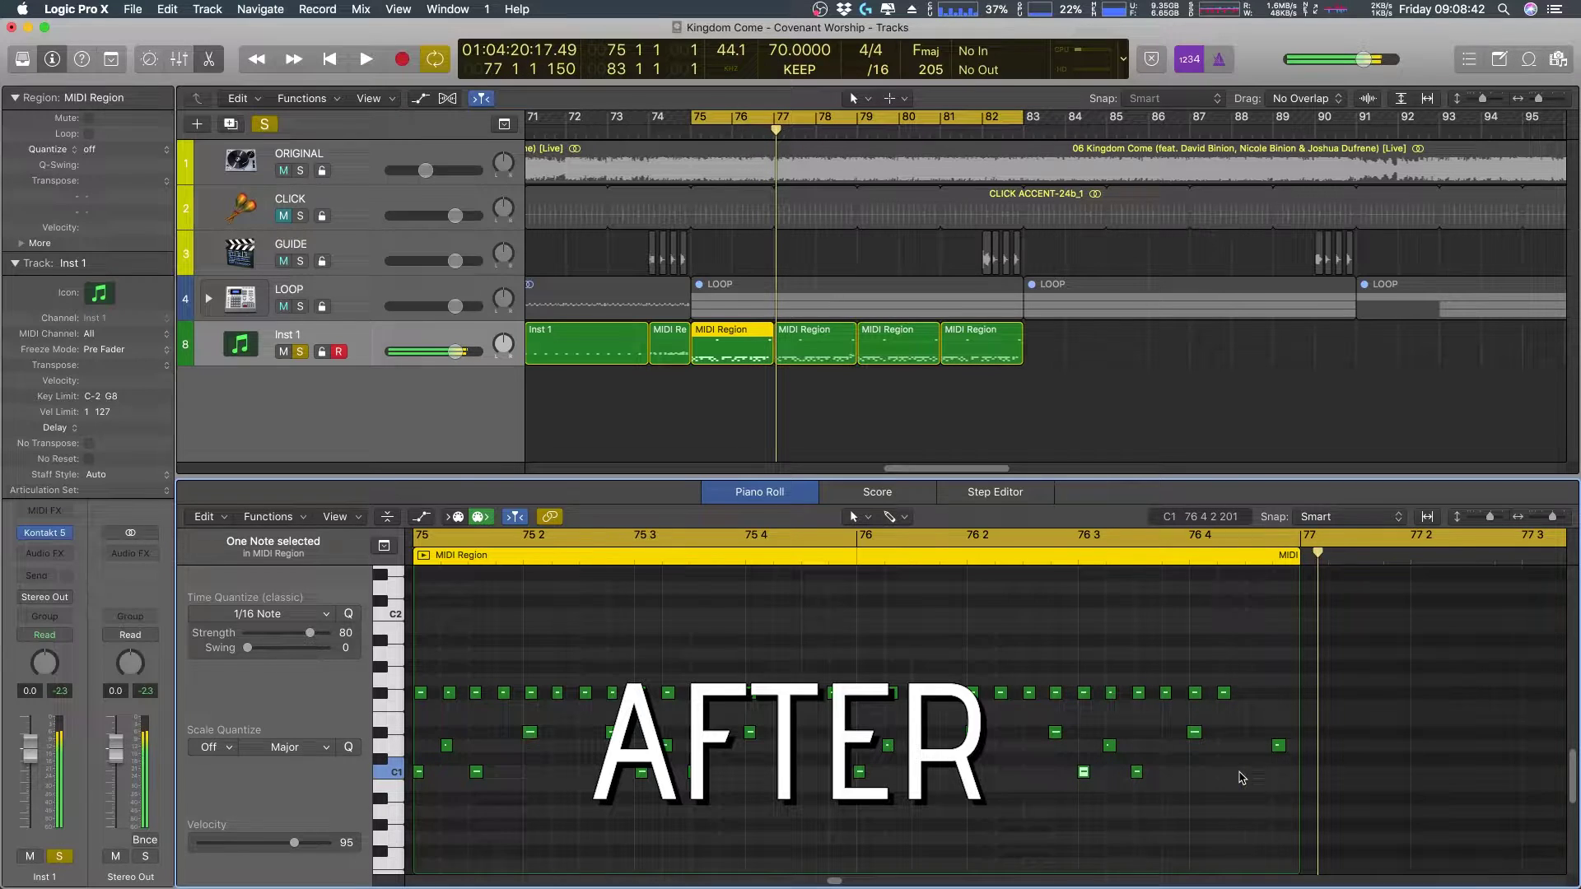
- Solo ORIGINAL as well and play both tracks from bar 75
{"action": "left_click", "coordinate": [689, 132]}
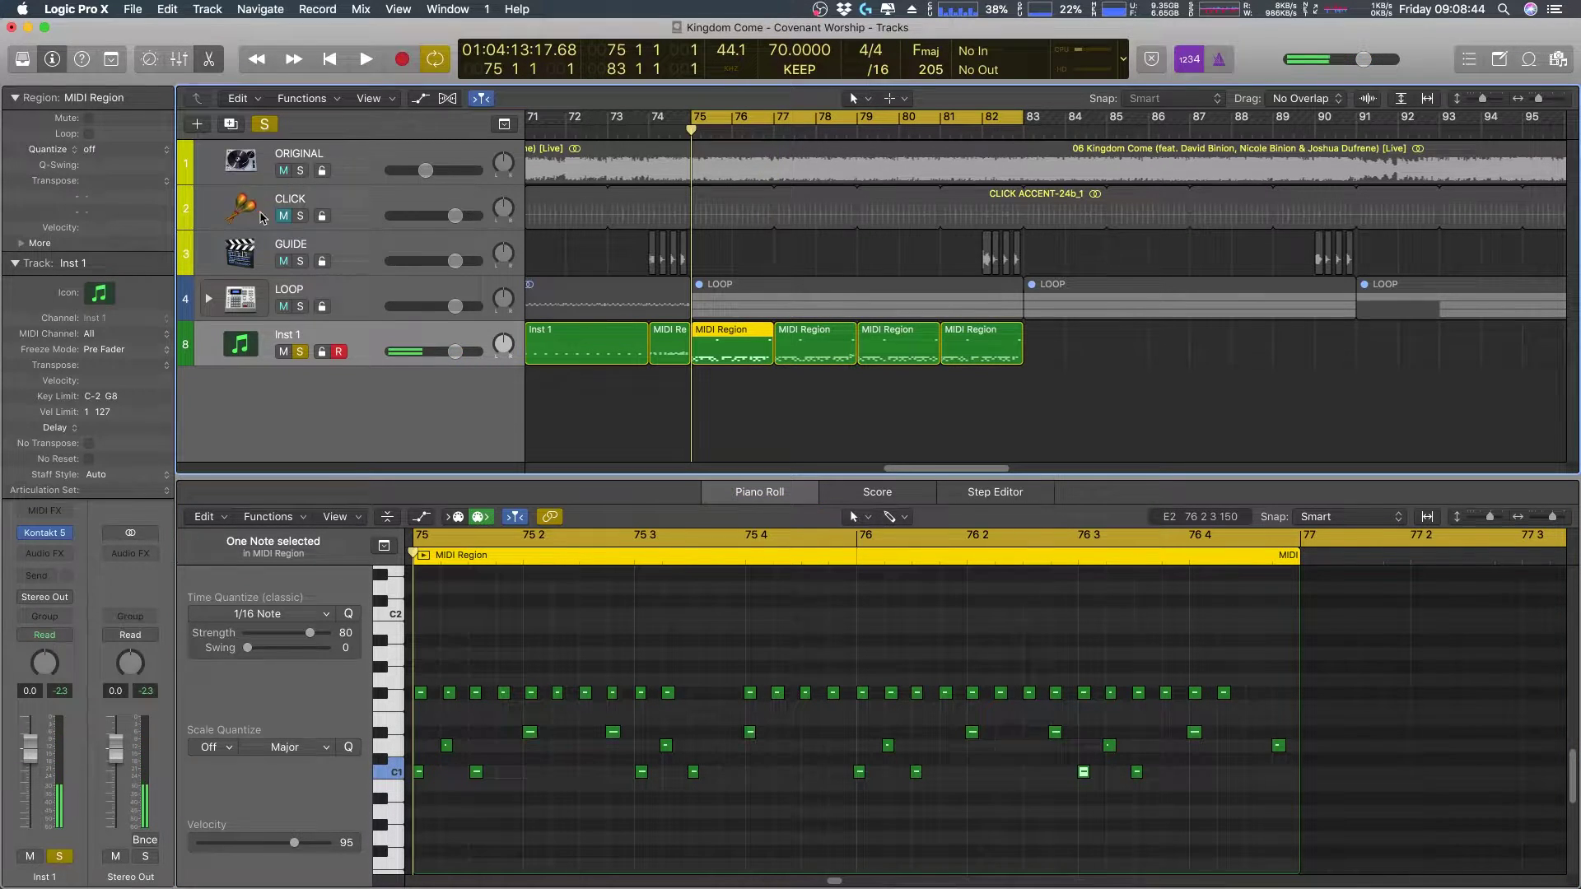
{"action": "left_click", "coordinate": [301, 170]}
{"action": "key", "text": "space"}
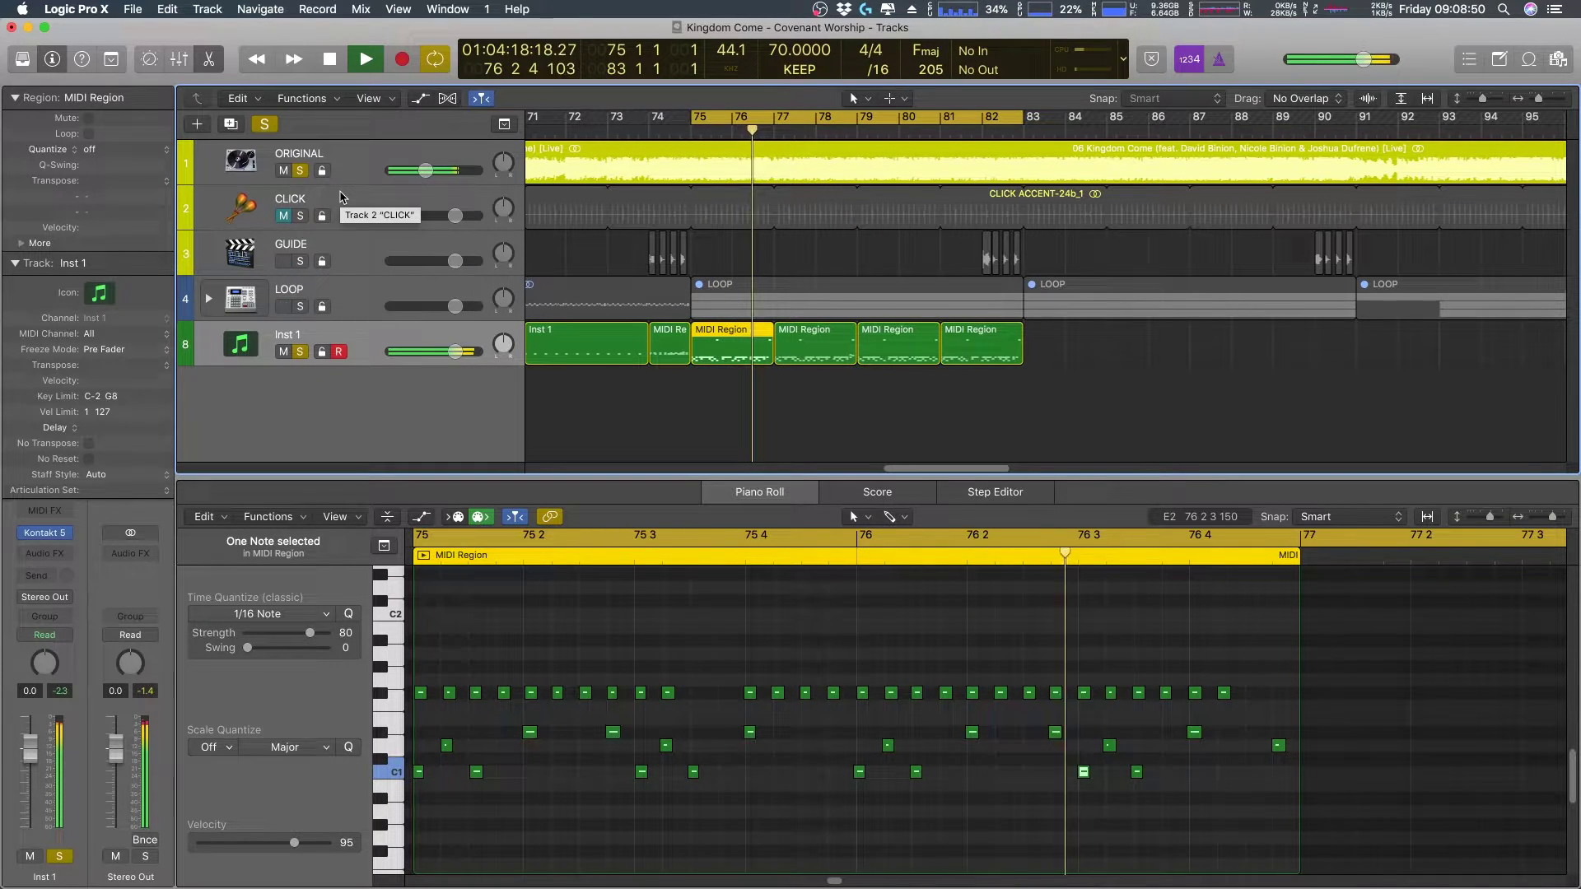
{"action": "key", "text": "space"}
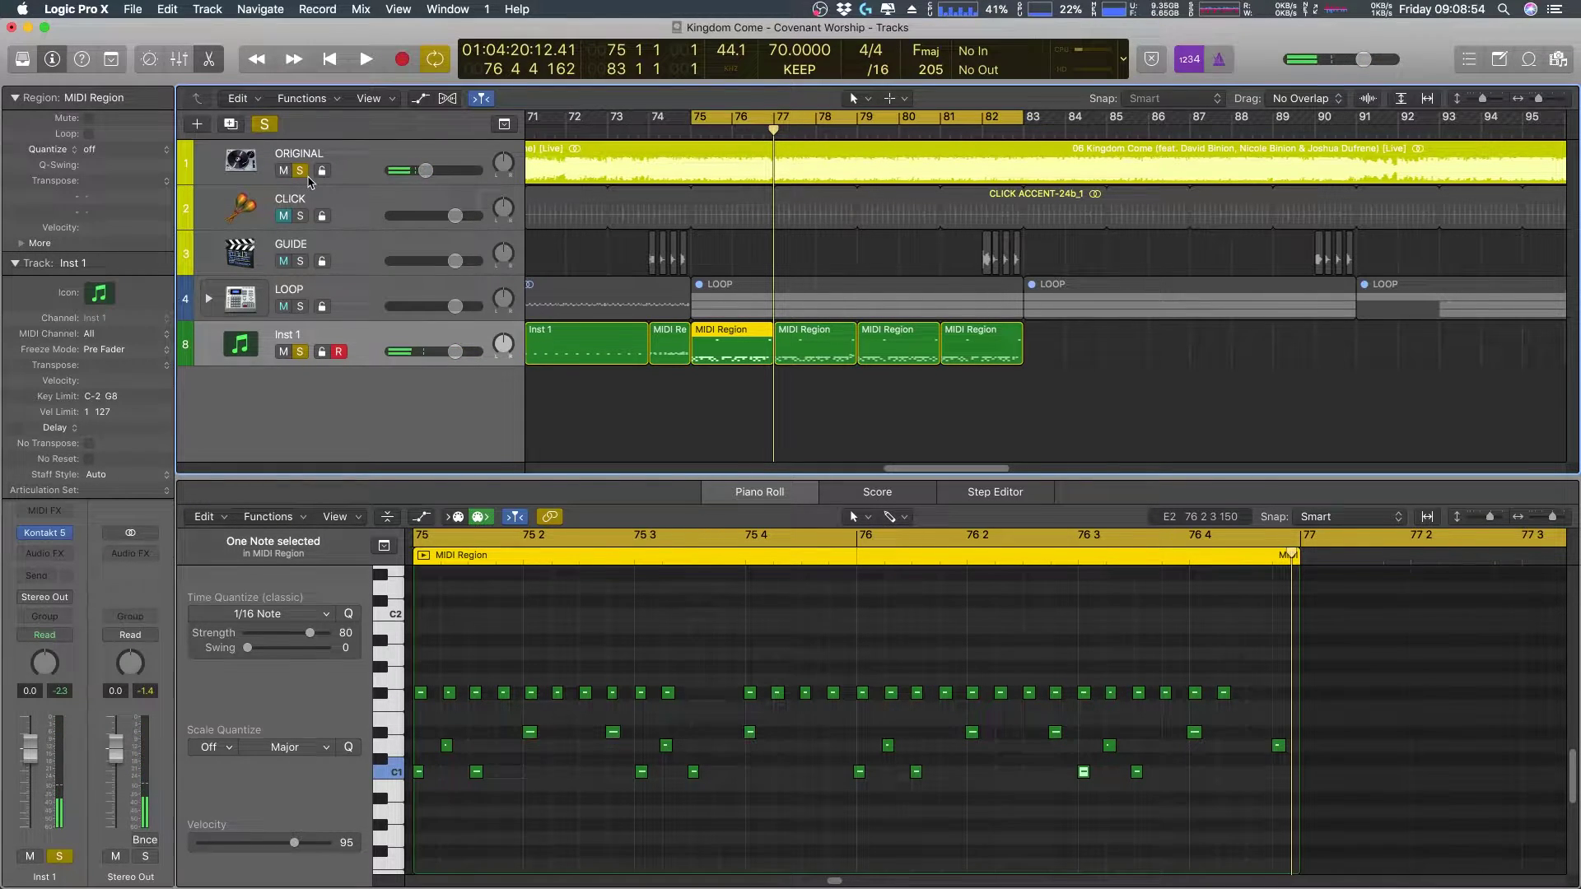
- Show the last drum region at bar 81 in the Piano Roll
{"action": "left_click_drag", "start_coordinate": [916, 469], "coordinate": [914, 468]}
{"action": "left_click", "coordinate": [996, 354]}
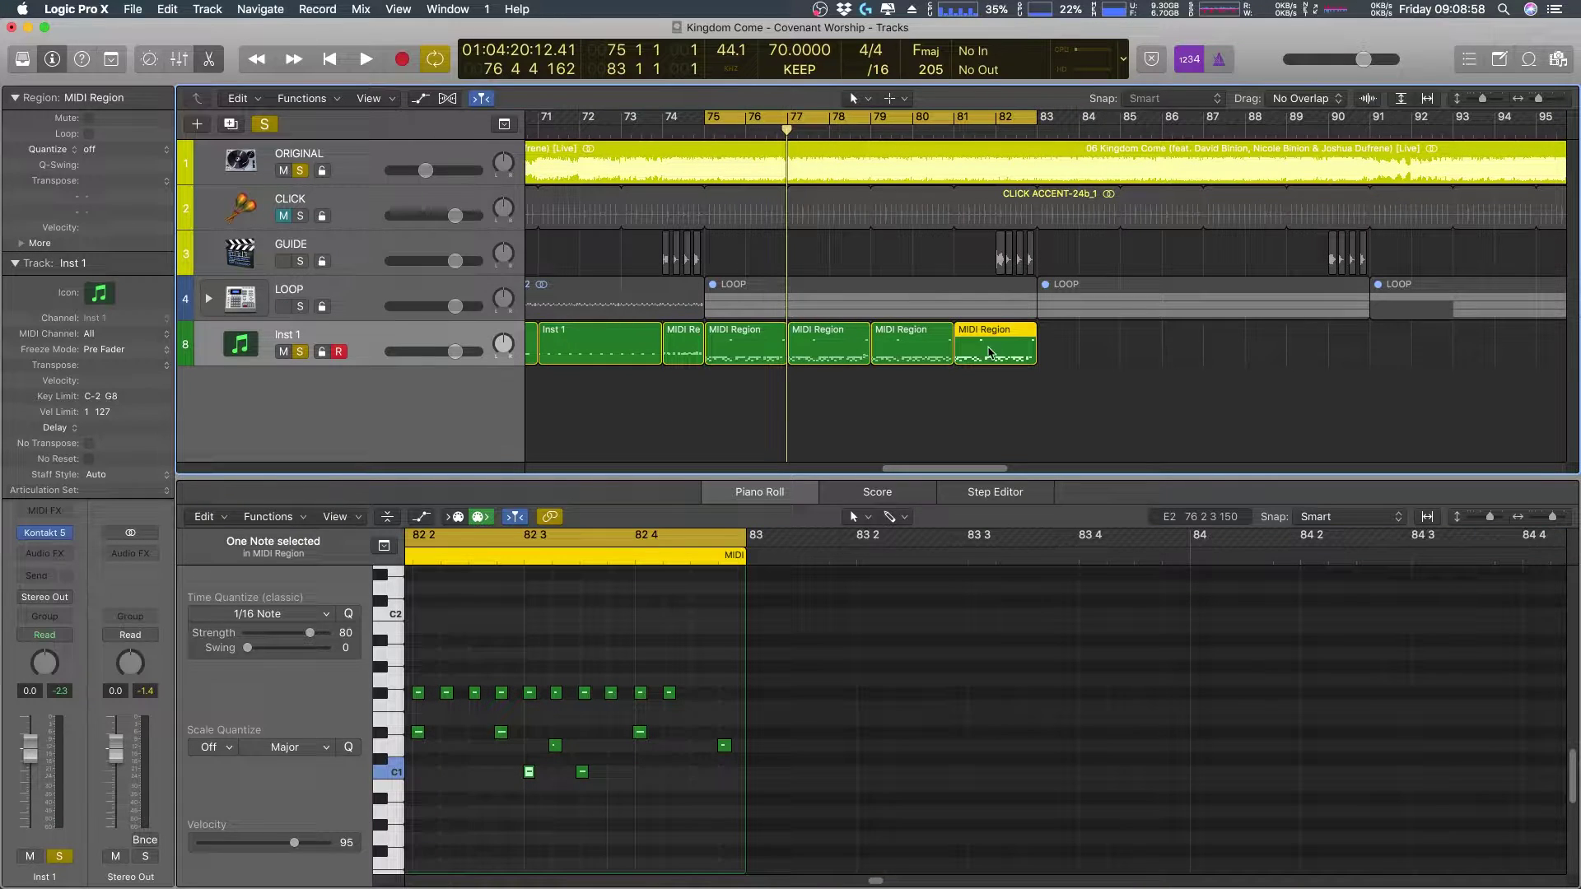
{"action": "left_click", "coordinate": [743, 333]}
{"action": "left_click", "coordinate": [795, 352]}
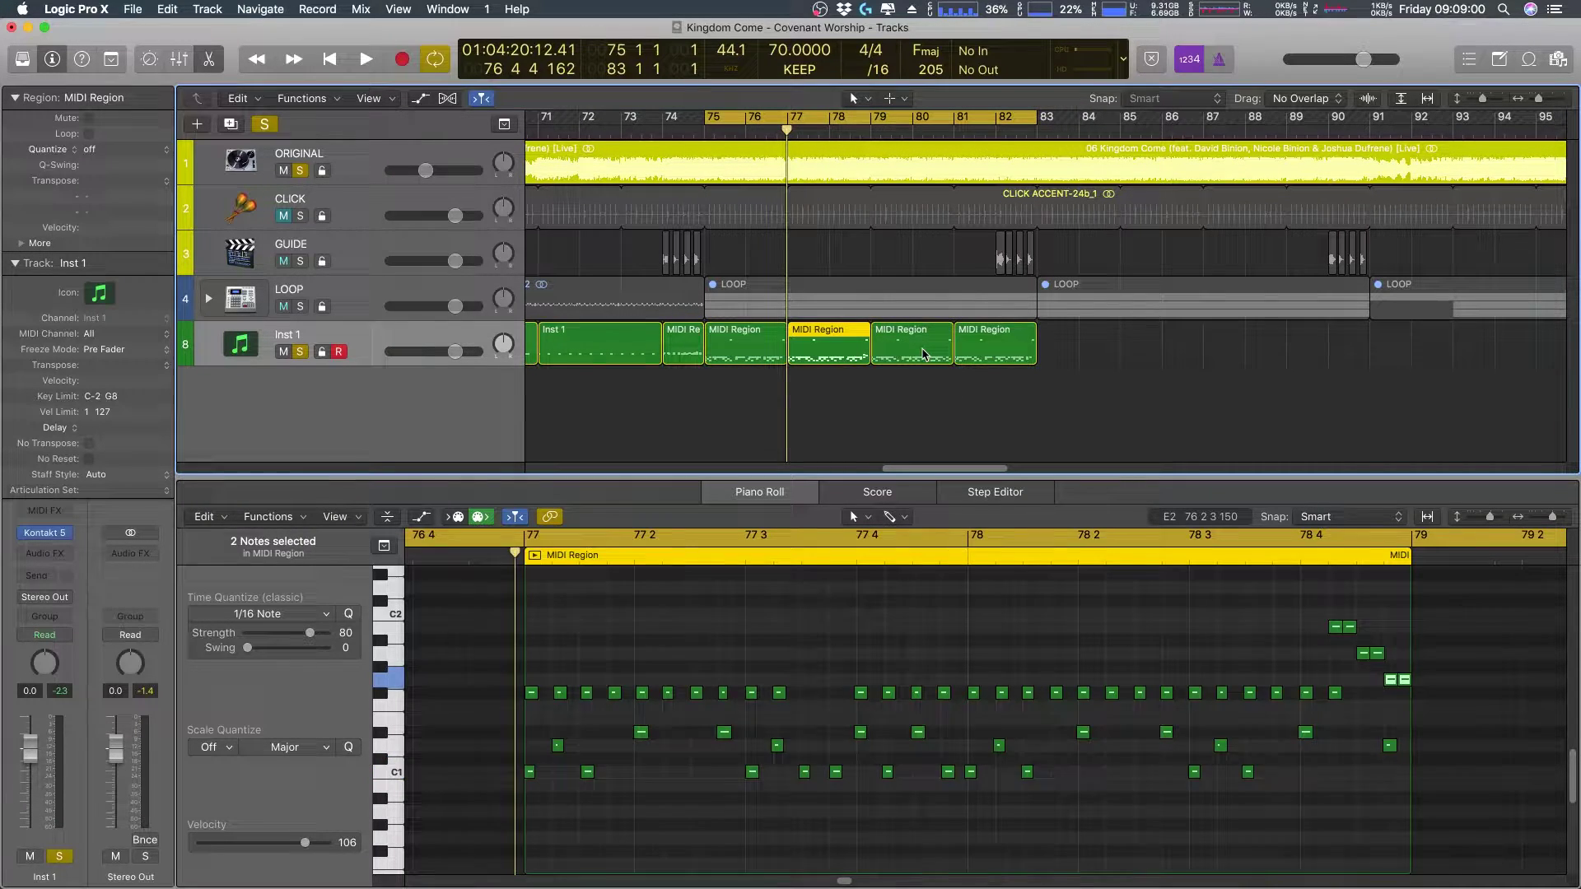
{"action": "left_click", "coordinate": [1021, 356]}
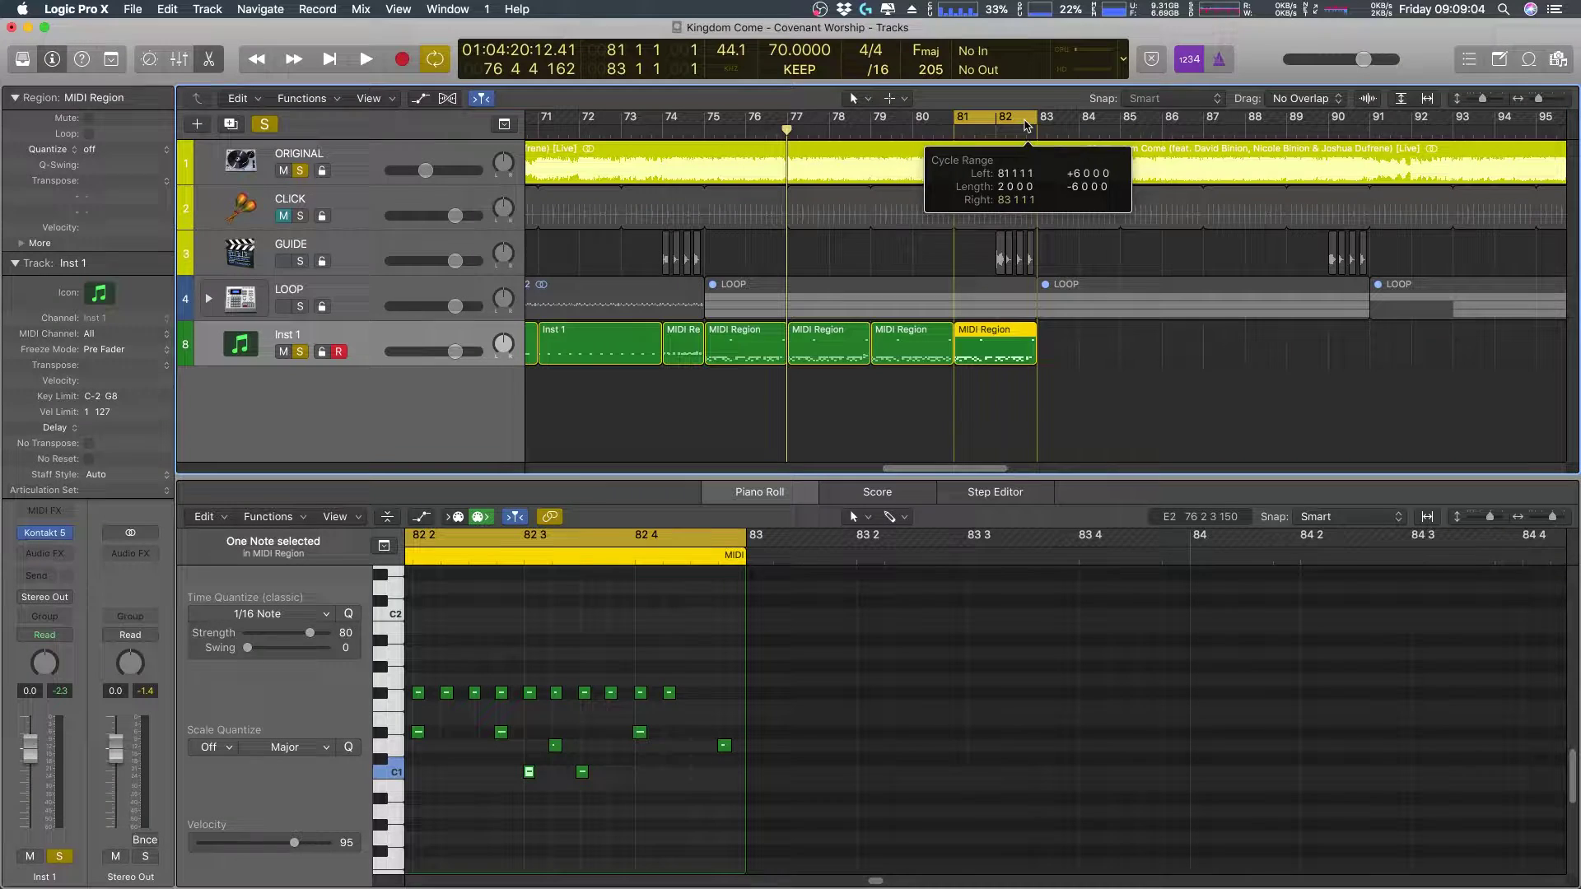
- Cycle bars 81 onward, take Inst 1 out of solo, and play the loop
{"action": "left_click_drag", "start_coordinate": [997, 120], "coordinate": [979, 112]}
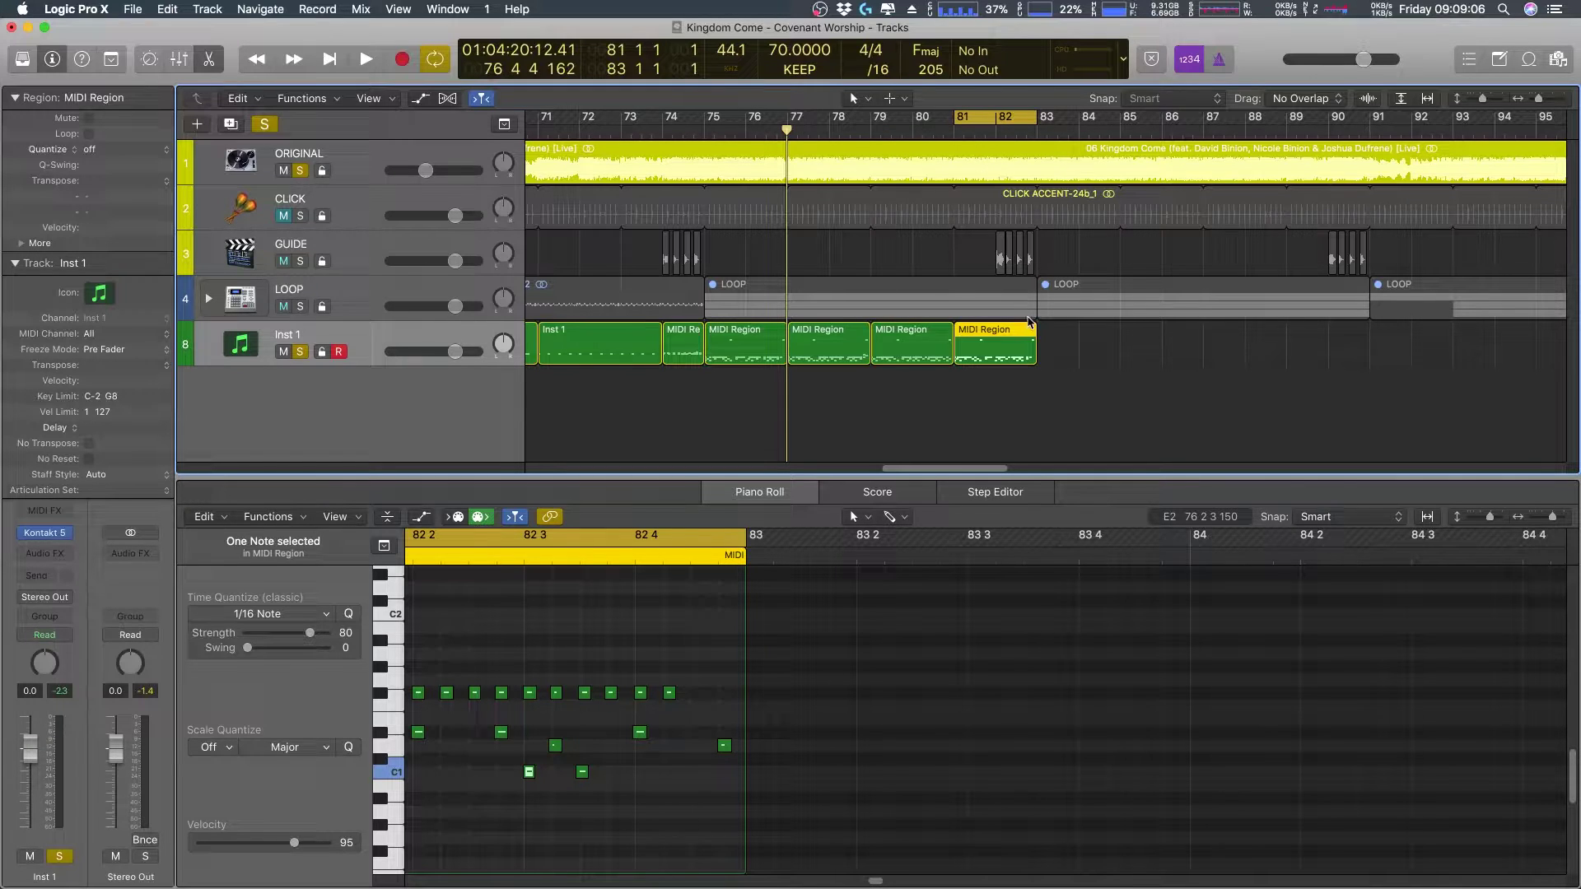
{"action": "left_click", "coordinate": [284, 352]}
{"action": "left_click", "coordinate": [300, 351]}
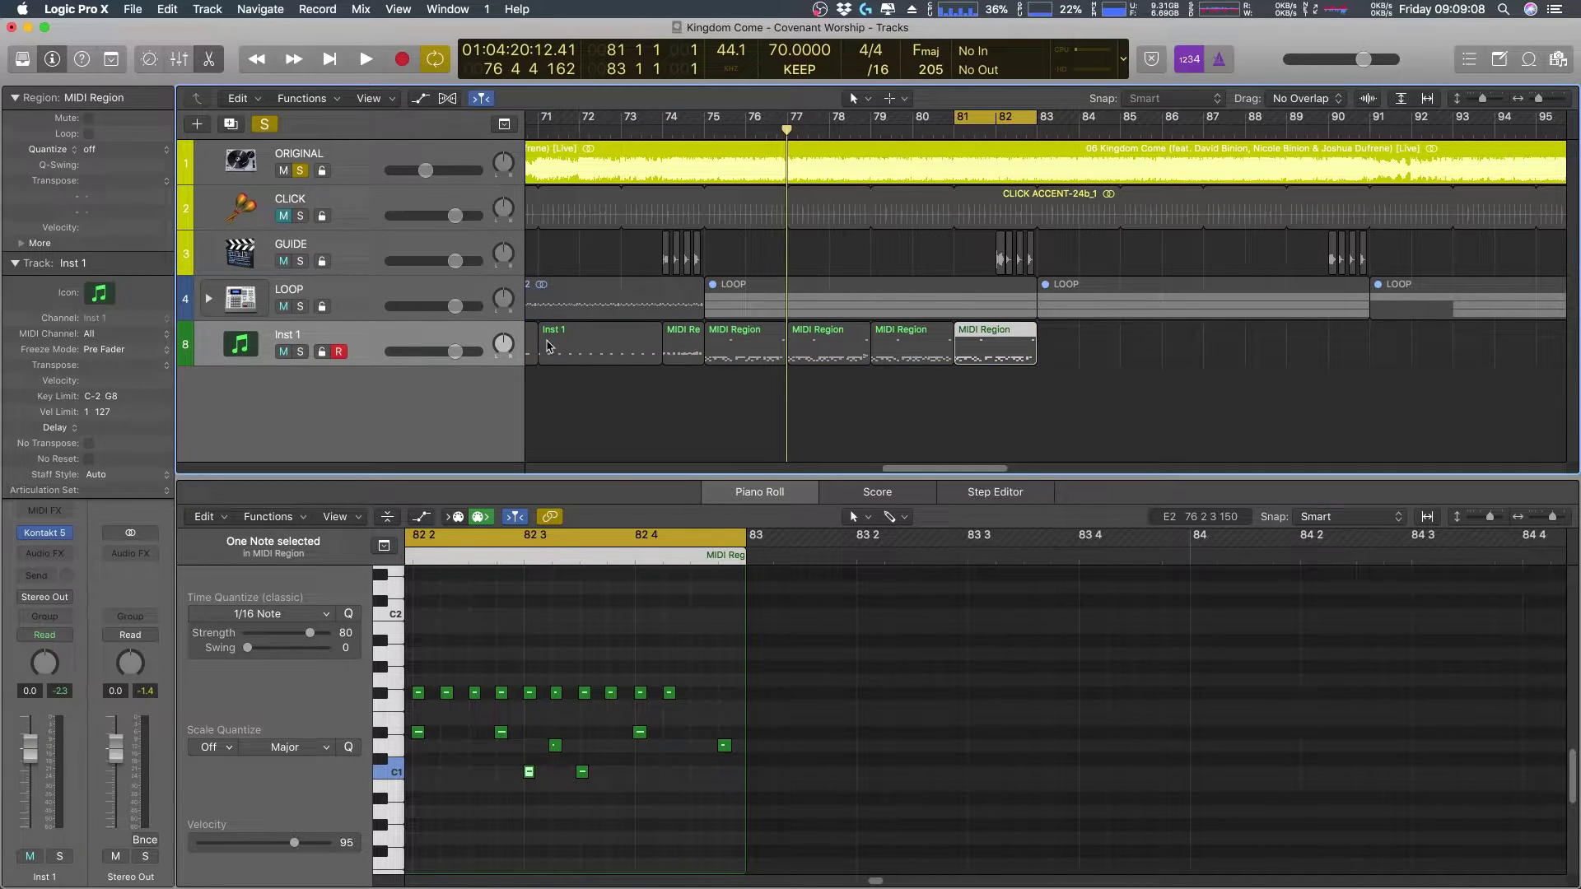
{"action": "key", "text": "space"}
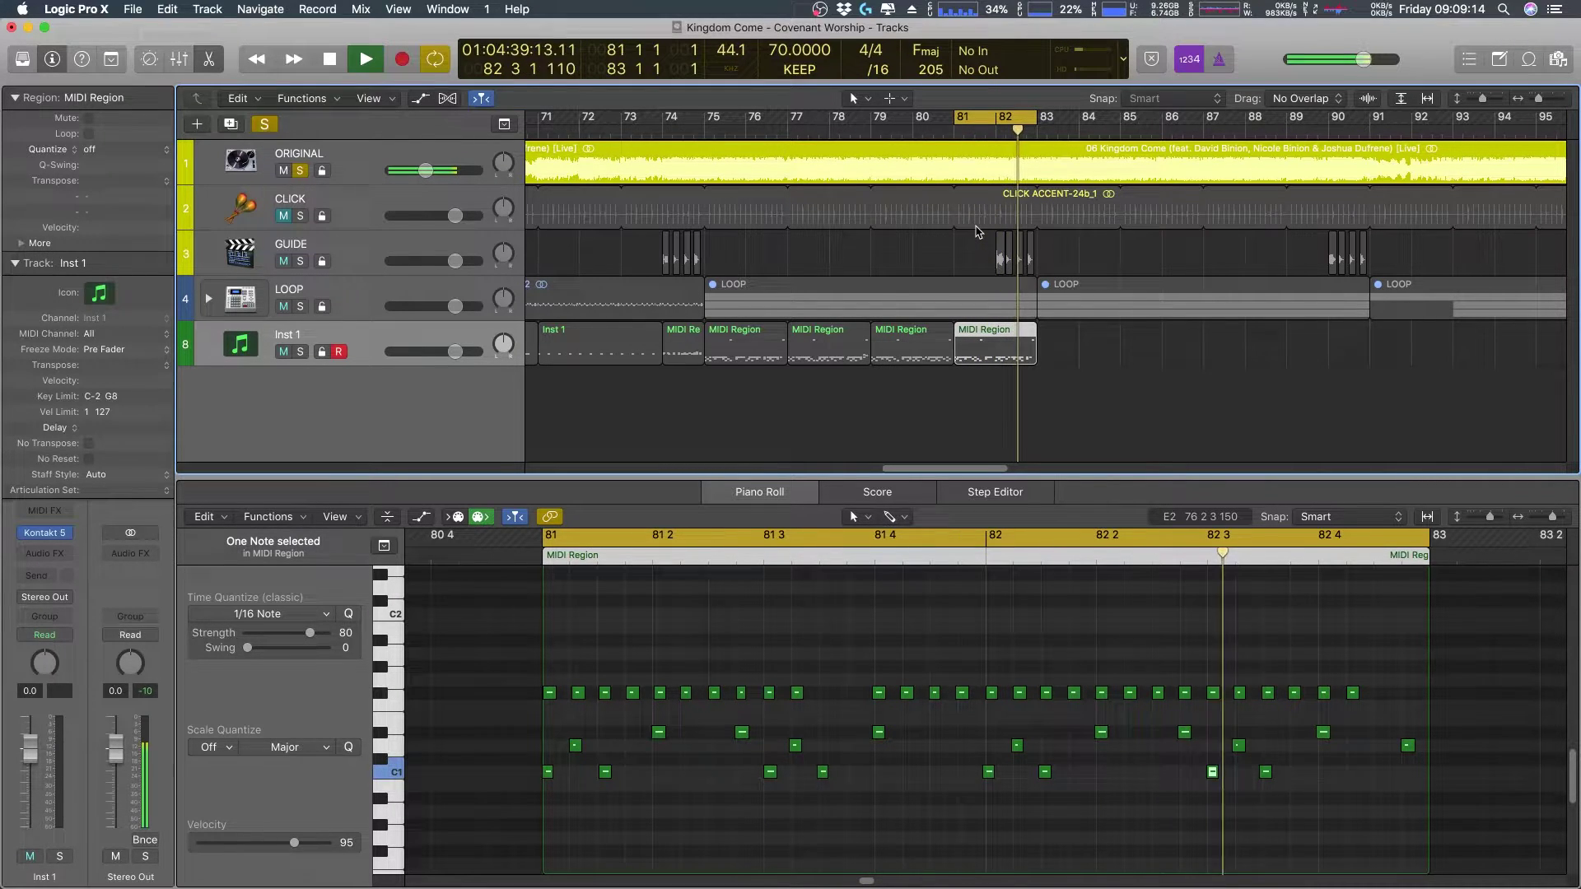
{"action": "key", "text": "space"}
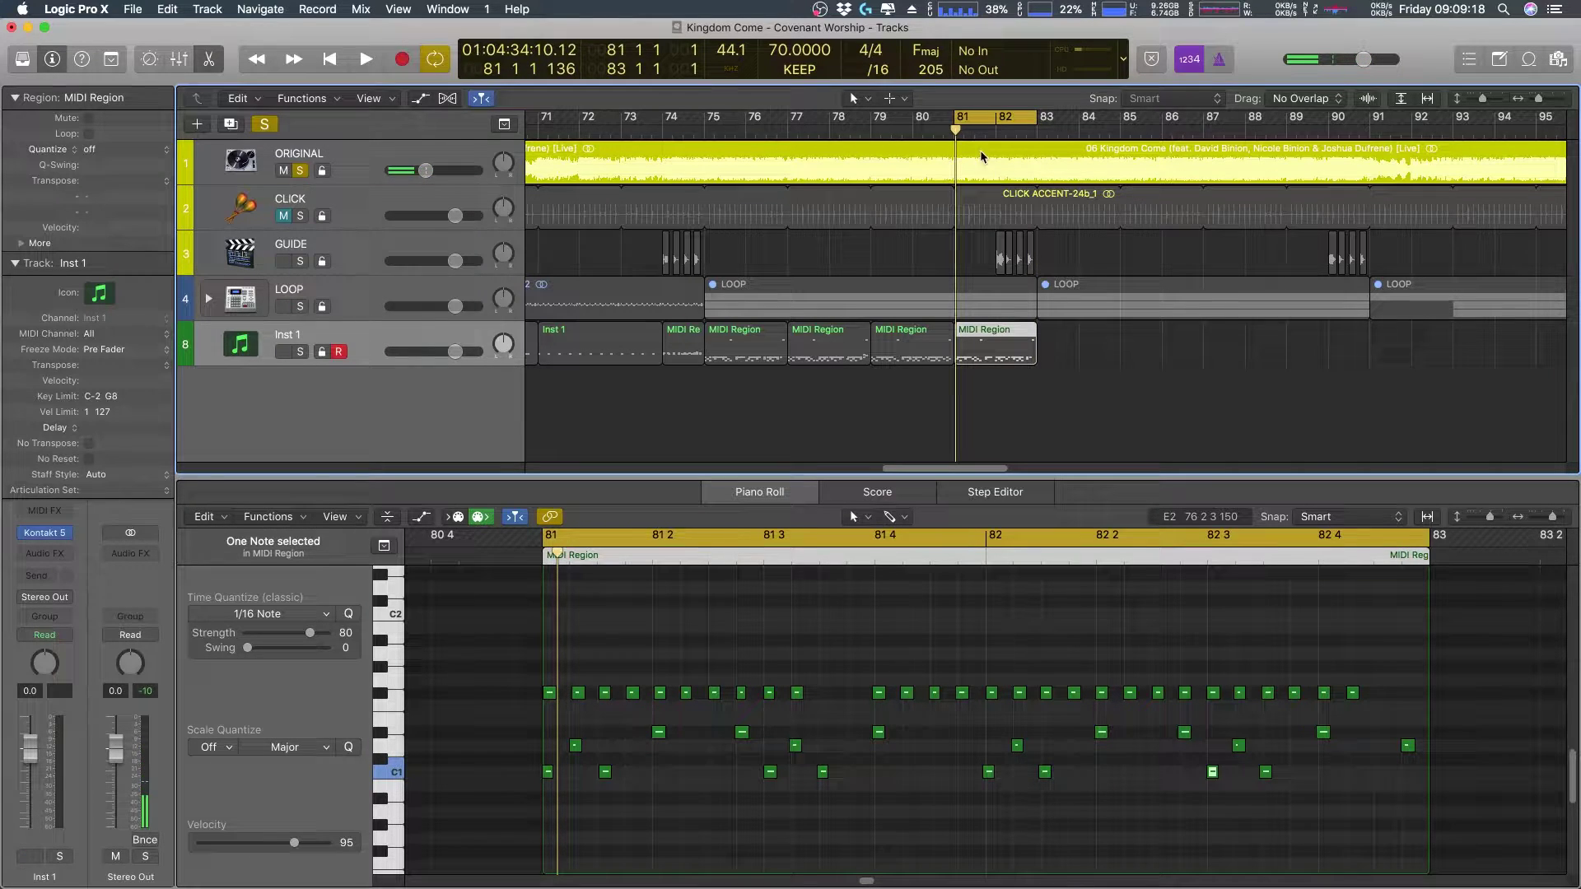
- Shorten the cycle to bar 81 alone and play it back
{"action": "mouse_move", "coordinate": [968, 131]}
{"action": "left_mouse_down"}
{"action": "mouse_move", "coordinate": [906, 132]}
{"action": "mouse_move", "coordinate": [977, 135]}
{"action": "left_mouse_up"}
{"action": "key", "text": "space"}
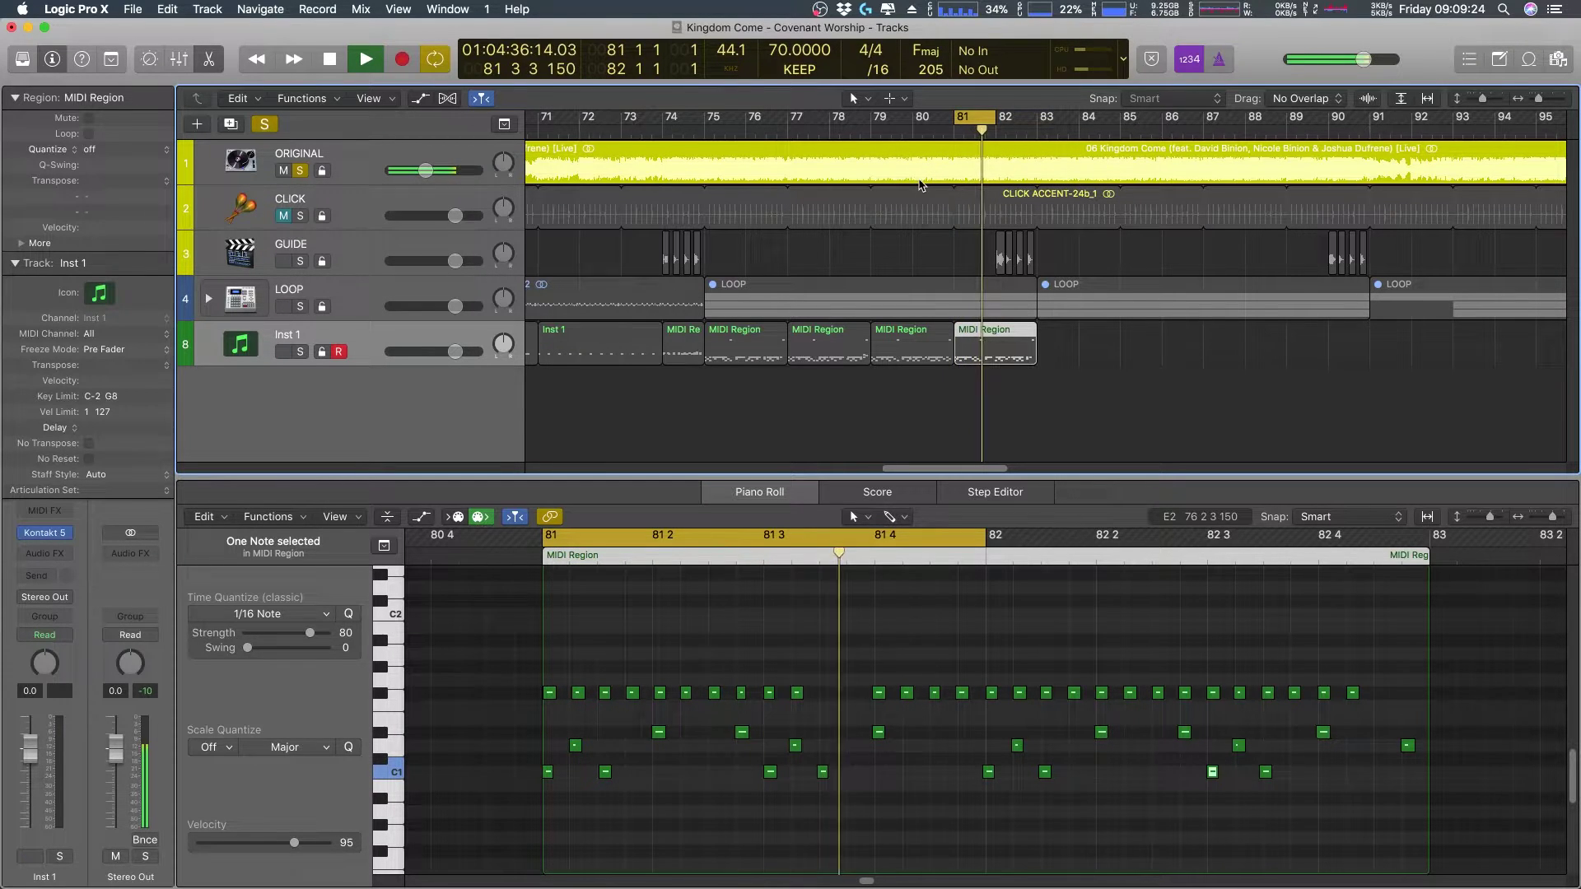
{"action": "key", "text": "space"}
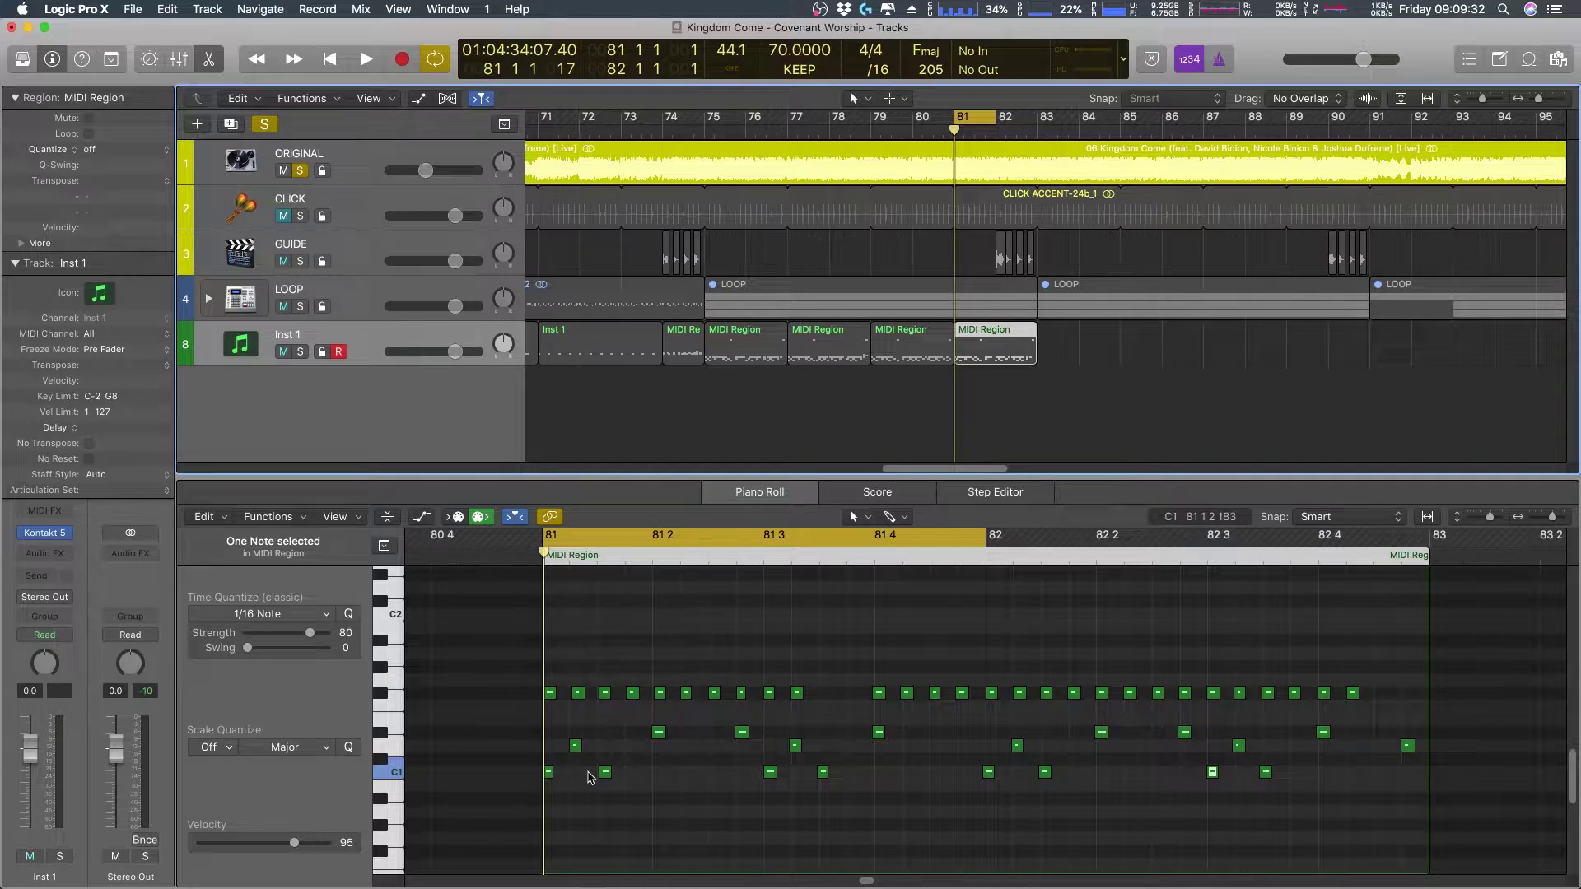
- Add a C1 kick in bar 81 and copy it to later spots, including 81 4 1
{"action": "left_click", "coordinate": [574, 746]}
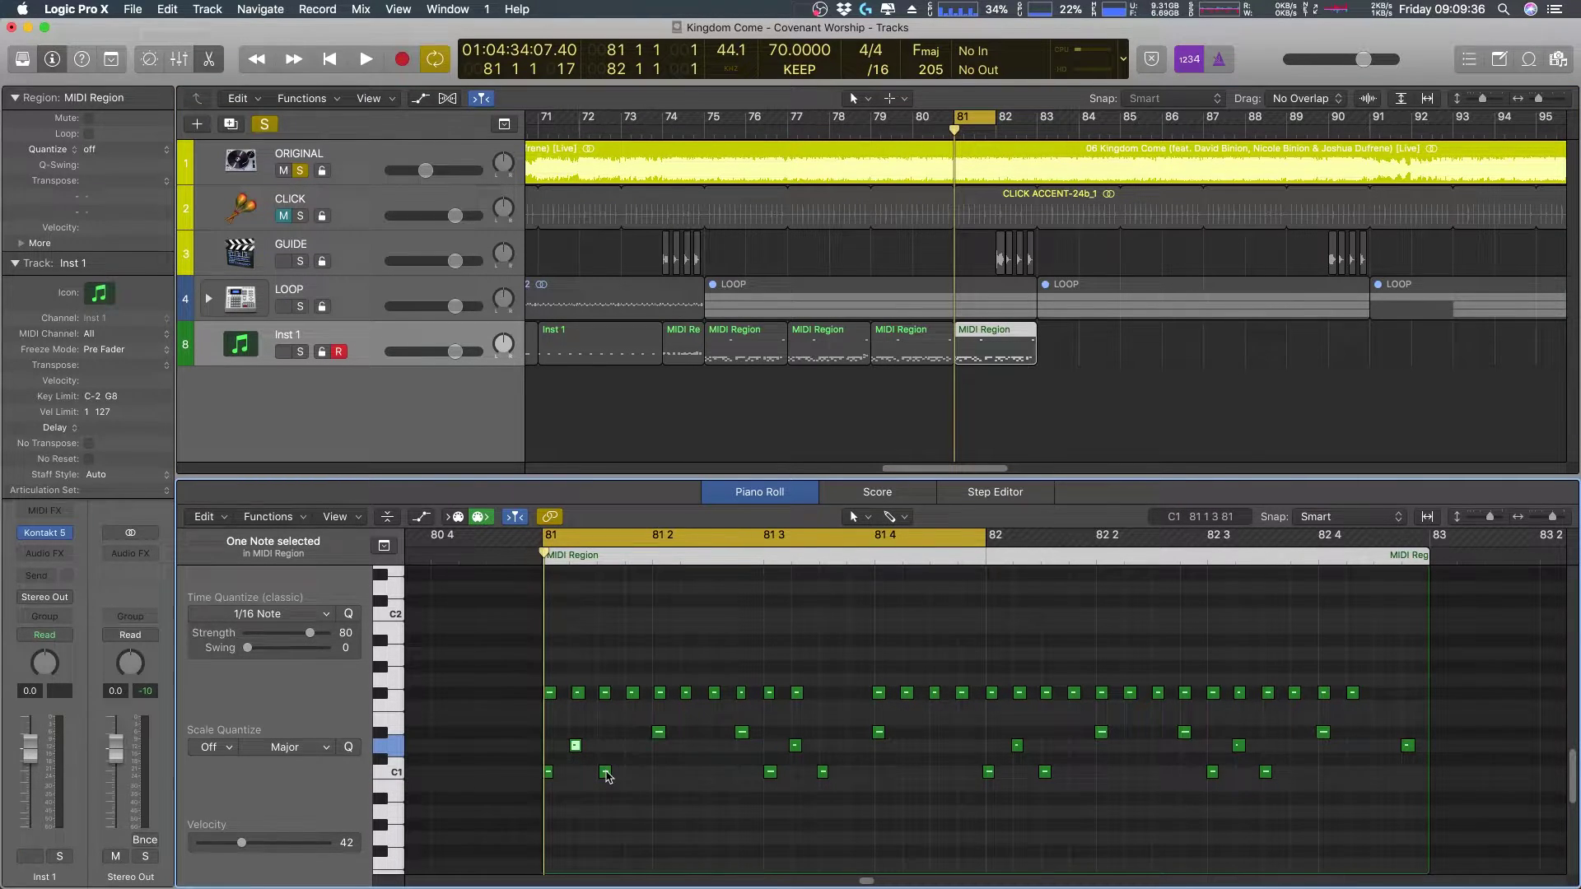
{"action": "left_click", "coordinate": [606, 772]}
{"action": "left_click", "coordinate": [635, 775], "text": "super"}
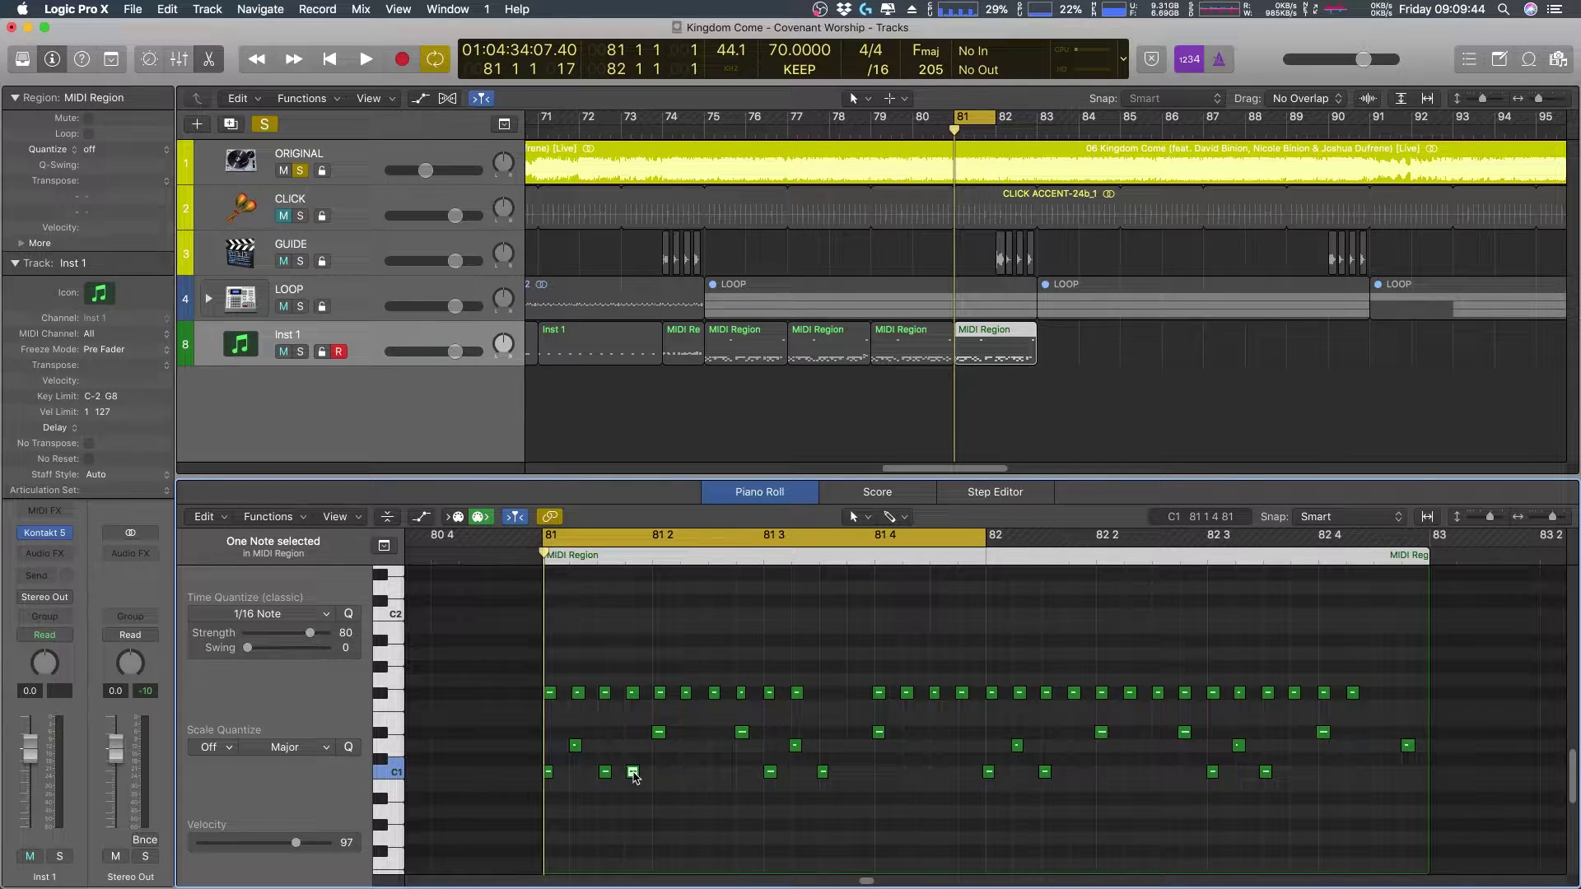
{"action": "left_click_drag", "start_coordinate": [635, 776], "coordinate": [700, 784]}
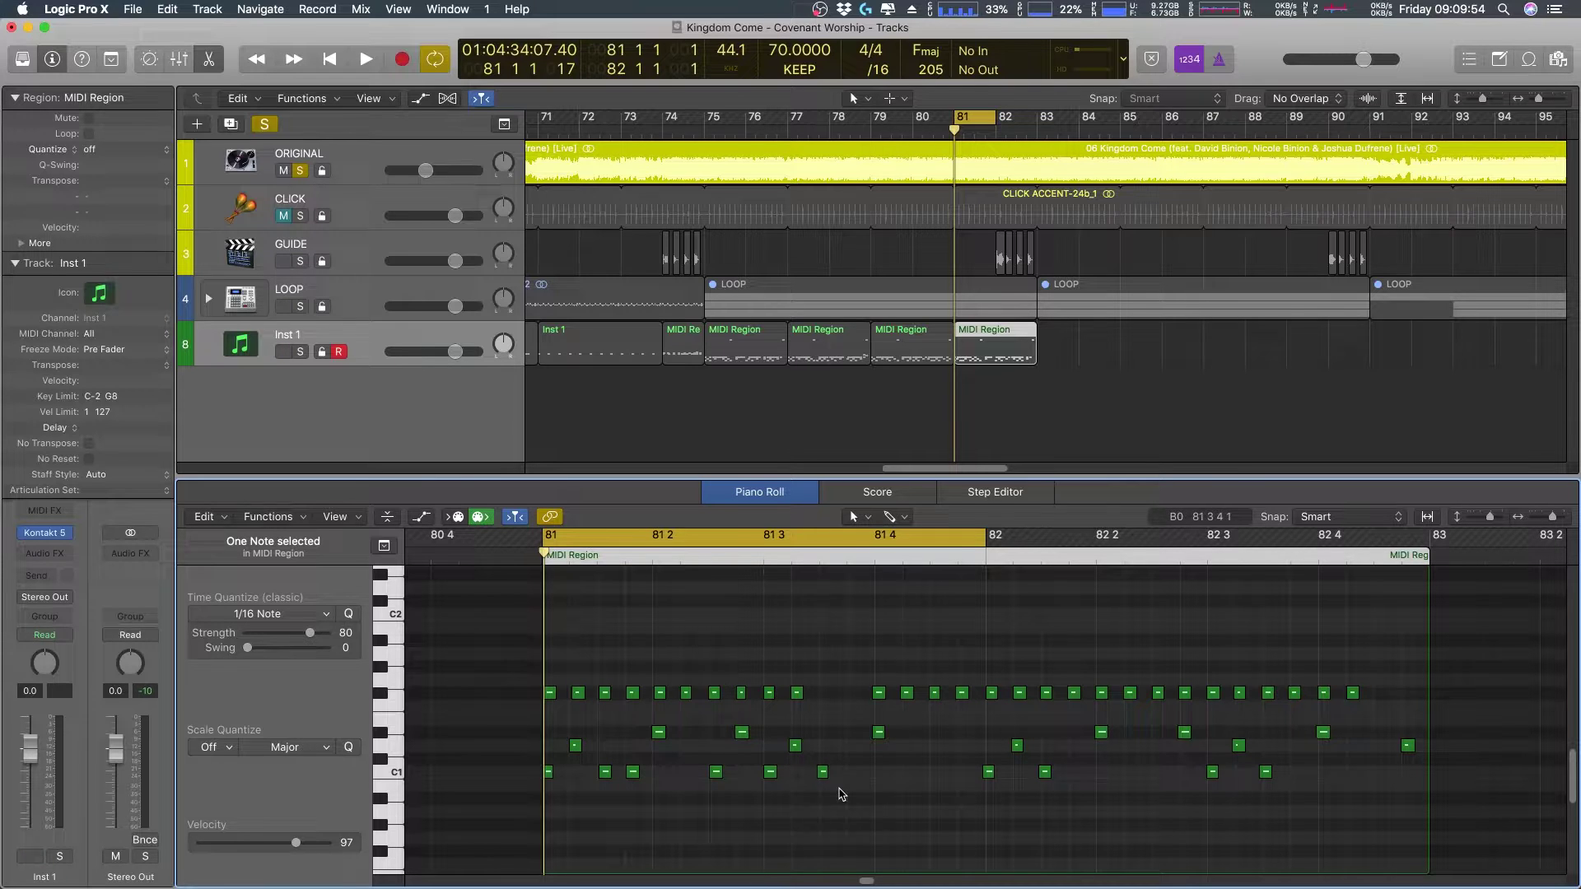
{"action": "left_click_drag", "start_coordinate": [824, 778], "coordinate": [856, 781]}
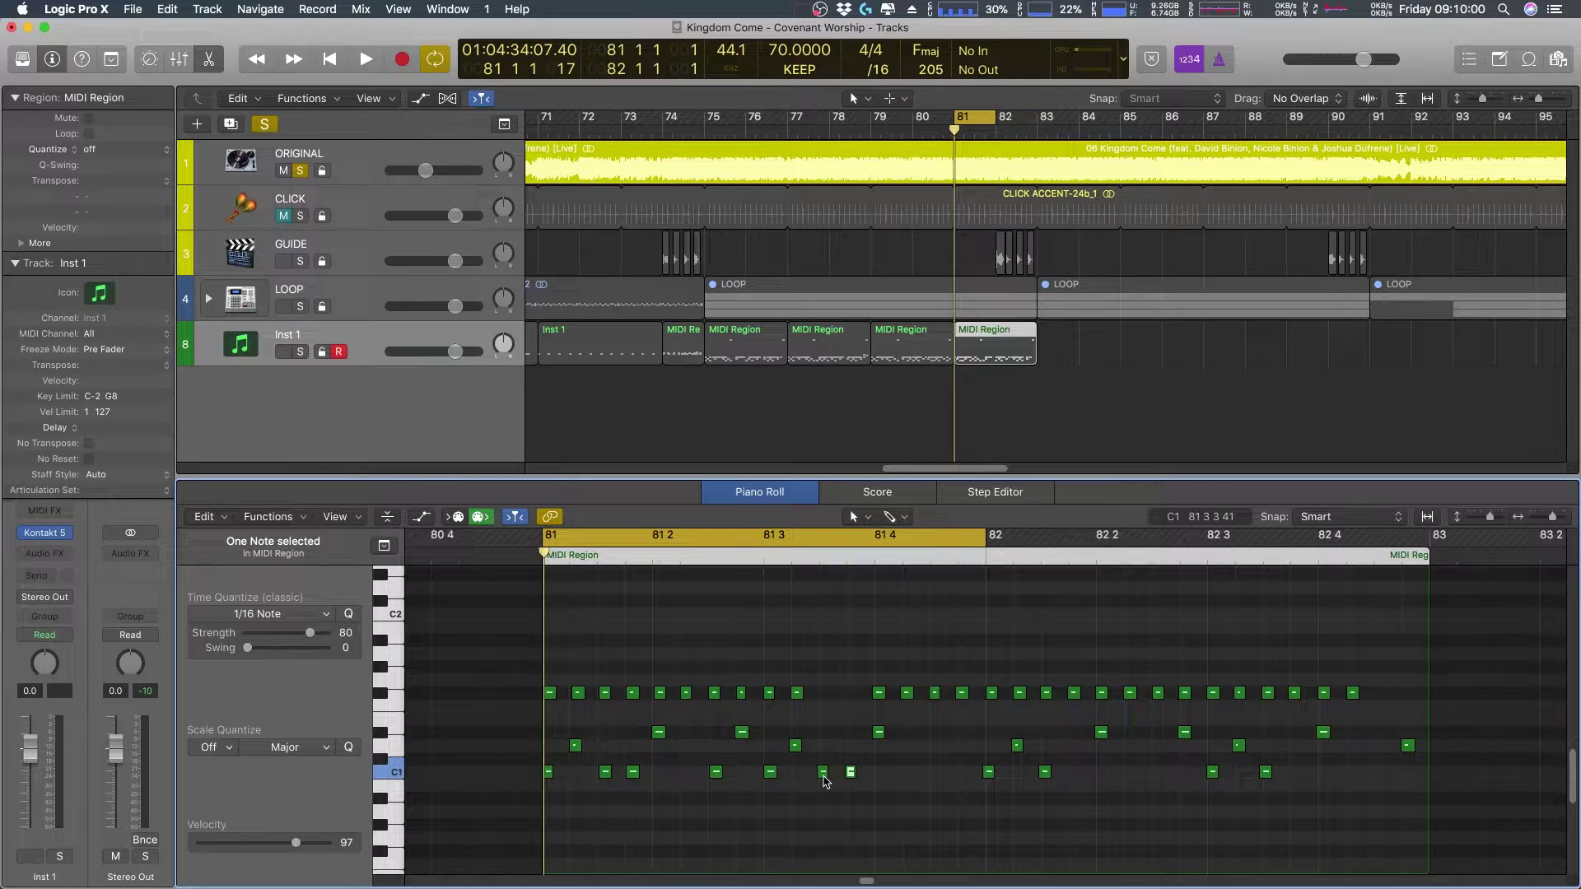
{"action": "left_click_drag", "start_coordinate": [826, 777], "coordinate": [909, 776]}
- Play the edited bar, then hear the drums alone with ORIGINAL unsoloed
{"action": "key", "text": "space"}
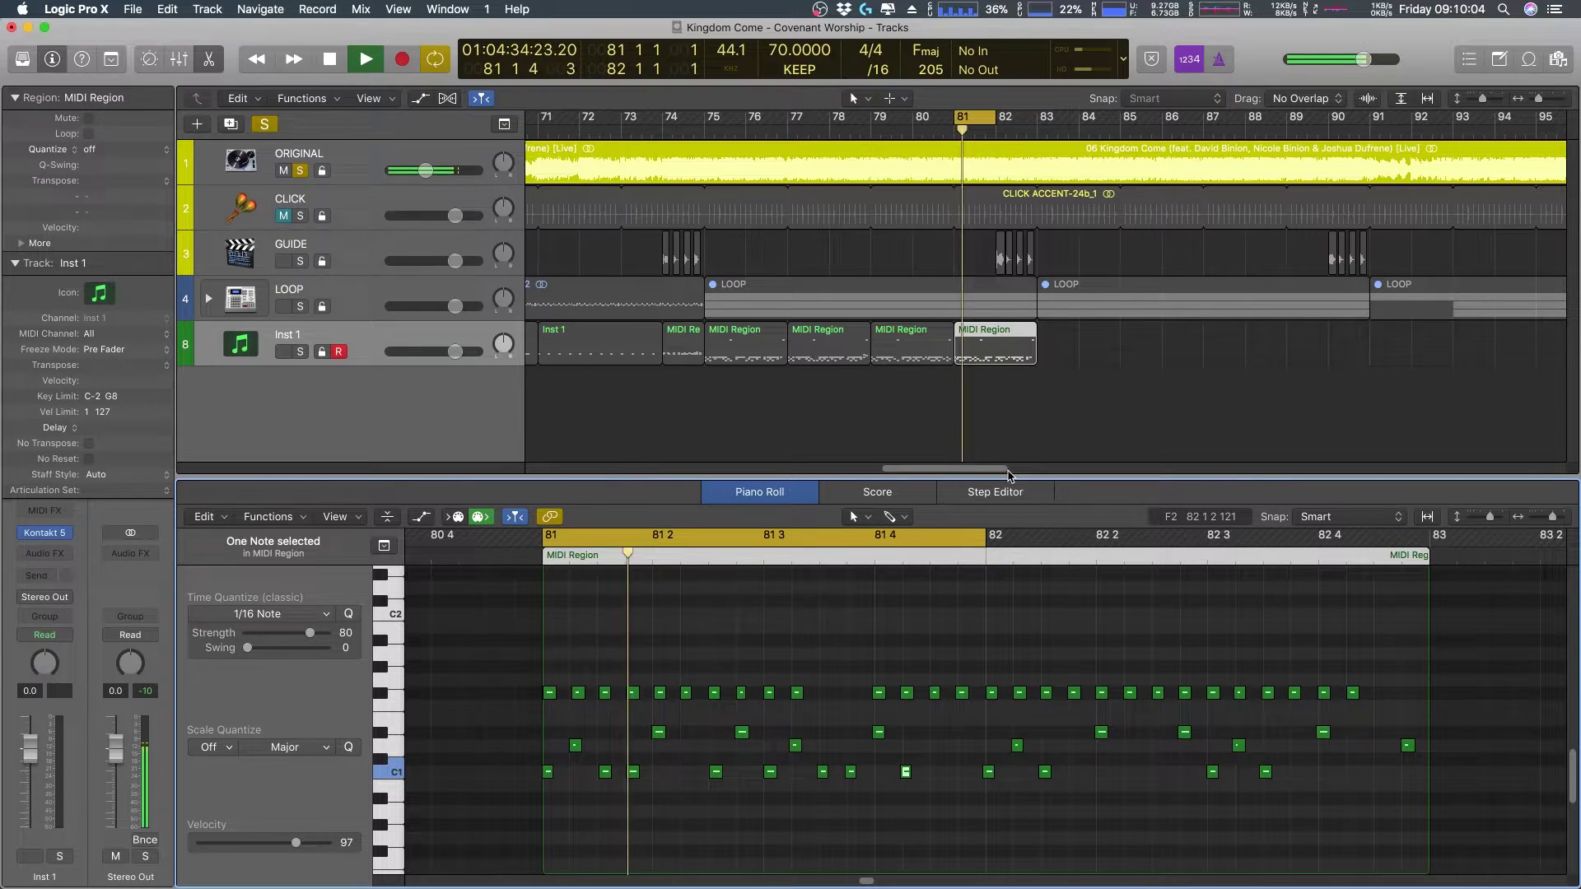
{"action": "key", "text": "space"}
{"action": "left_click", "coordinate": [301, 352]}
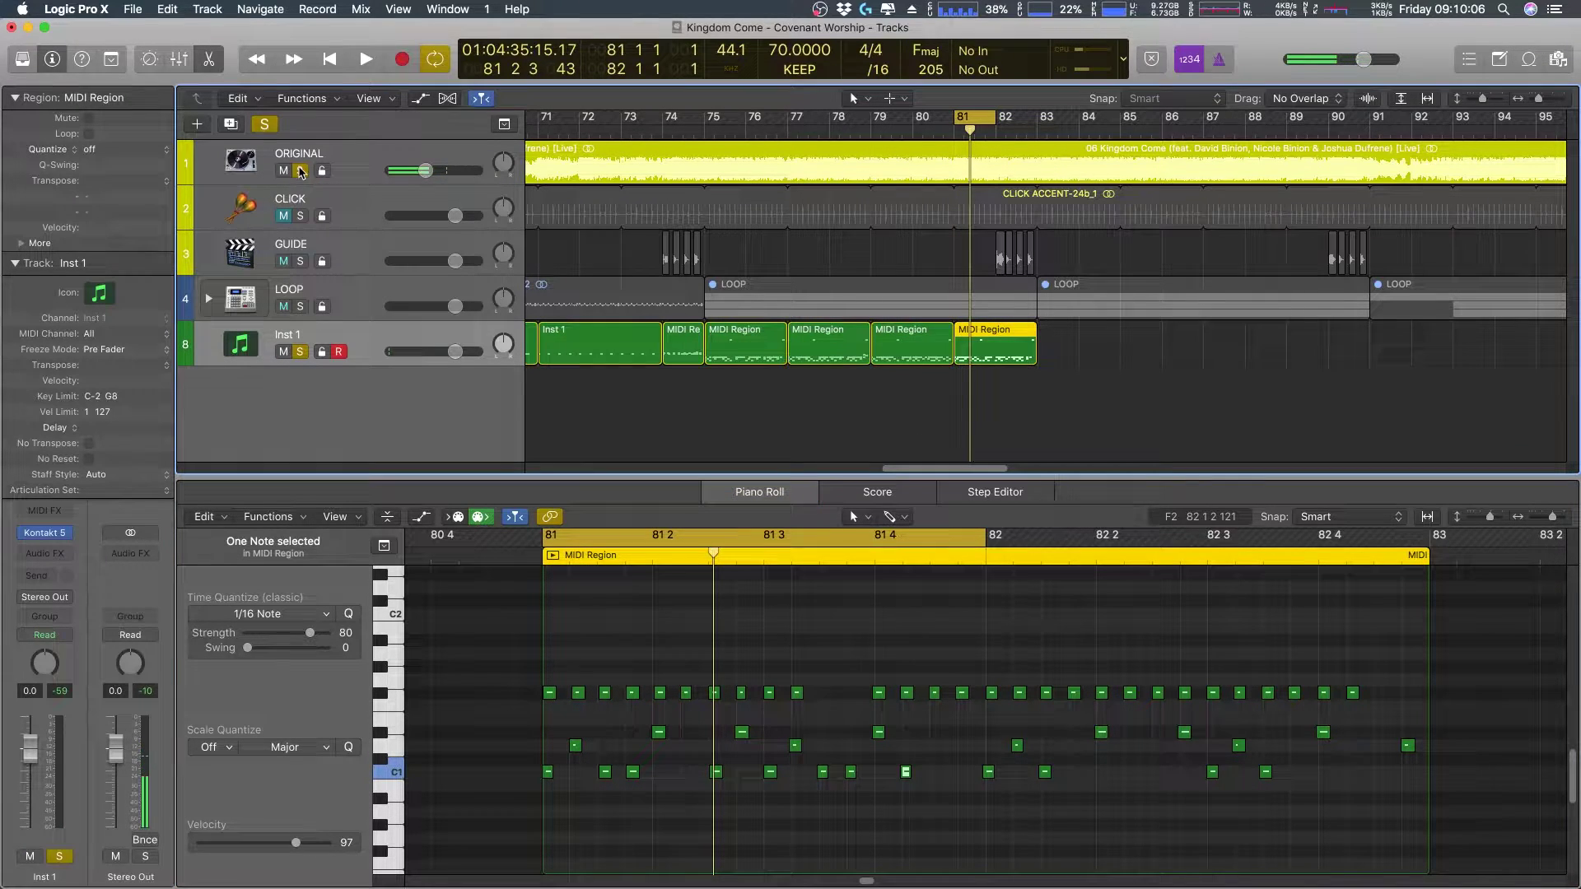
{"action": "left_click", "coordinate": [301, 171]}
{"action": "key", "text": "space"}
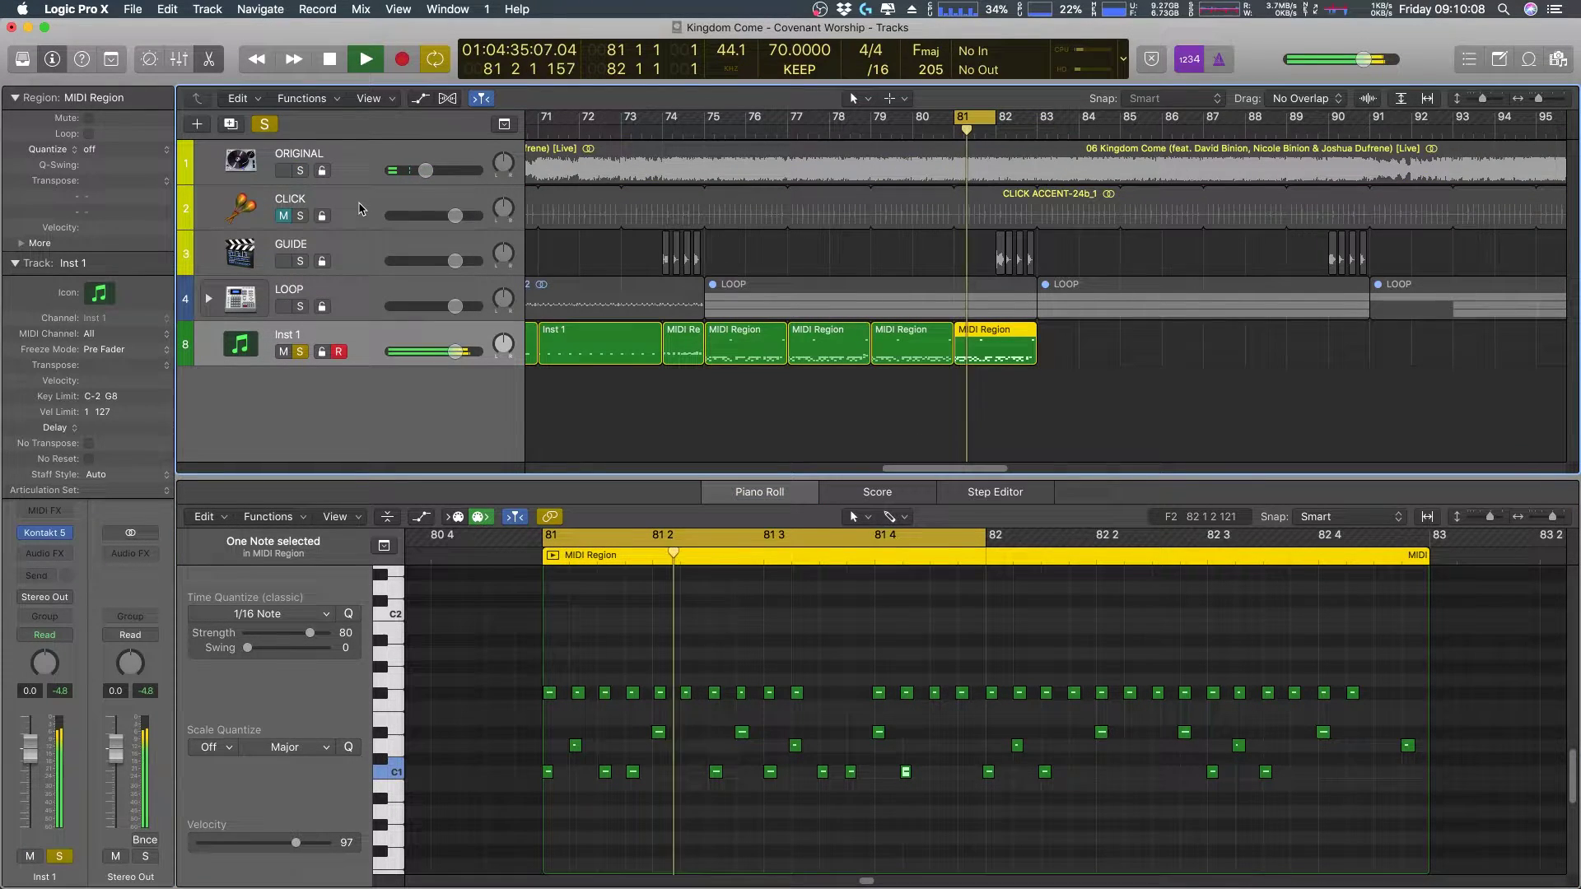
{"action": "key", "text": "space"}
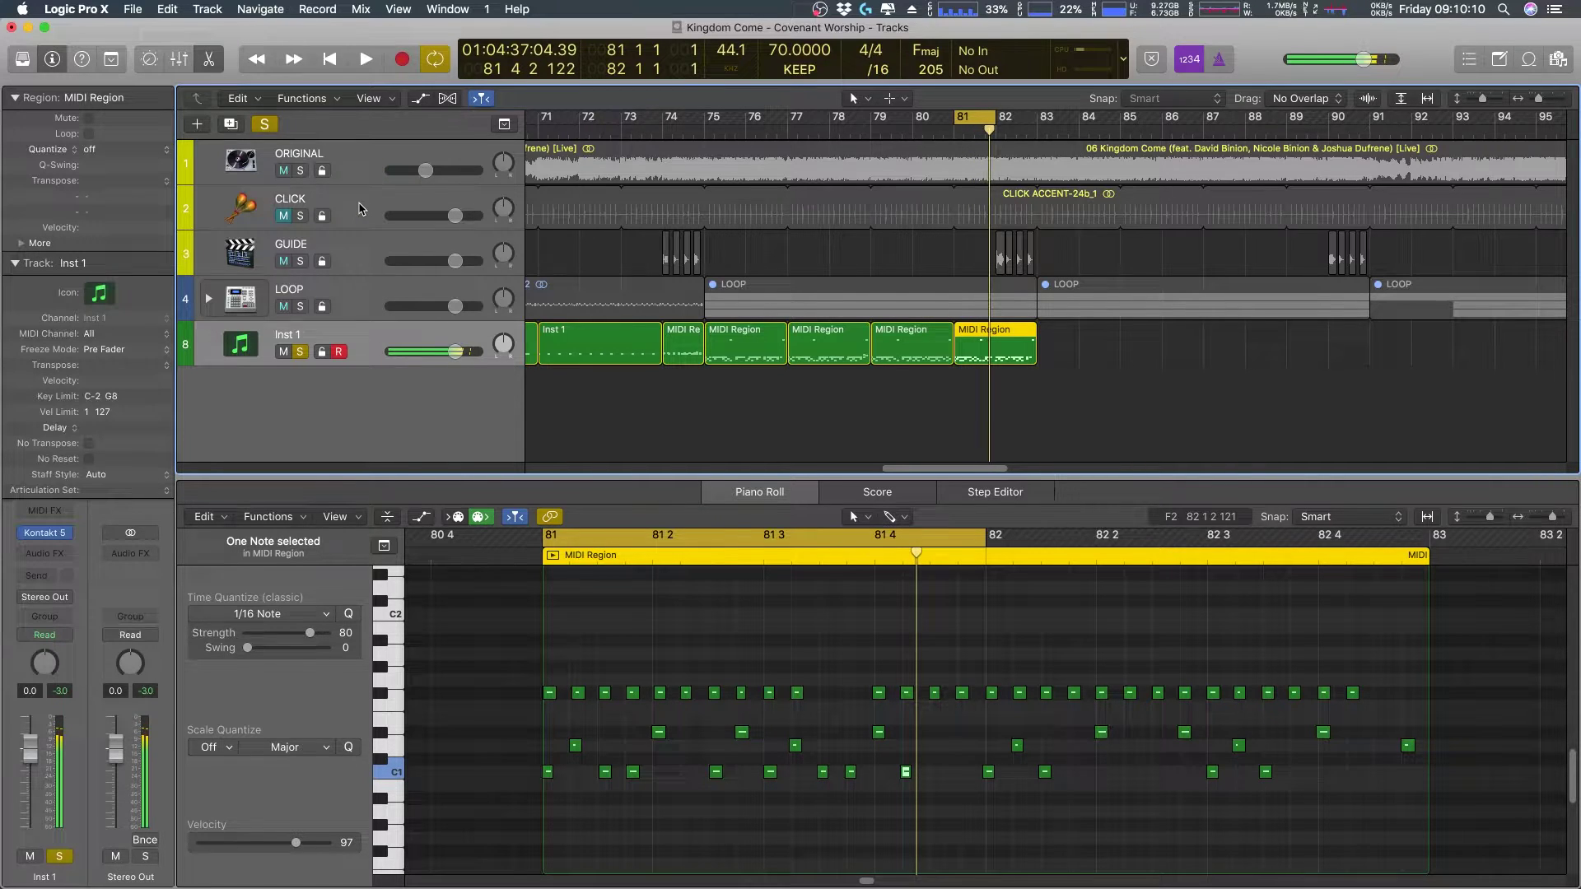
- Compare the drums with and without ORIGINAL, ending with the drum track unsoloed
{"action": "left_click", "coordinate": [301, 172]}
{"action": "key", "text": "space"}
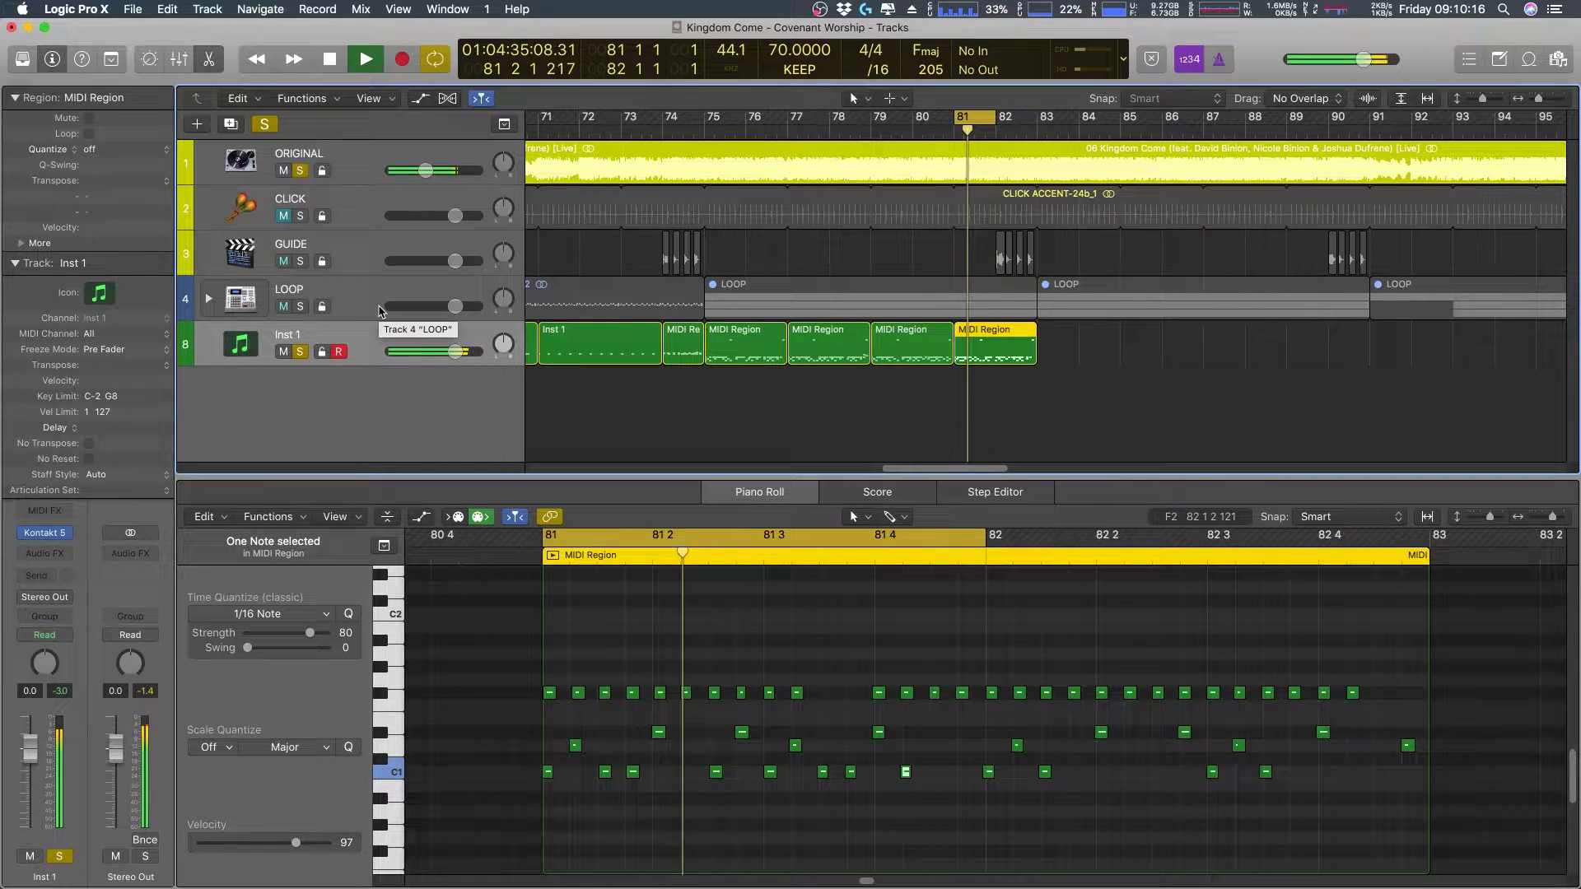
{"action": "left_click", "coordinate": [302, 171]}
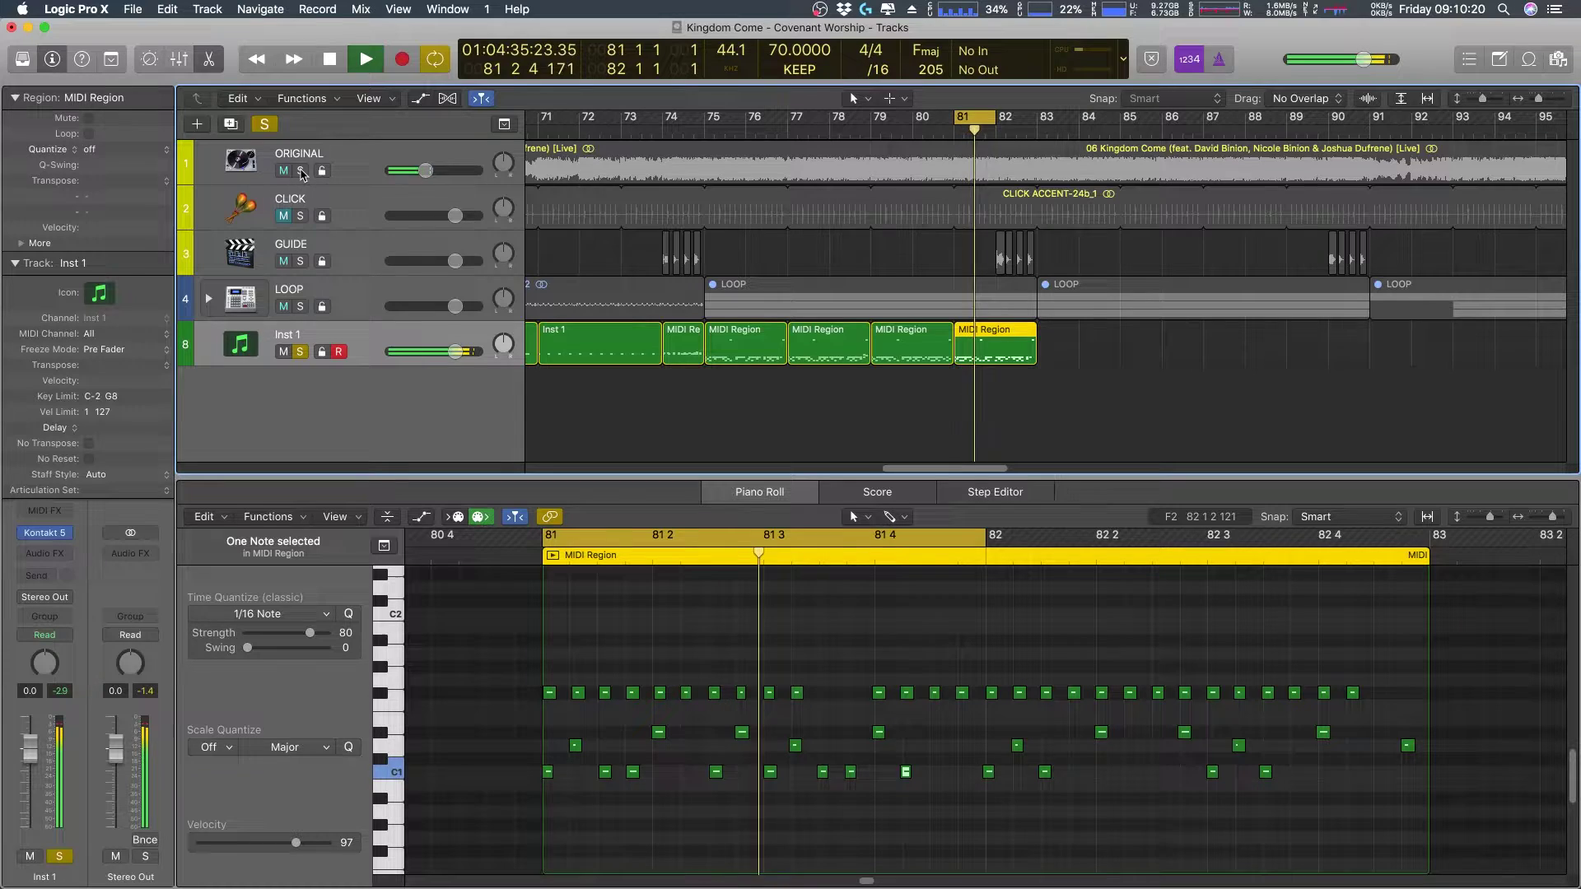
{"action": "left_click", "coordinate": [302, 172]}
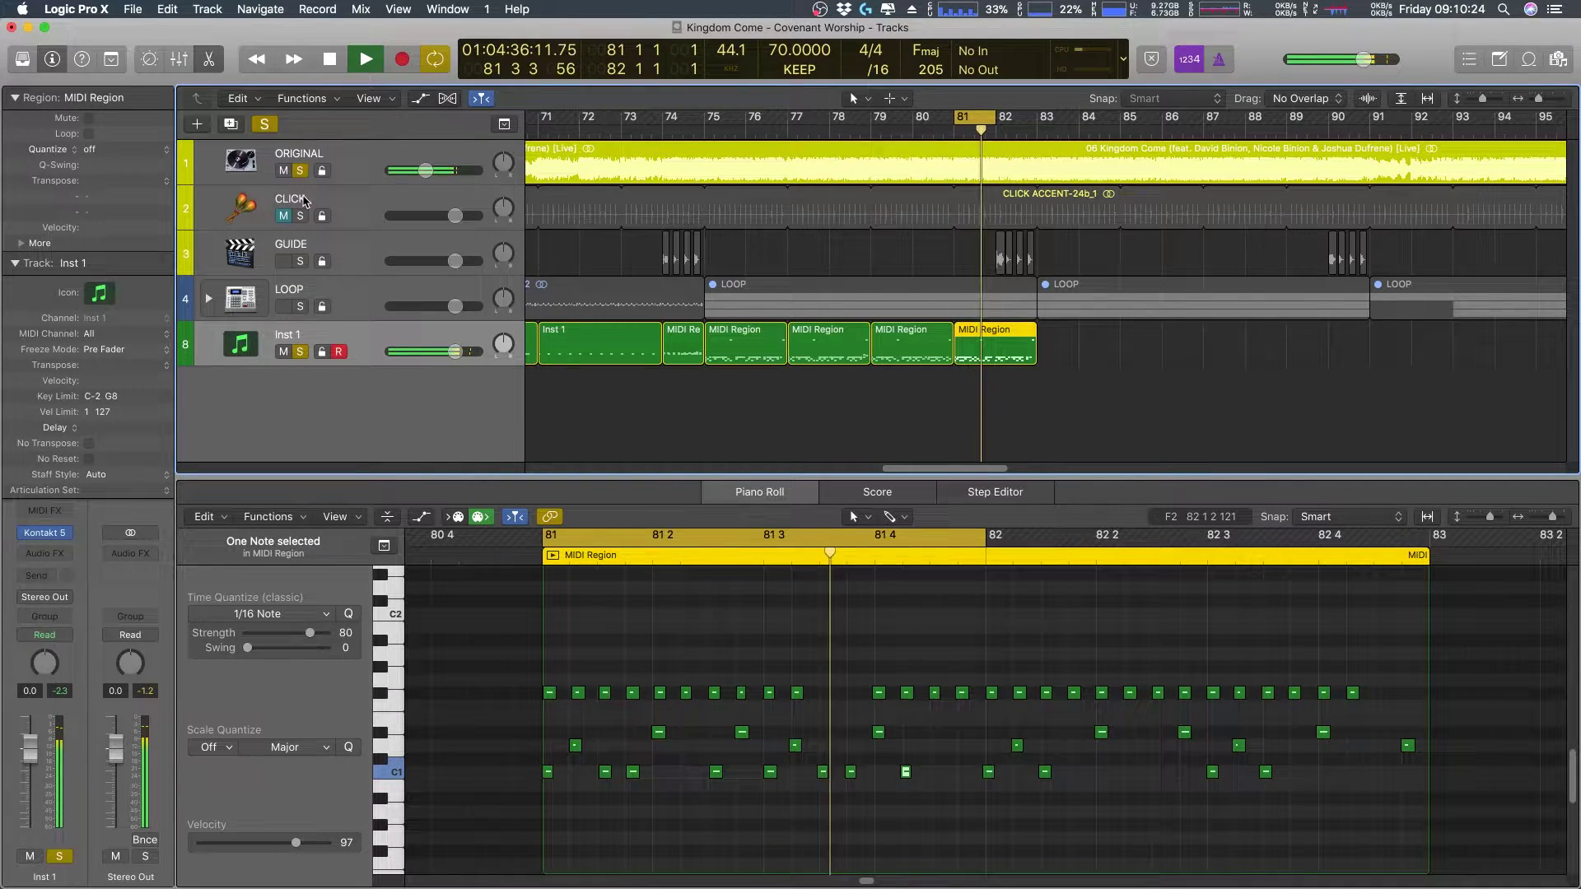
{"action": "left_click", "coordinate": [302, 351]}
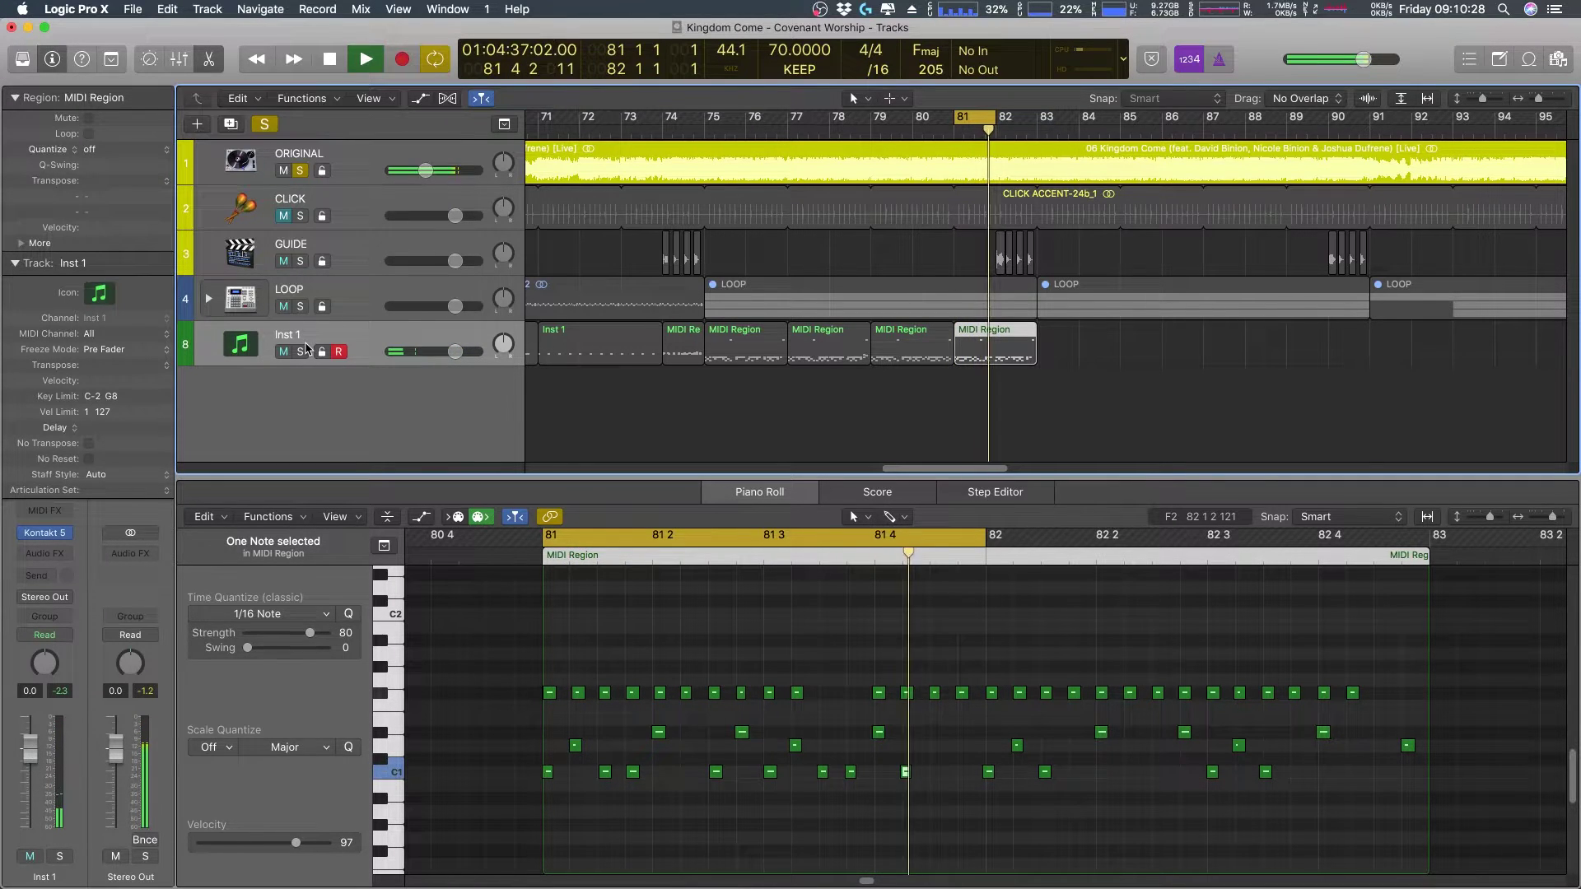
- Move a bar 81 snare note slightly earlier and a C1 kick slightly later
{"action": "key", "text": "space"}
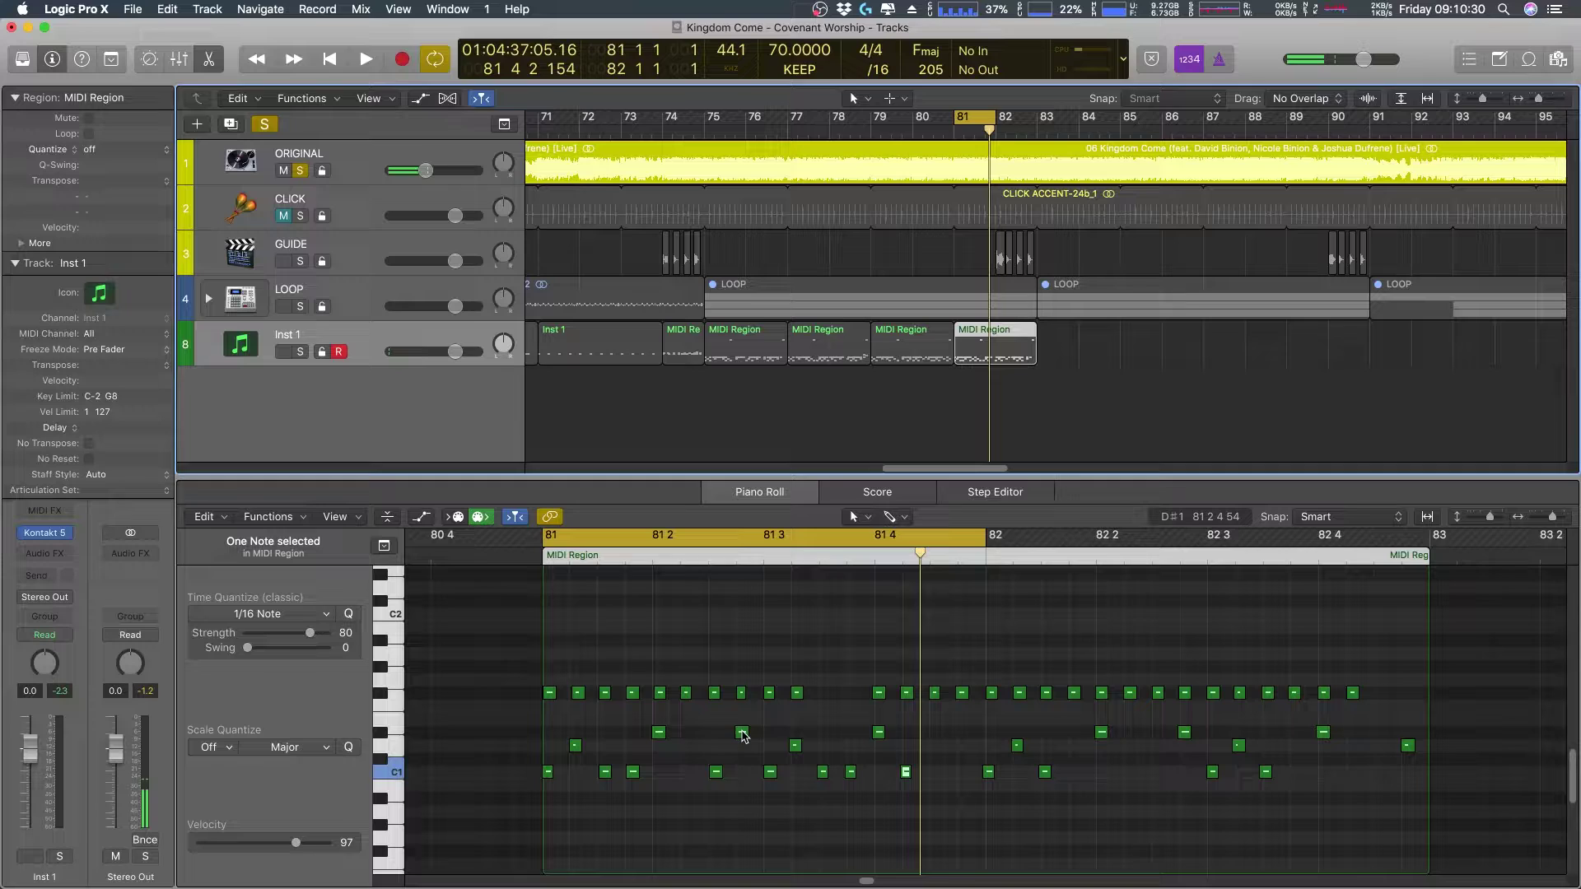
{"action": "left_click_drag", "start_coordinate": [744, 735], "coordinate": [717, 735]}
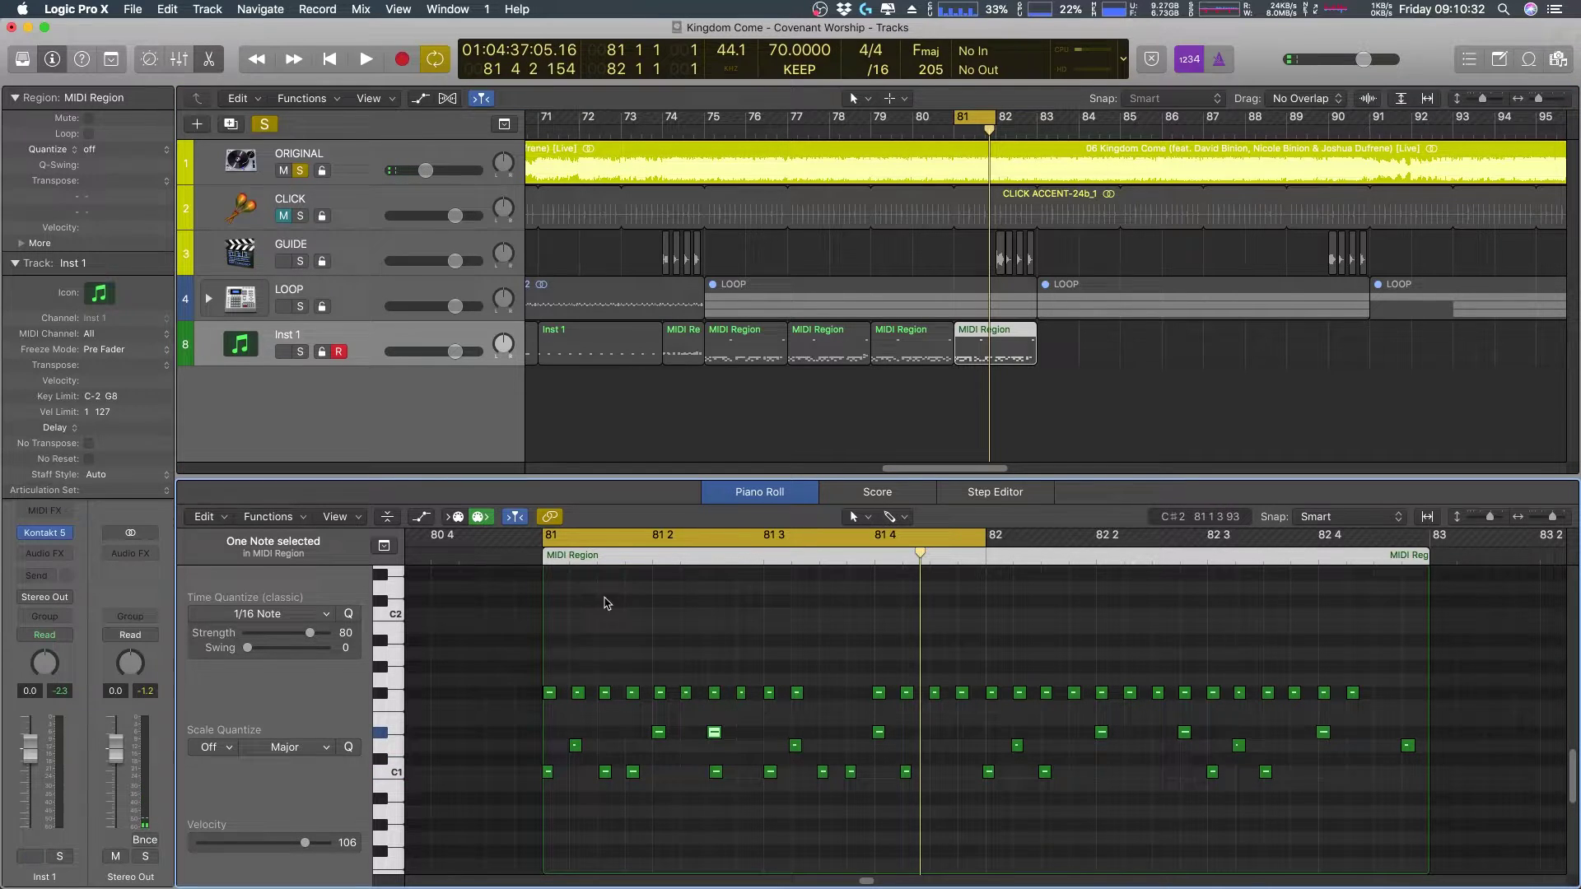
{"action": "key", "text": "space"}
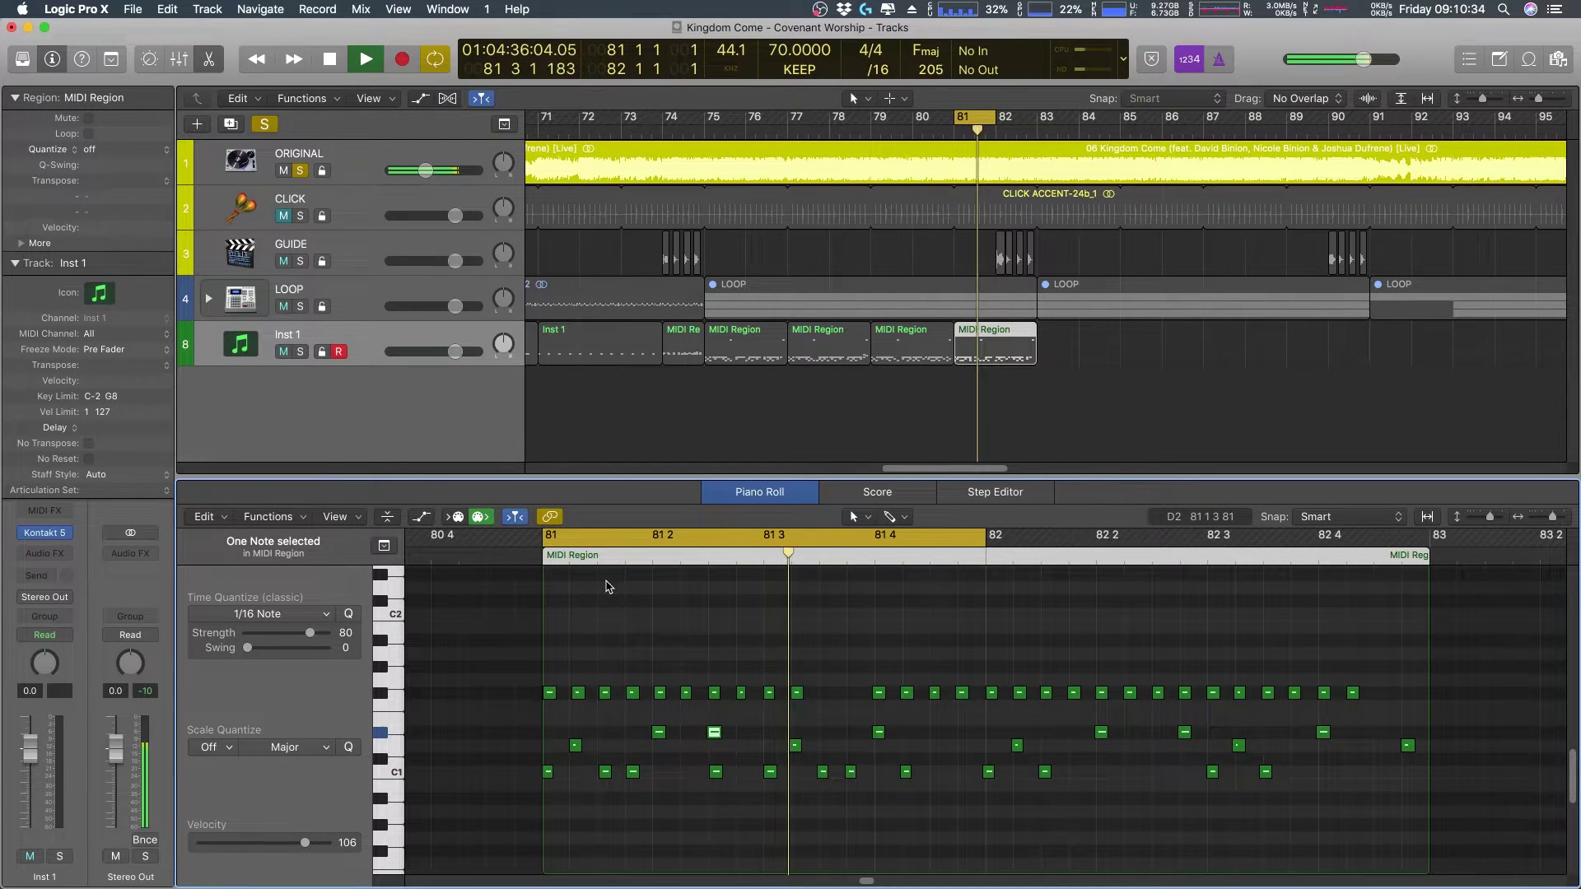
{"action": "key", "text": "space"}
{"action": "left_click_drag", "start_coordinate": [718, 772], "coordinate": [753, 772]}
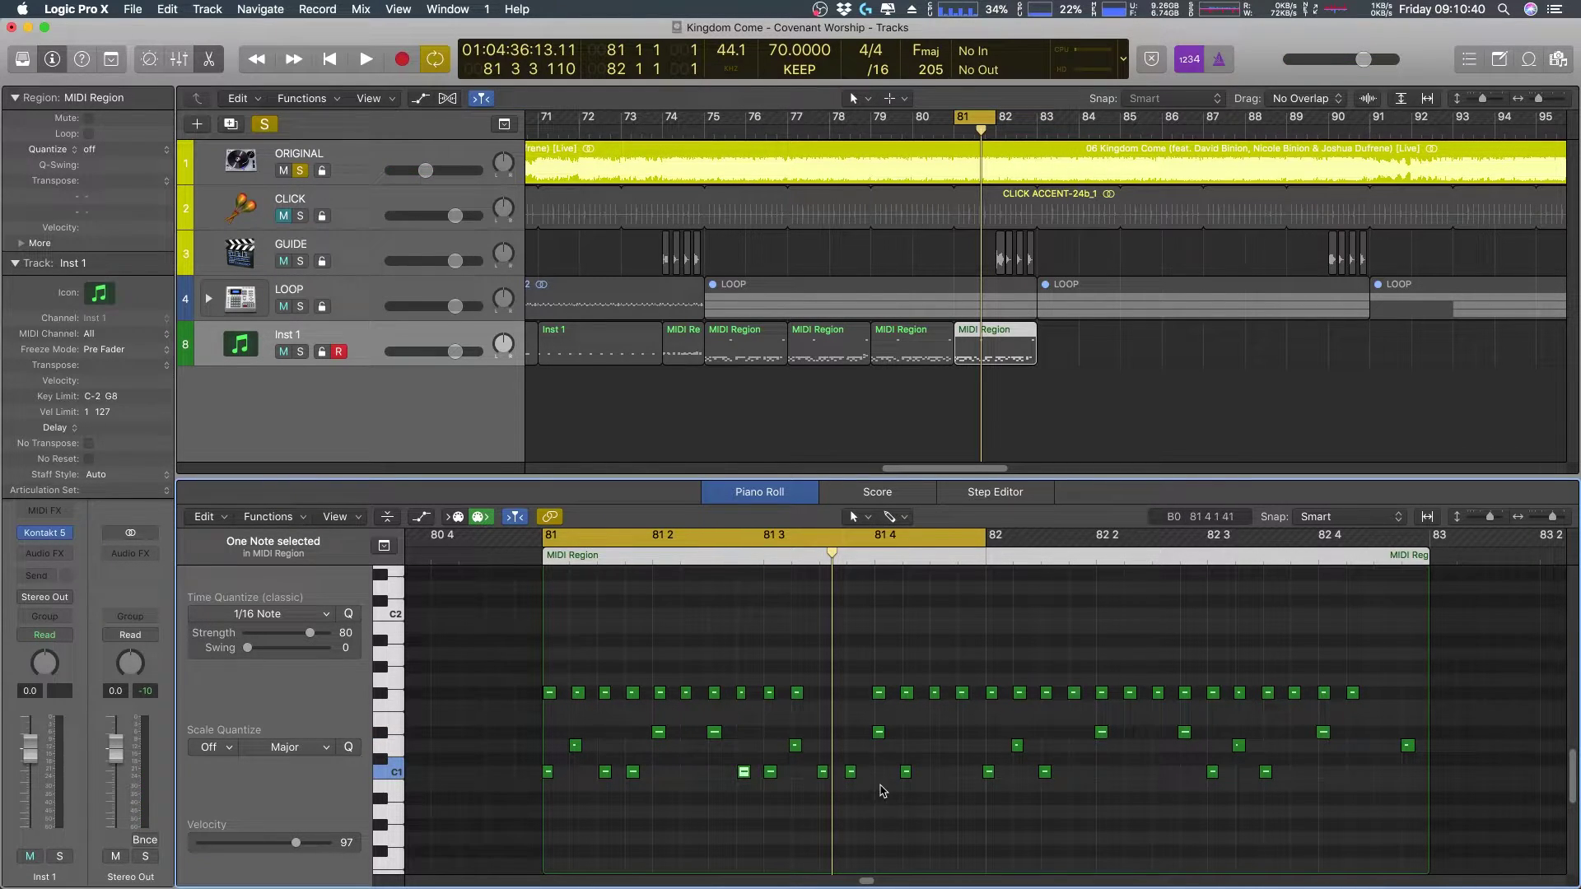
- Audition the drums soloed, then raise the soft ghost note near 81 3 to D#1
{"action": "left_click", "coordinate": [796, 747]}
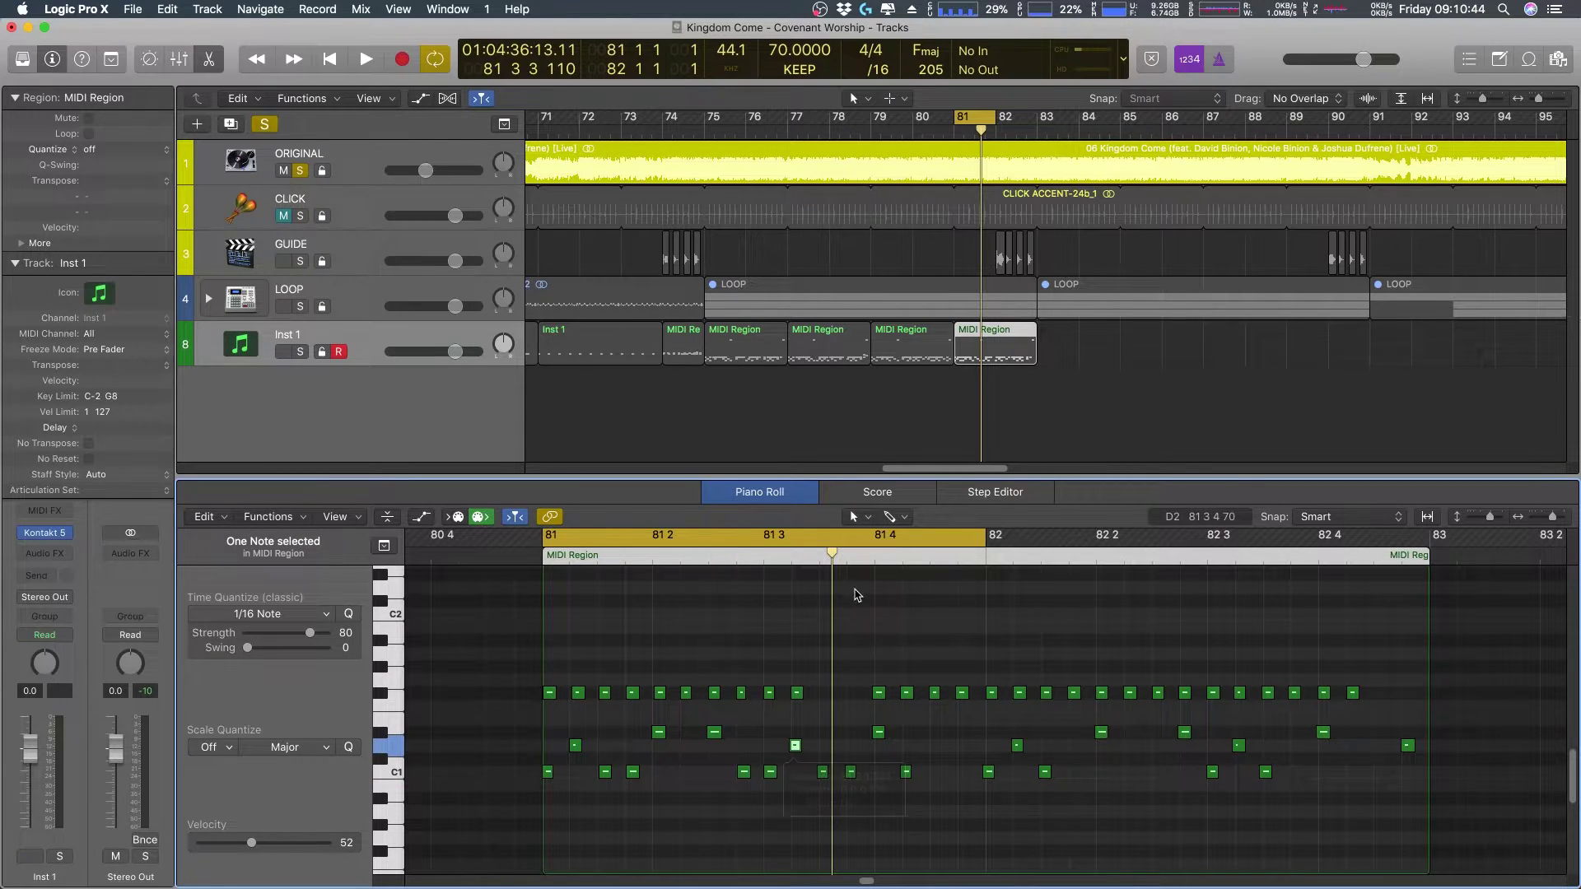
{"action": "key", "text": "space"}
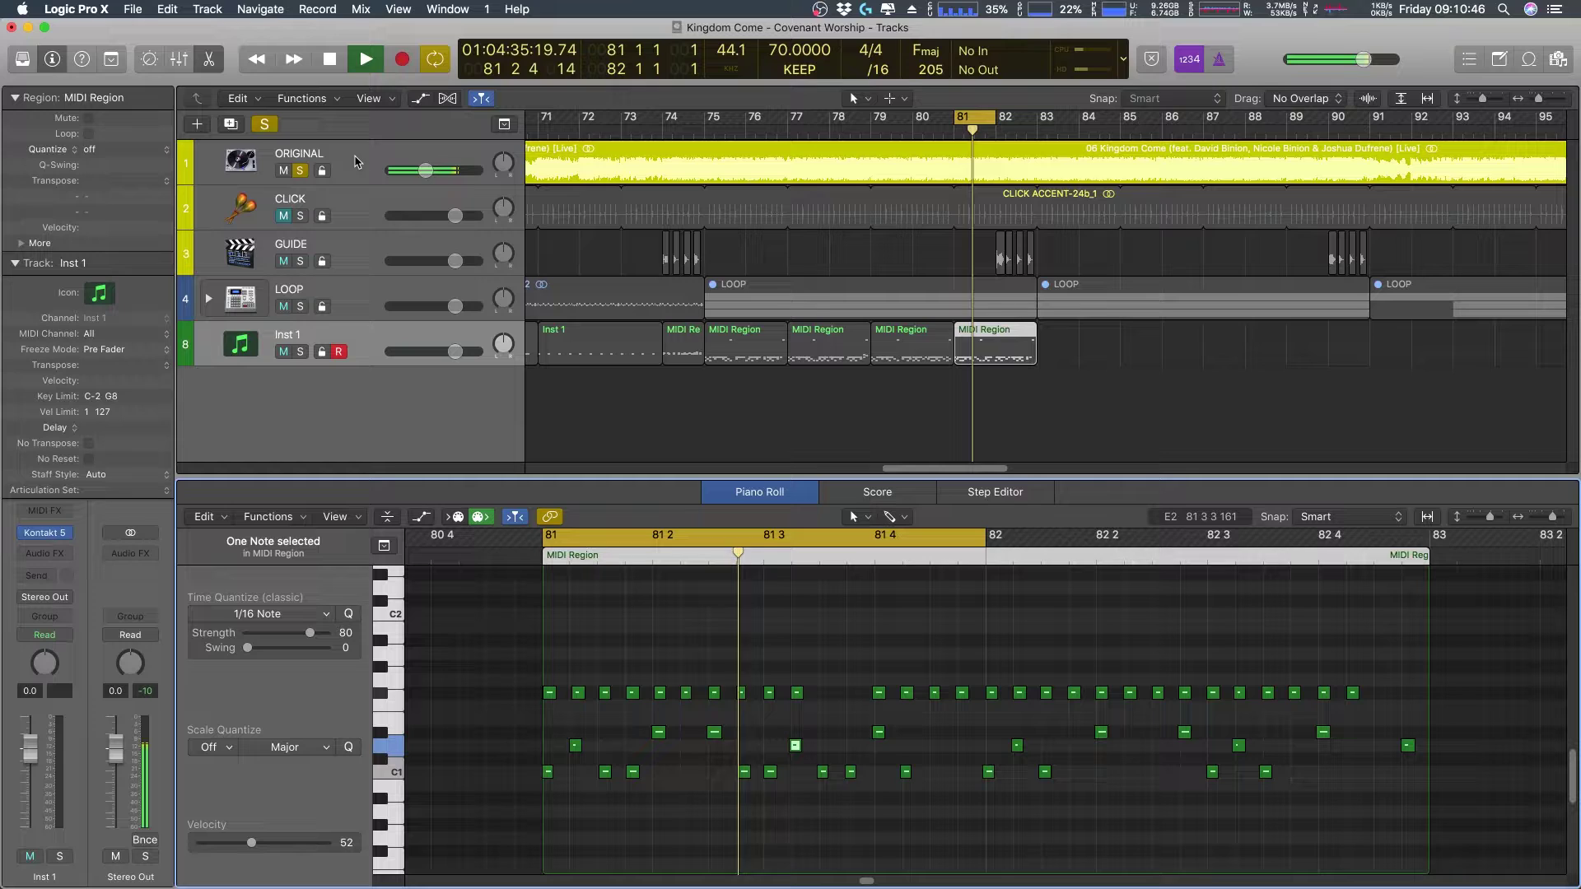
{"action": "left_click", "coordinate": [300, 171]}
{"action": "key", "text": "space"}
{"action": "left_click", "coordinate": [300, 351]}
{"action": "key", "text": "space"}
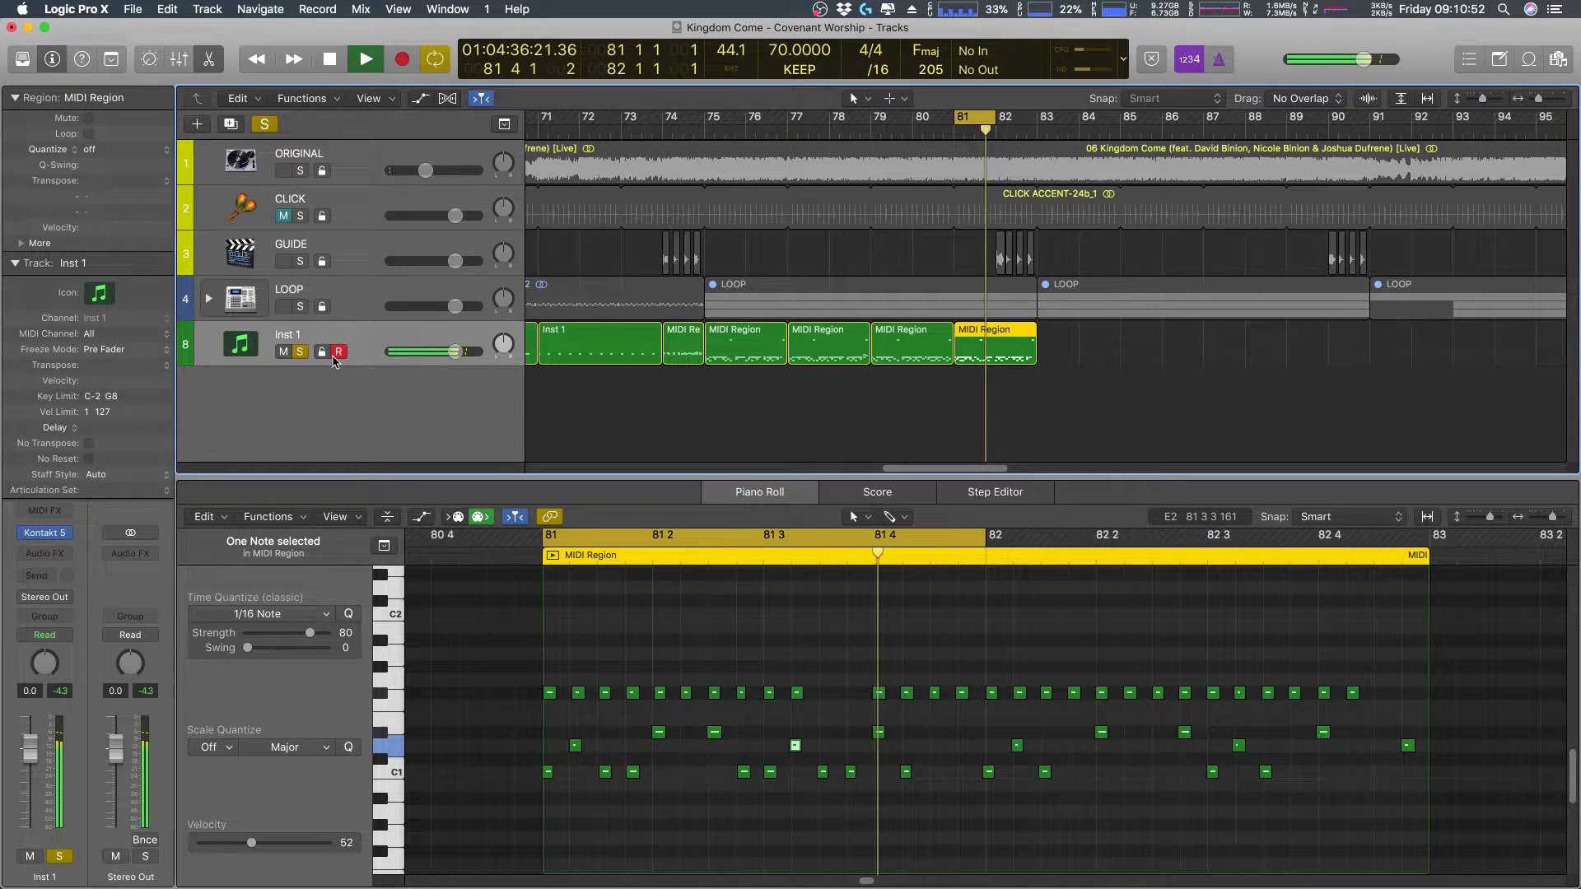
{"action": "key", "text": "space"}
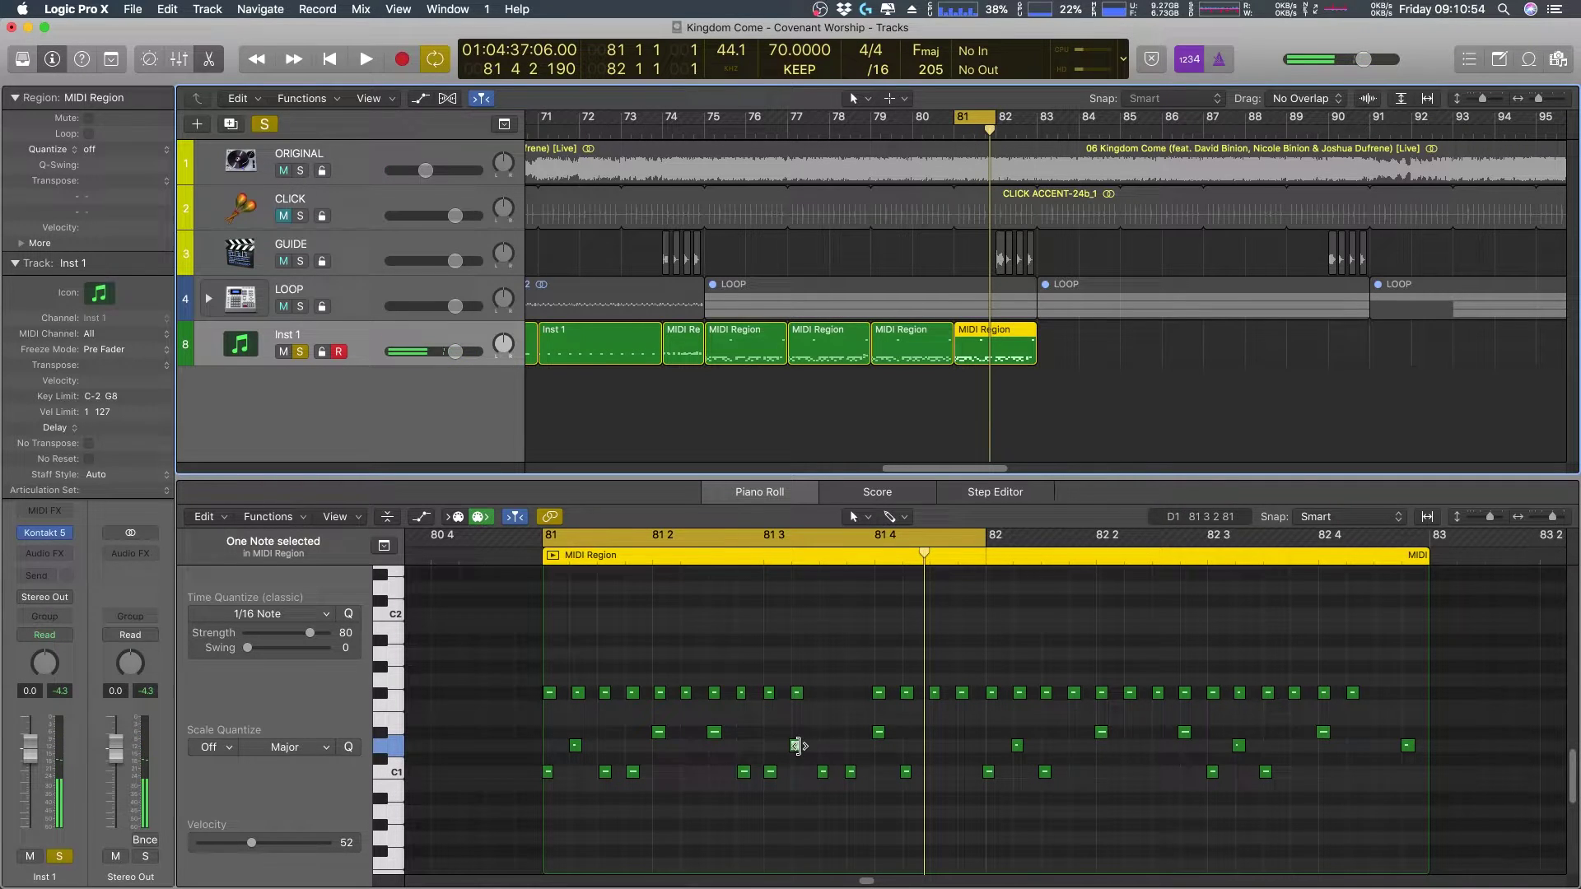
{"action": "left_click_drag", "start_coordinate": [797, 748], "coordinate": [796, 734]}
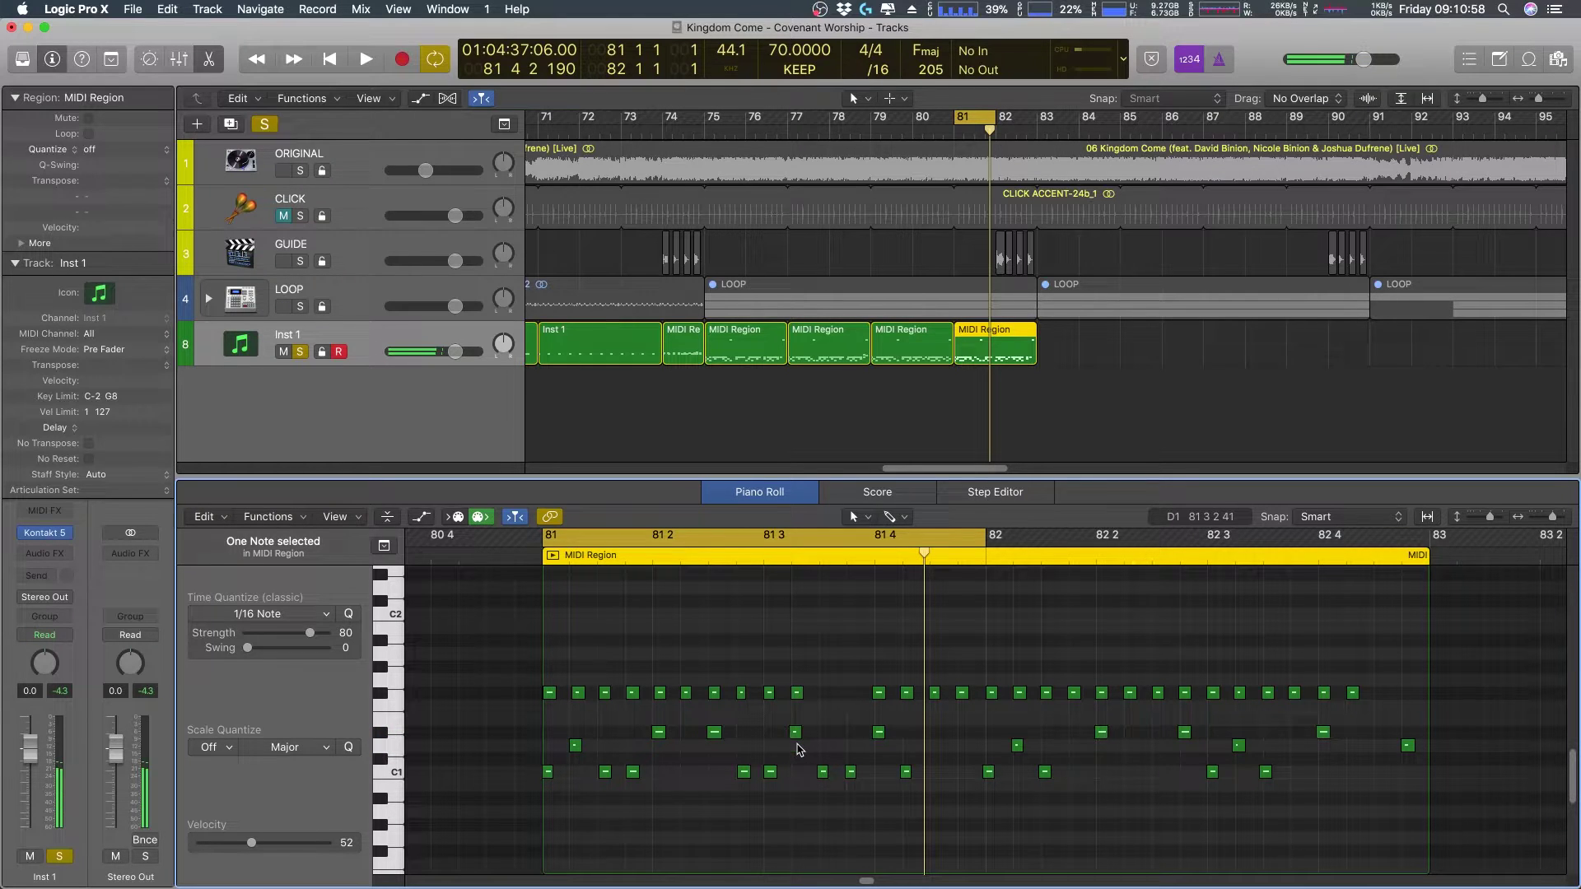
- Raise the quieter bar 81 snare note's velocity to 106 and play the bar
{"action": "key", "text": "space"}
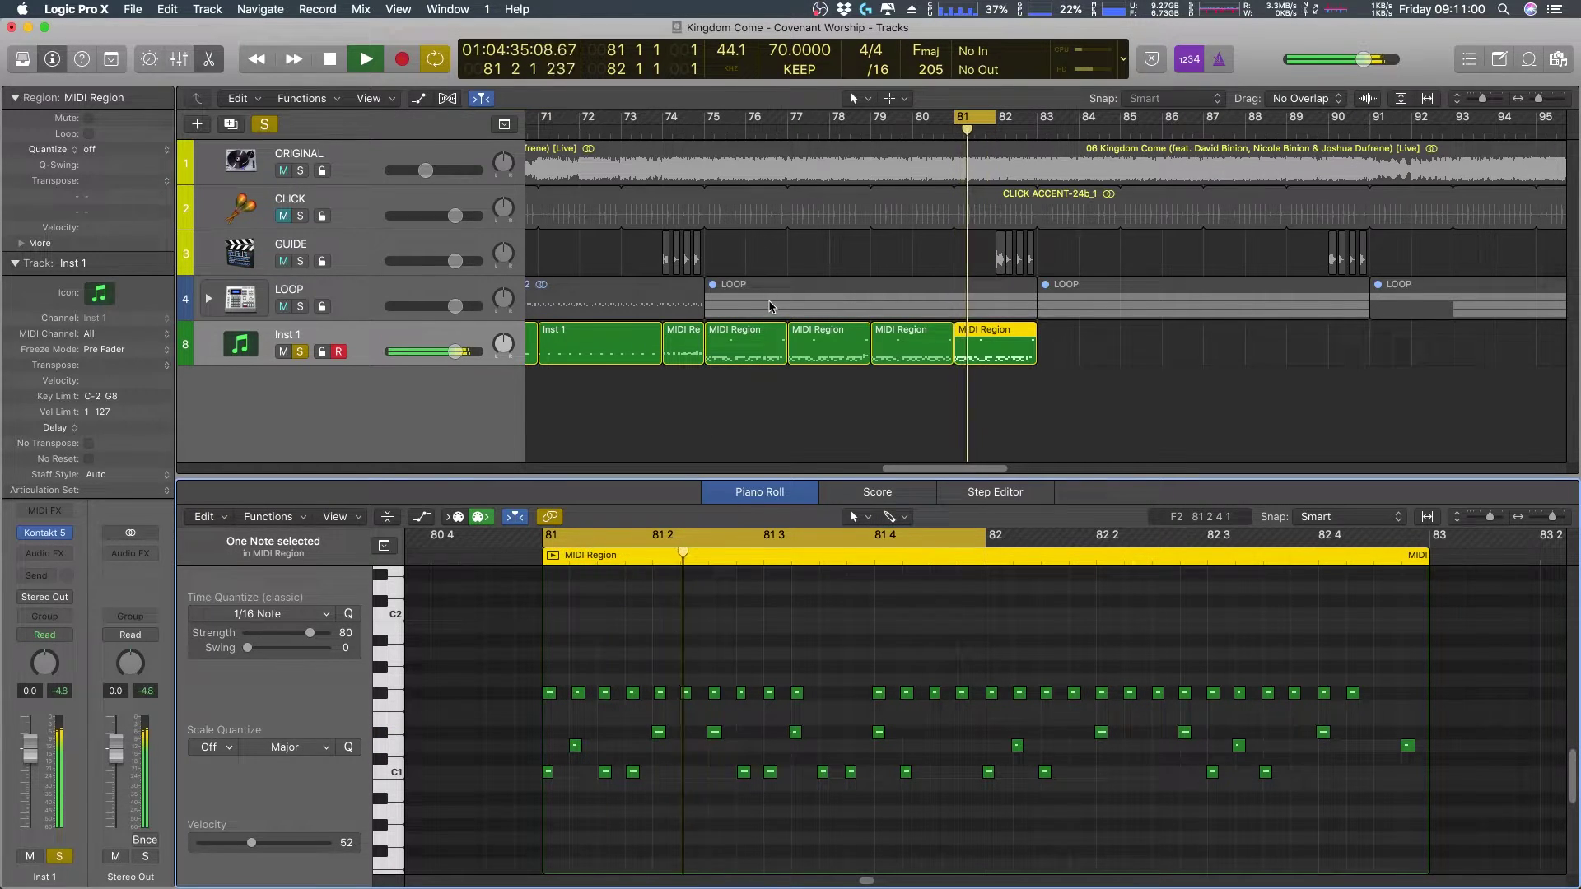
{"action": "key", "text": "space"}
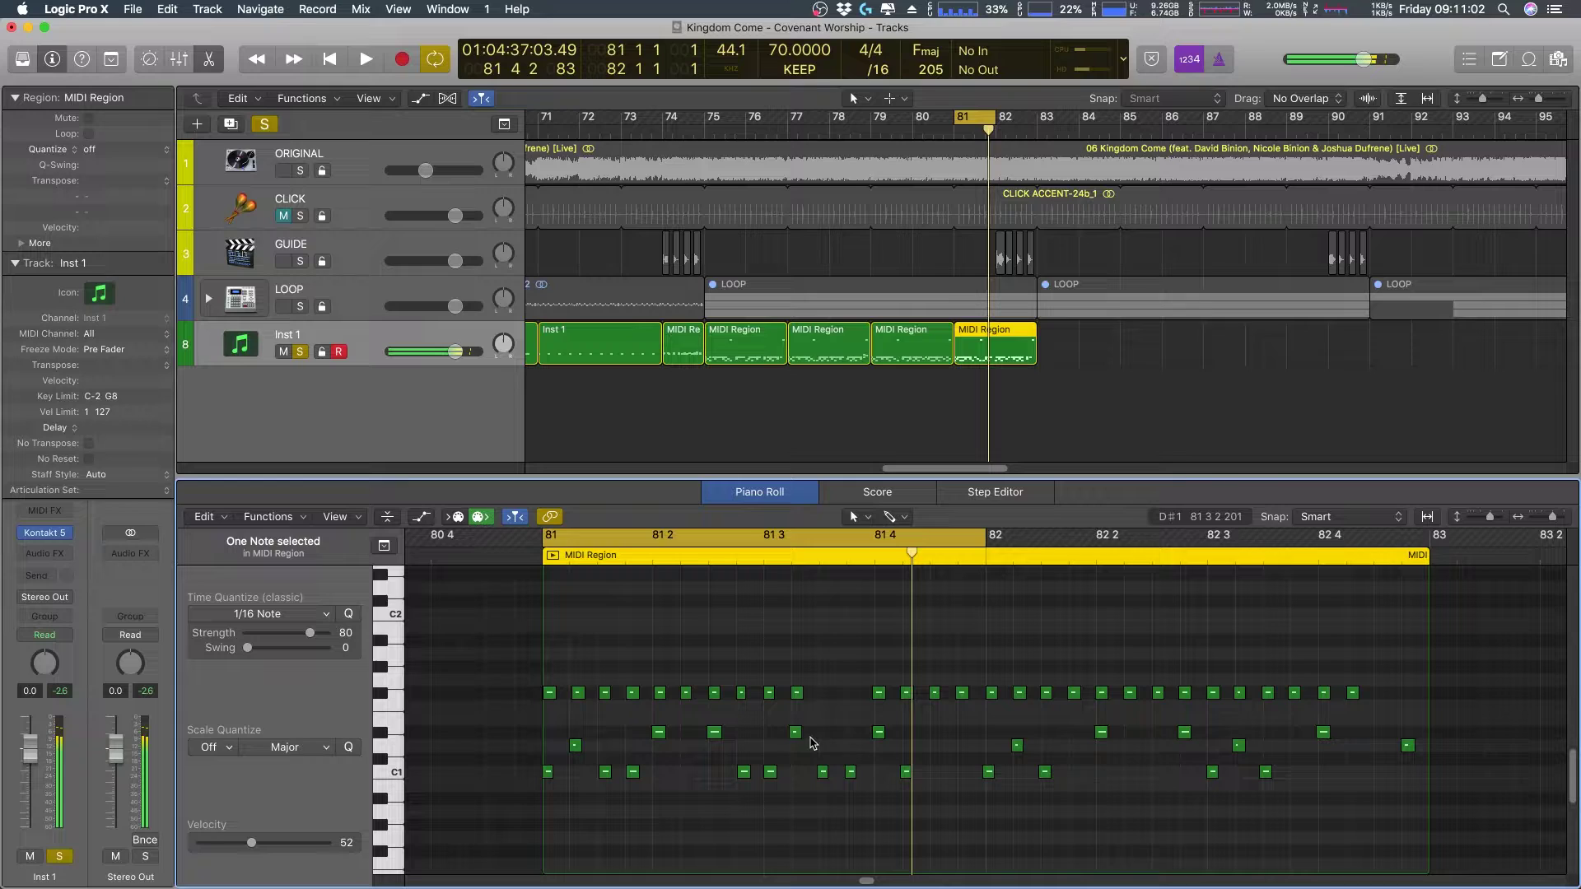
{"action": "left_click", "coordinate": [791, 733]}
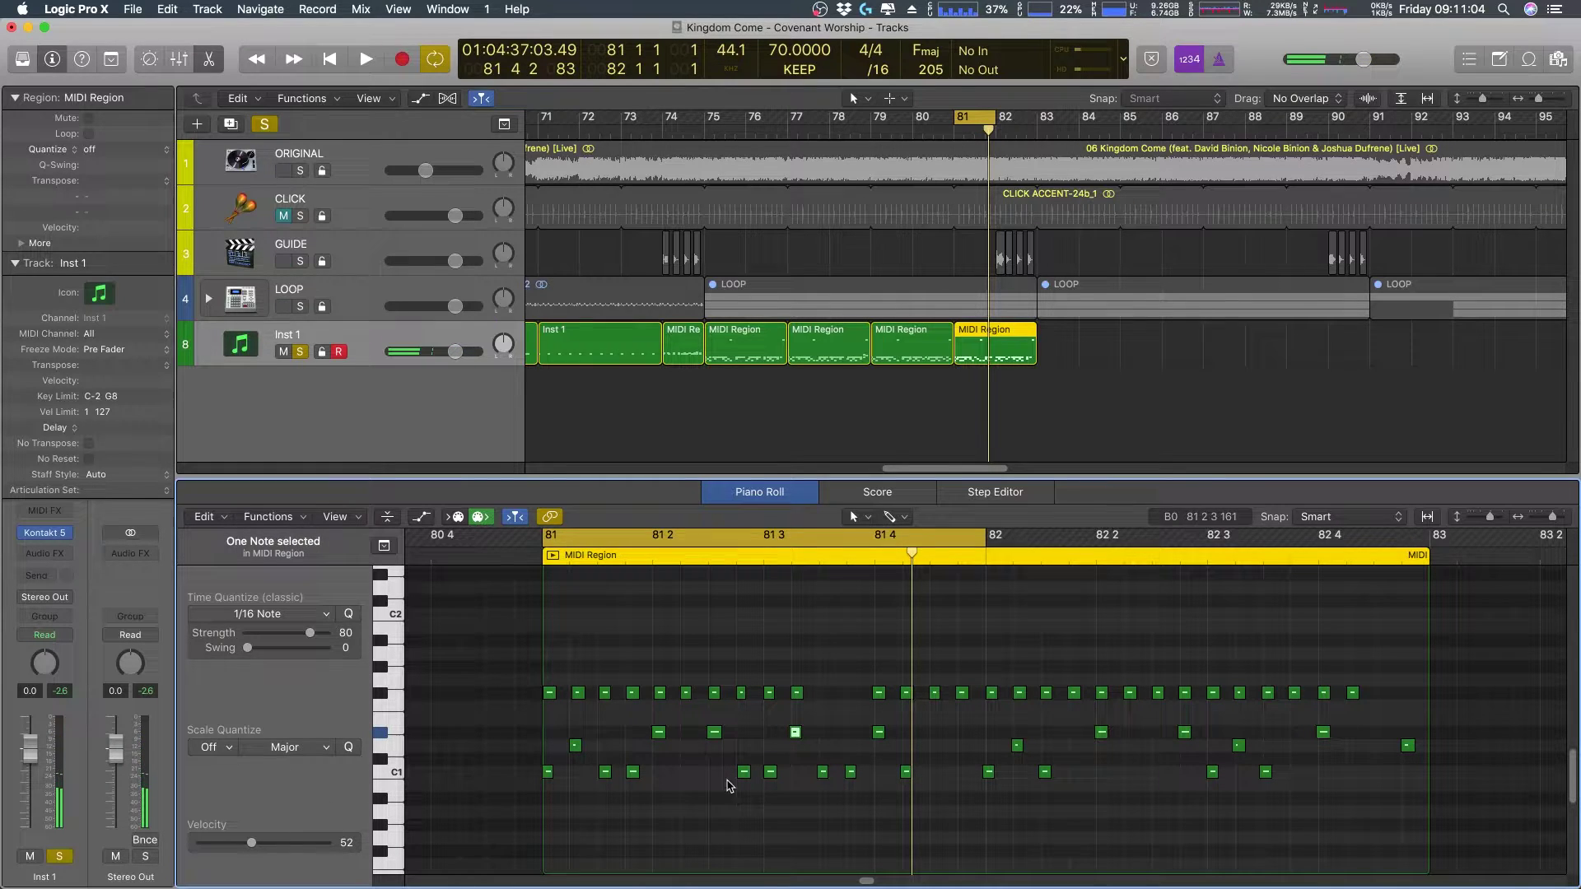
{"action": "left_click", "coordinate": [713, 733]}
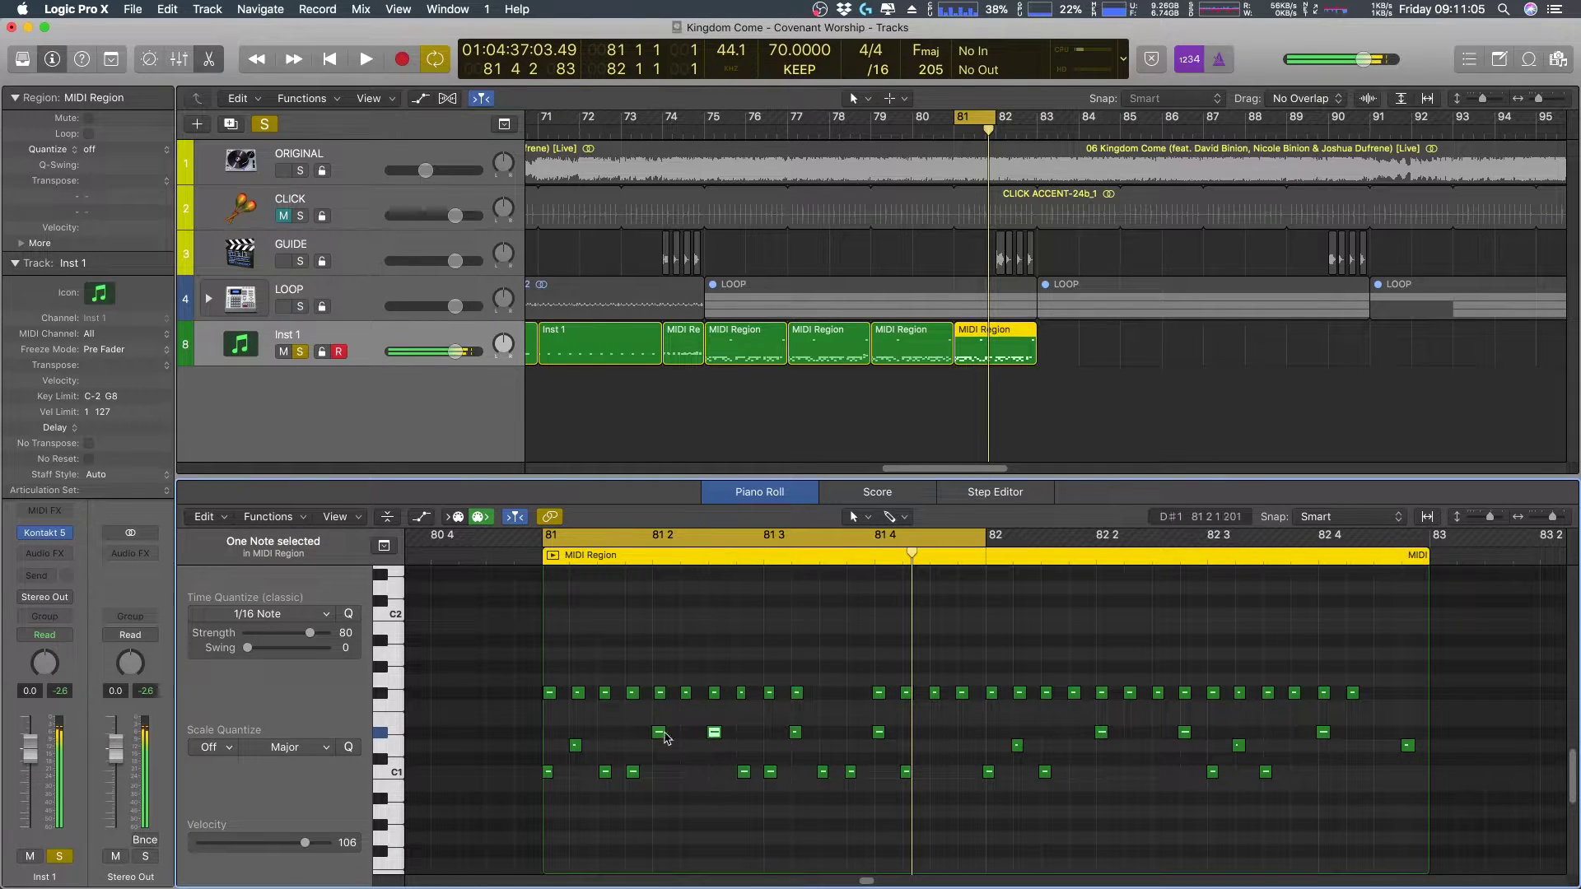
{"action": "left_click", "coordinate": [792, 732]}
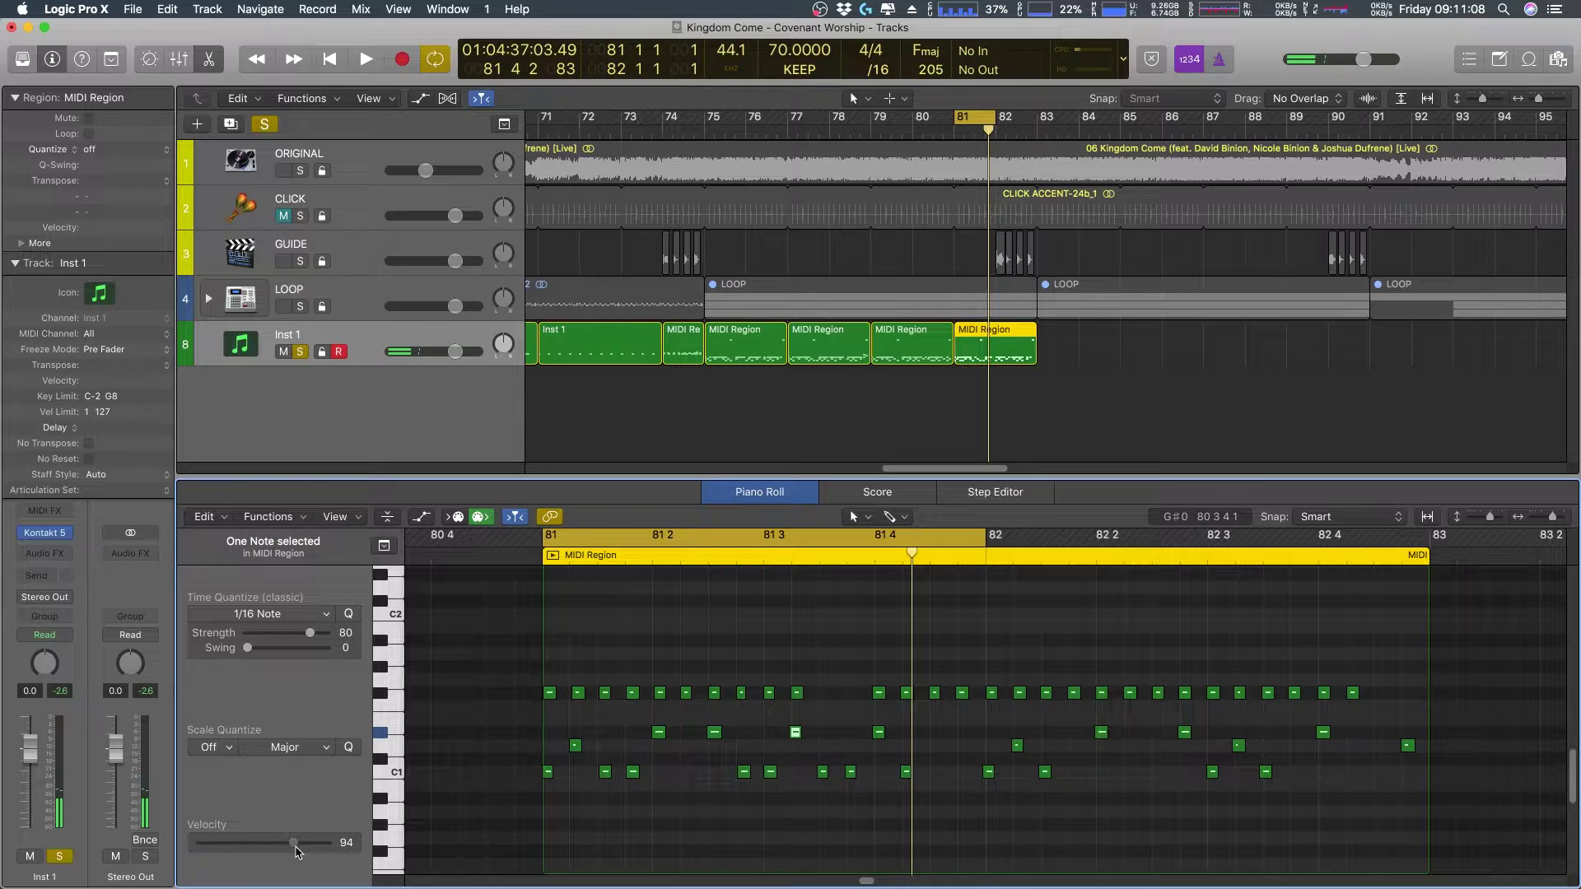
{"action": "left_click_drag", "start_coordinate": [295, 847], "coordinate": [300, 849]}
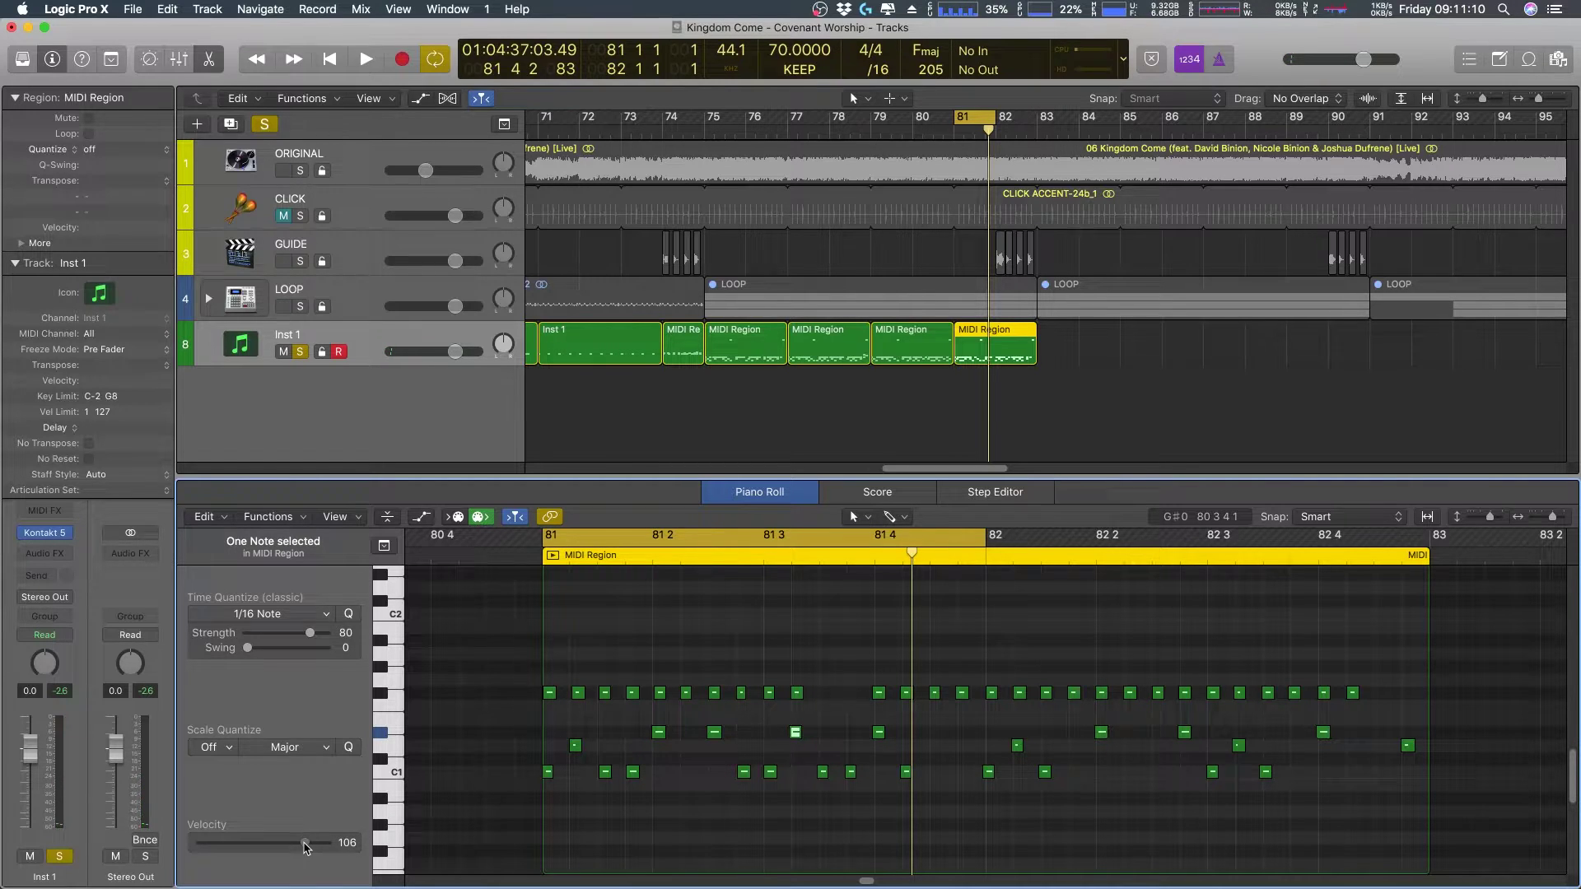
{"action": "key", "text": "space"}
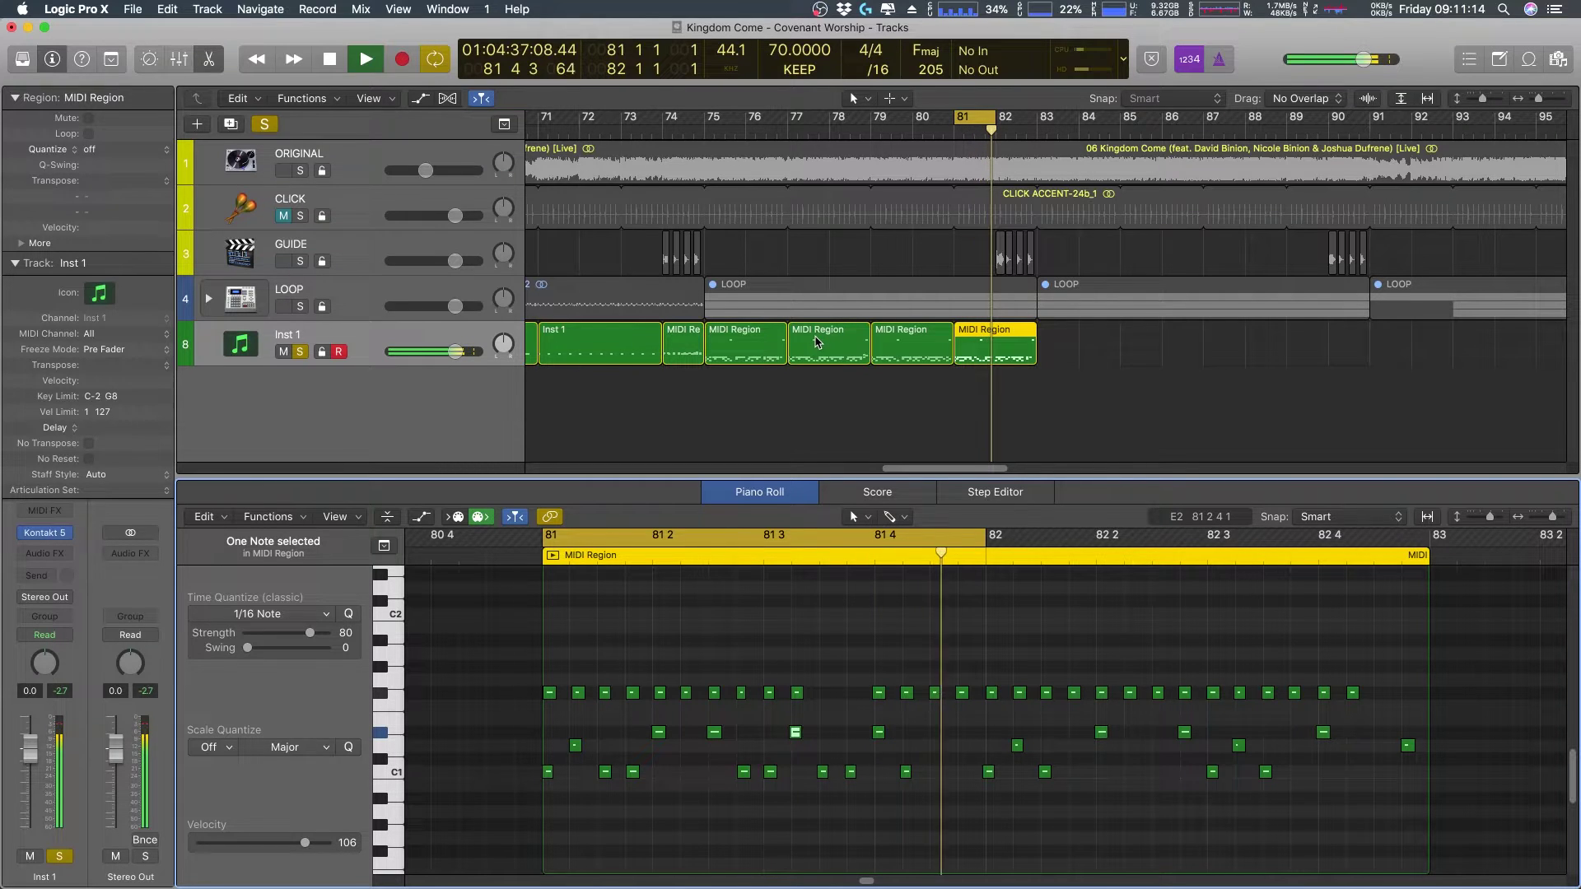
{"action": "key", "text": "space"}
- Solo ORIGINAL, move the beat 4 C1 kick to 81 4 3, and move the playhead to bar 82
{"action": "left_click", "coordinate": [300, 171]}
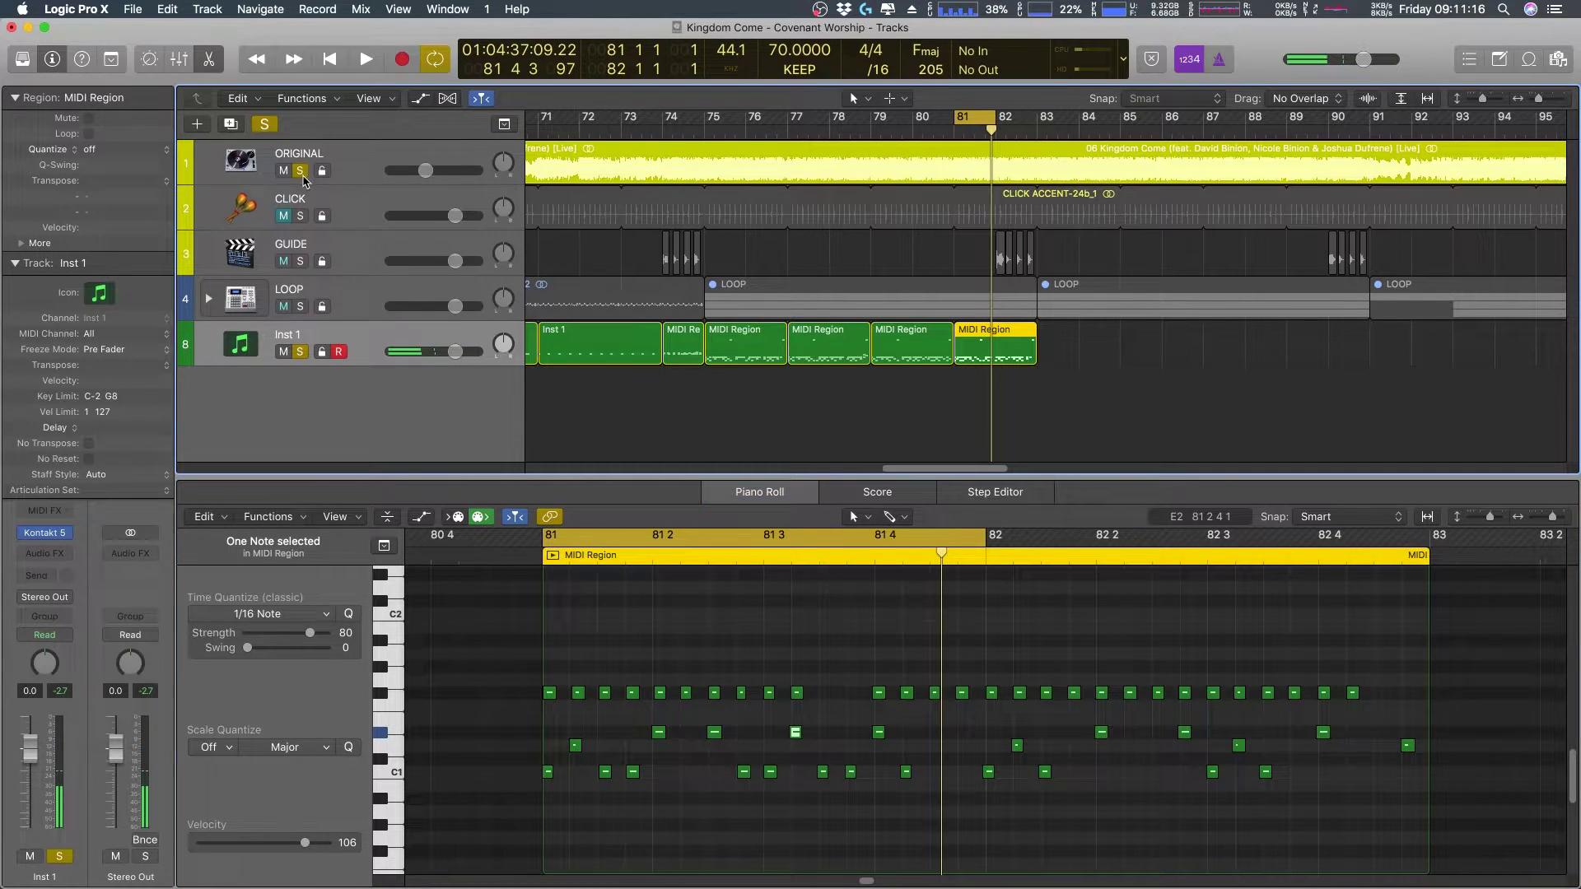
{"action": "key", "text": "space"}
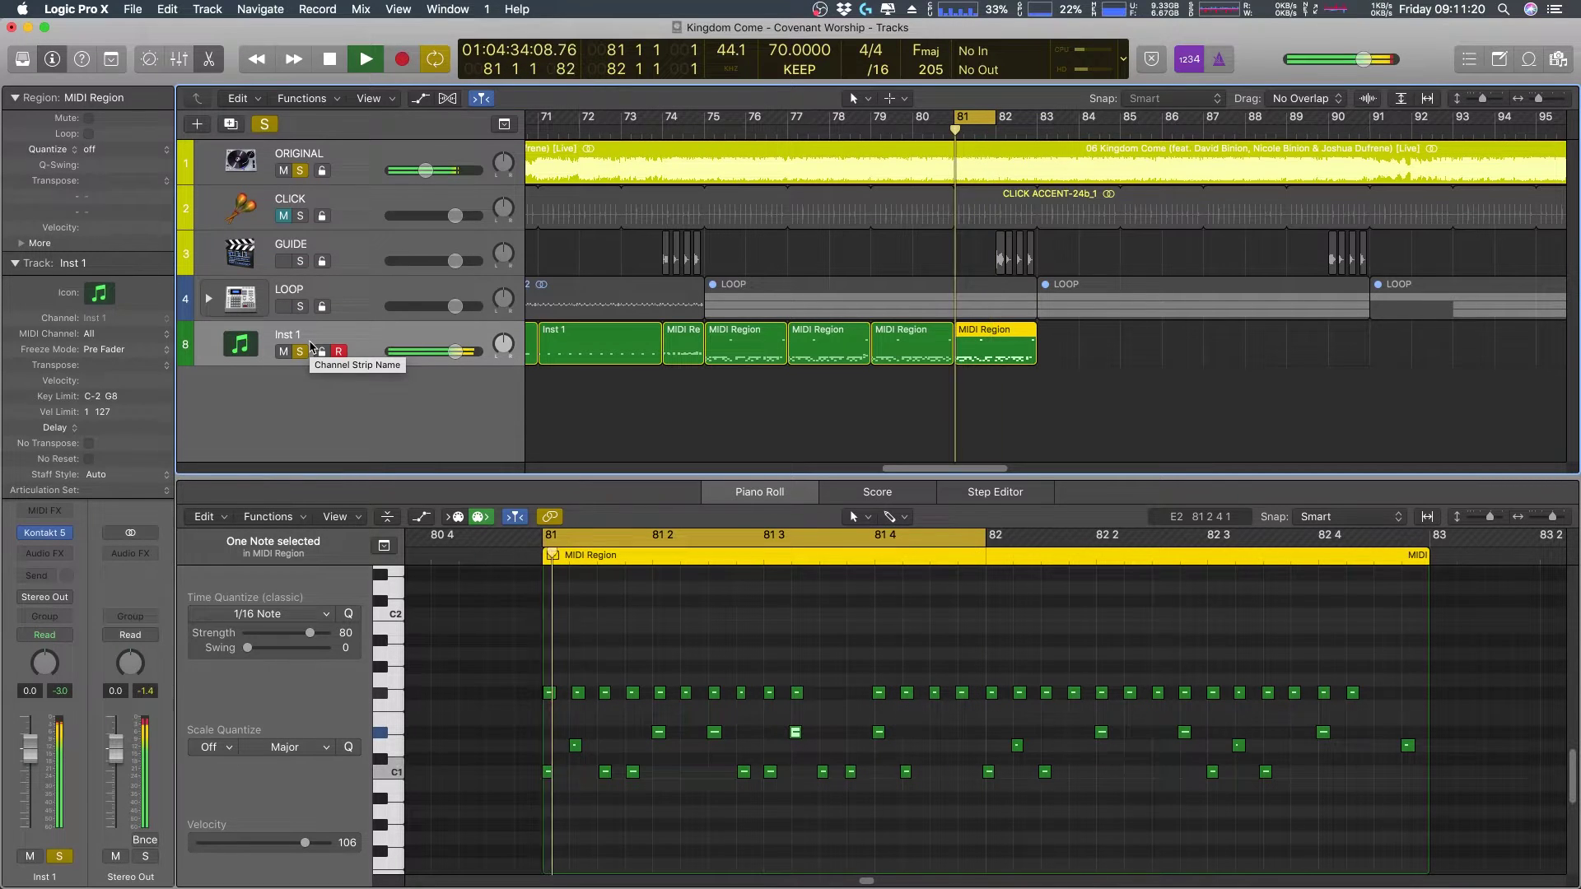
{"action": "key", "text": "space"}
{"action": "left_click_drag", "start_coordinate": [900, 760], "coordinate": [967, 776]}
{"action": "key", "text": "space"}
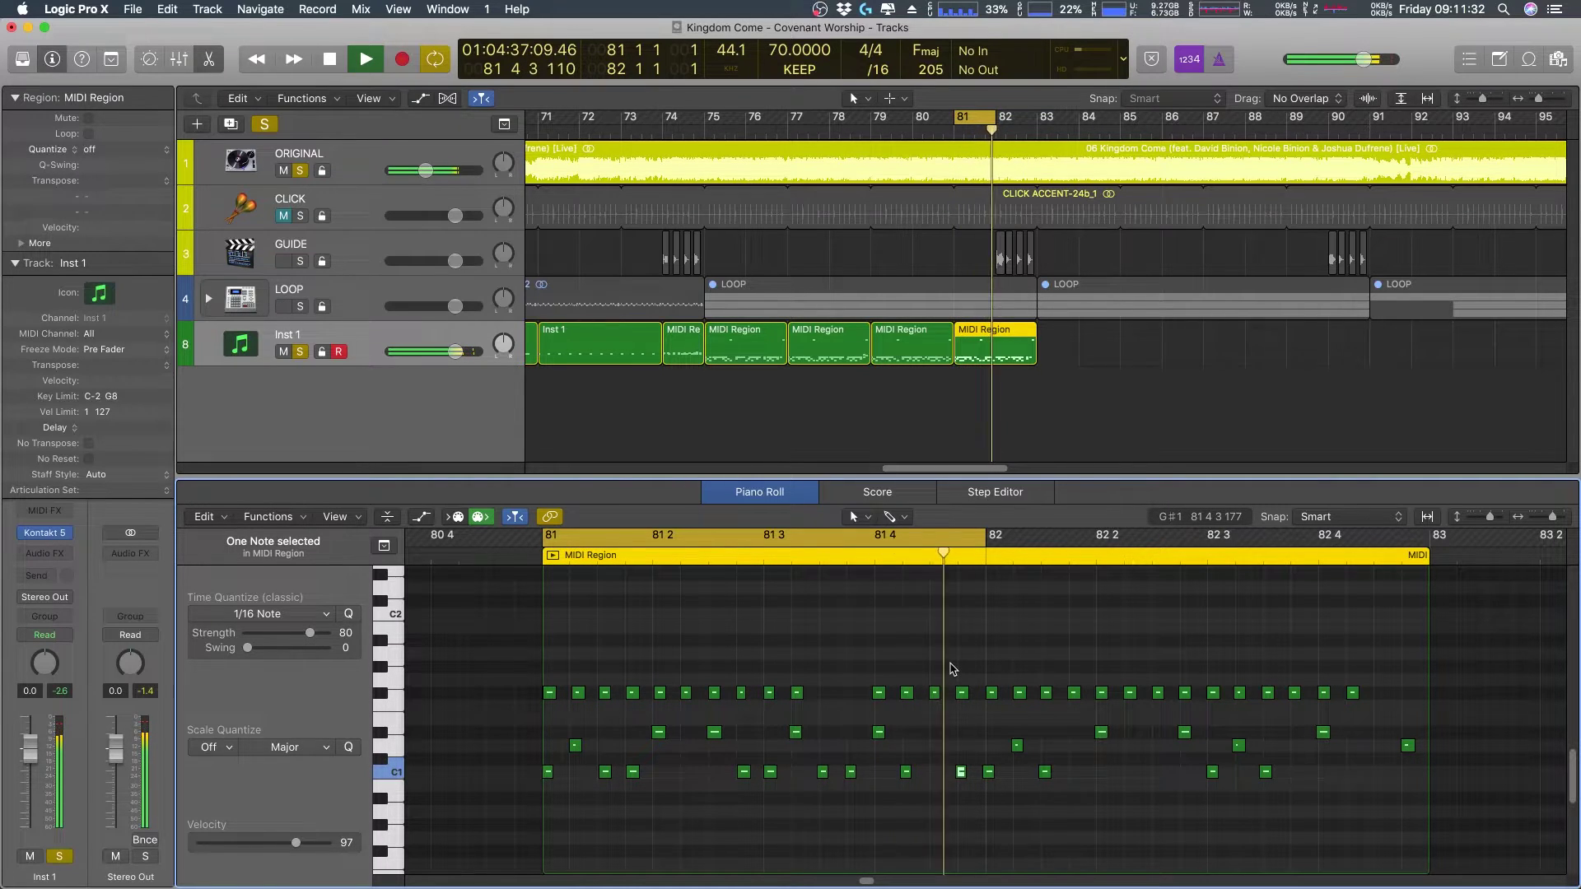
{"action": "key", "text": "space"}
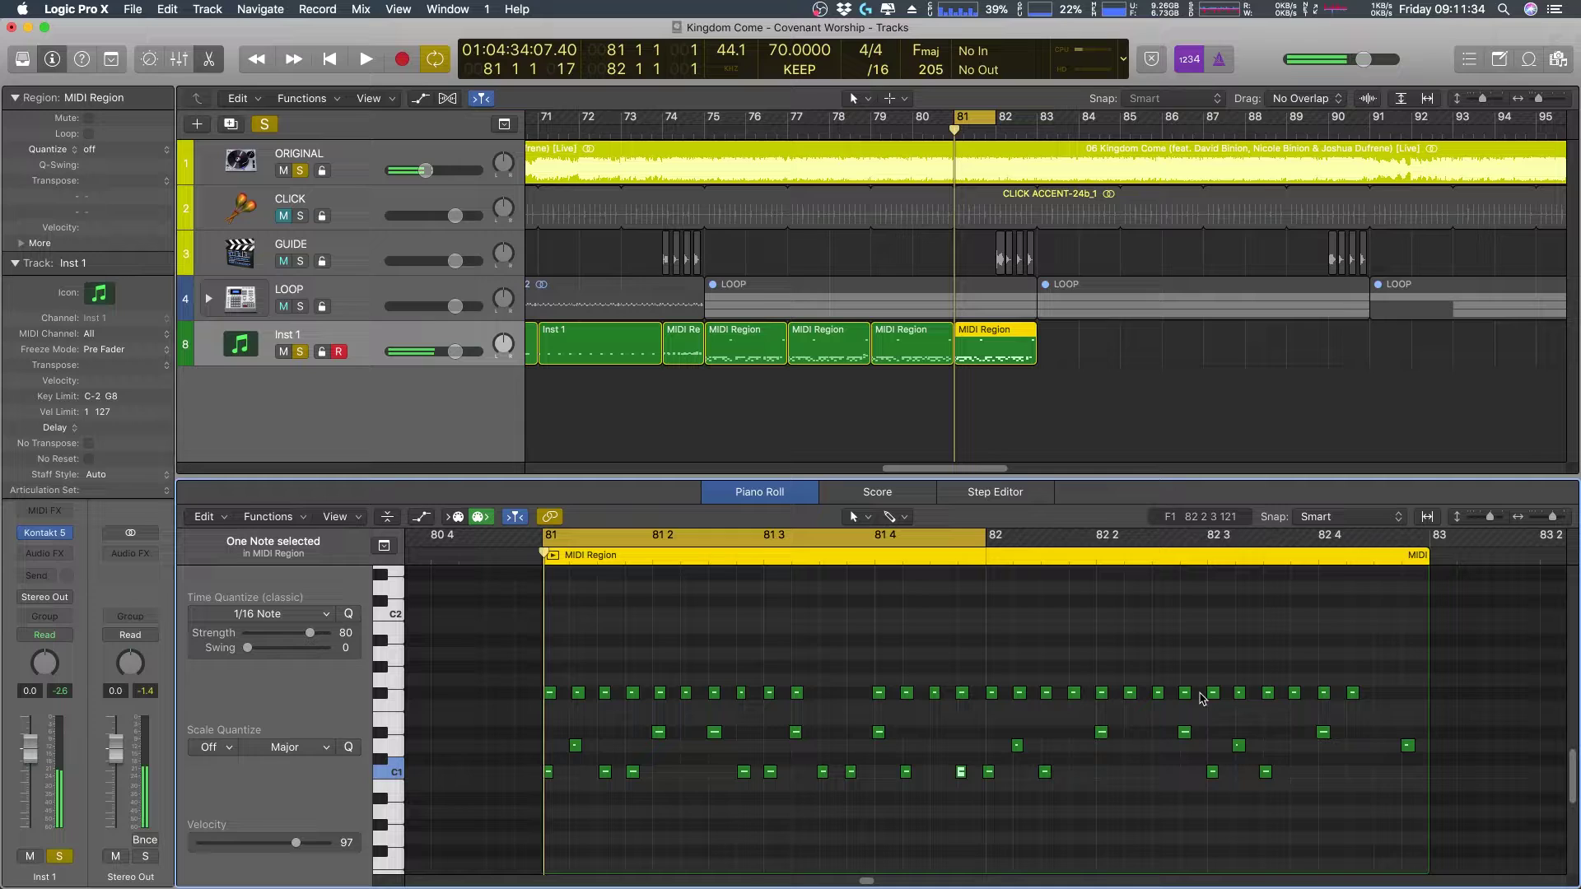
{"action": "left_click", "coordinate": [989, 783]}
{"action": "left_click", "coordinate": [988, 557]}
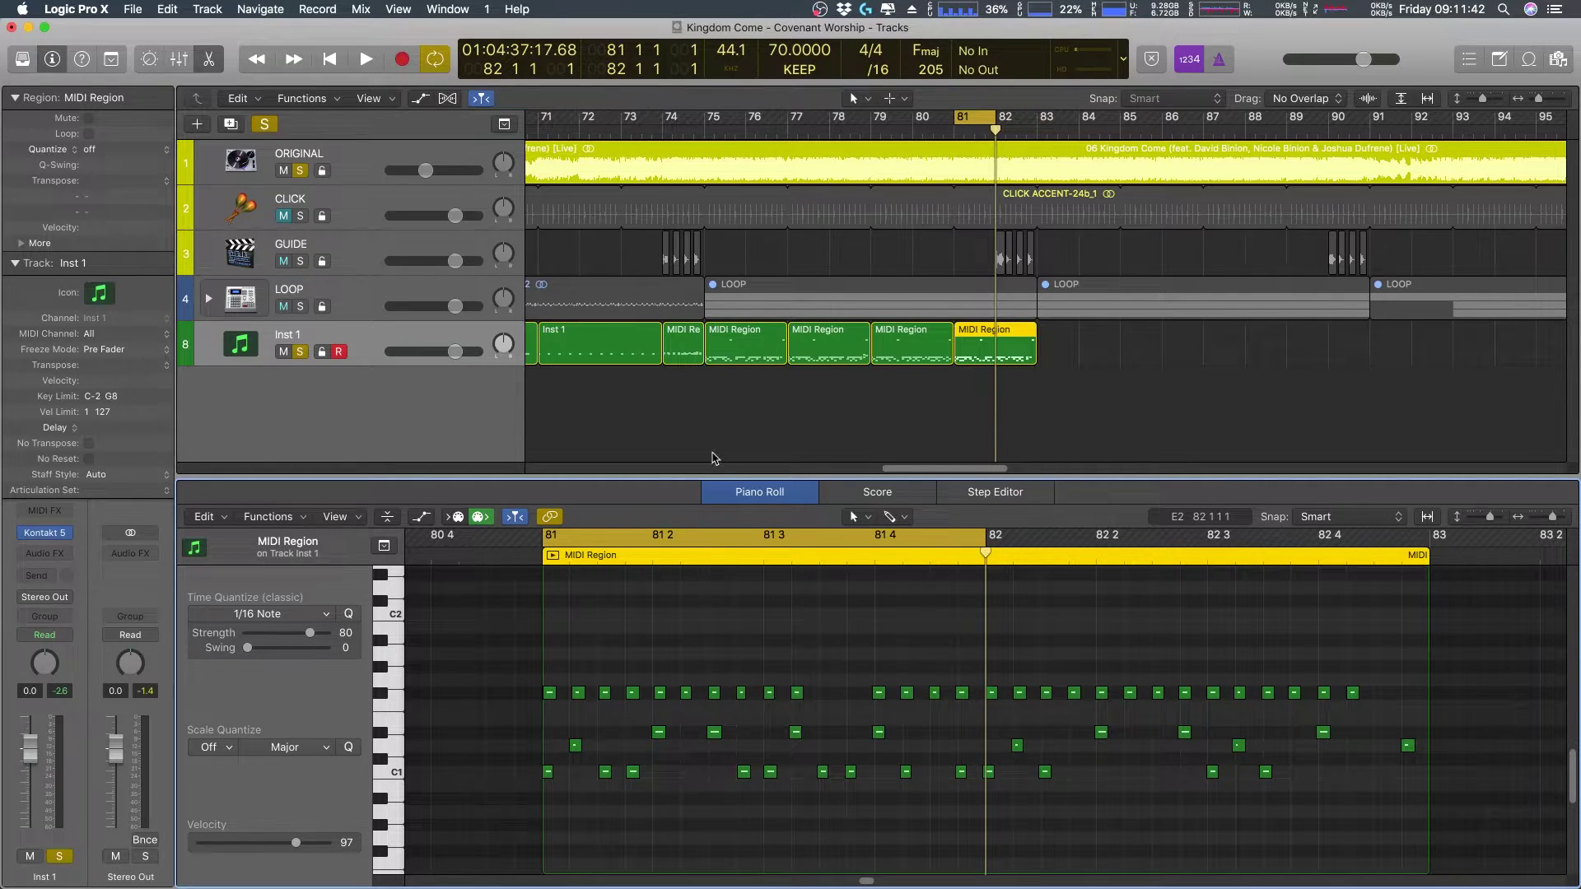
- Extend the cycle to end at bar 83 and play bar 82 with Inst 1 unsoloed
{"action": "mouse_move", "coordinate": [1005, 124]}
{"action": "left_mouse_down"}
{"action": "mouse_move", "coordinate": [1035, 121]}
{"action": "mouse_move", "coordinate": [980, 117]}
{"action": "mouse_move", "coordinate": [998, 117]}
{"action": "left_mouse_up"}
{"action": "key", "text": "space"}
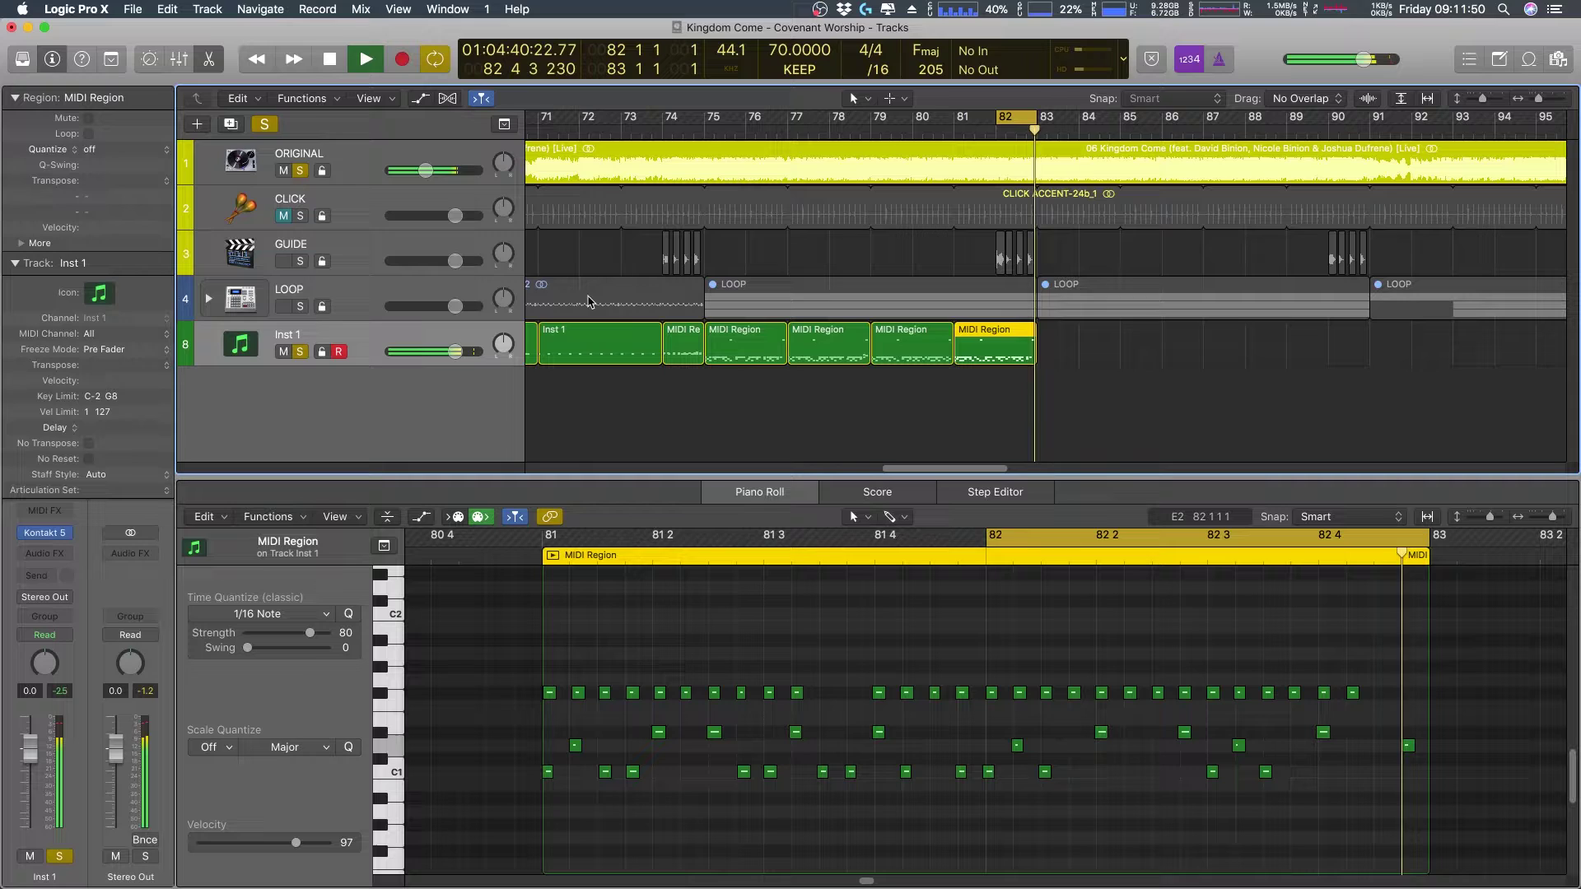
{"action": "key", "text": "space"}
{"action": "left_click", "coordinate": [301, 353]}
{"action": "key", "text": "space"}
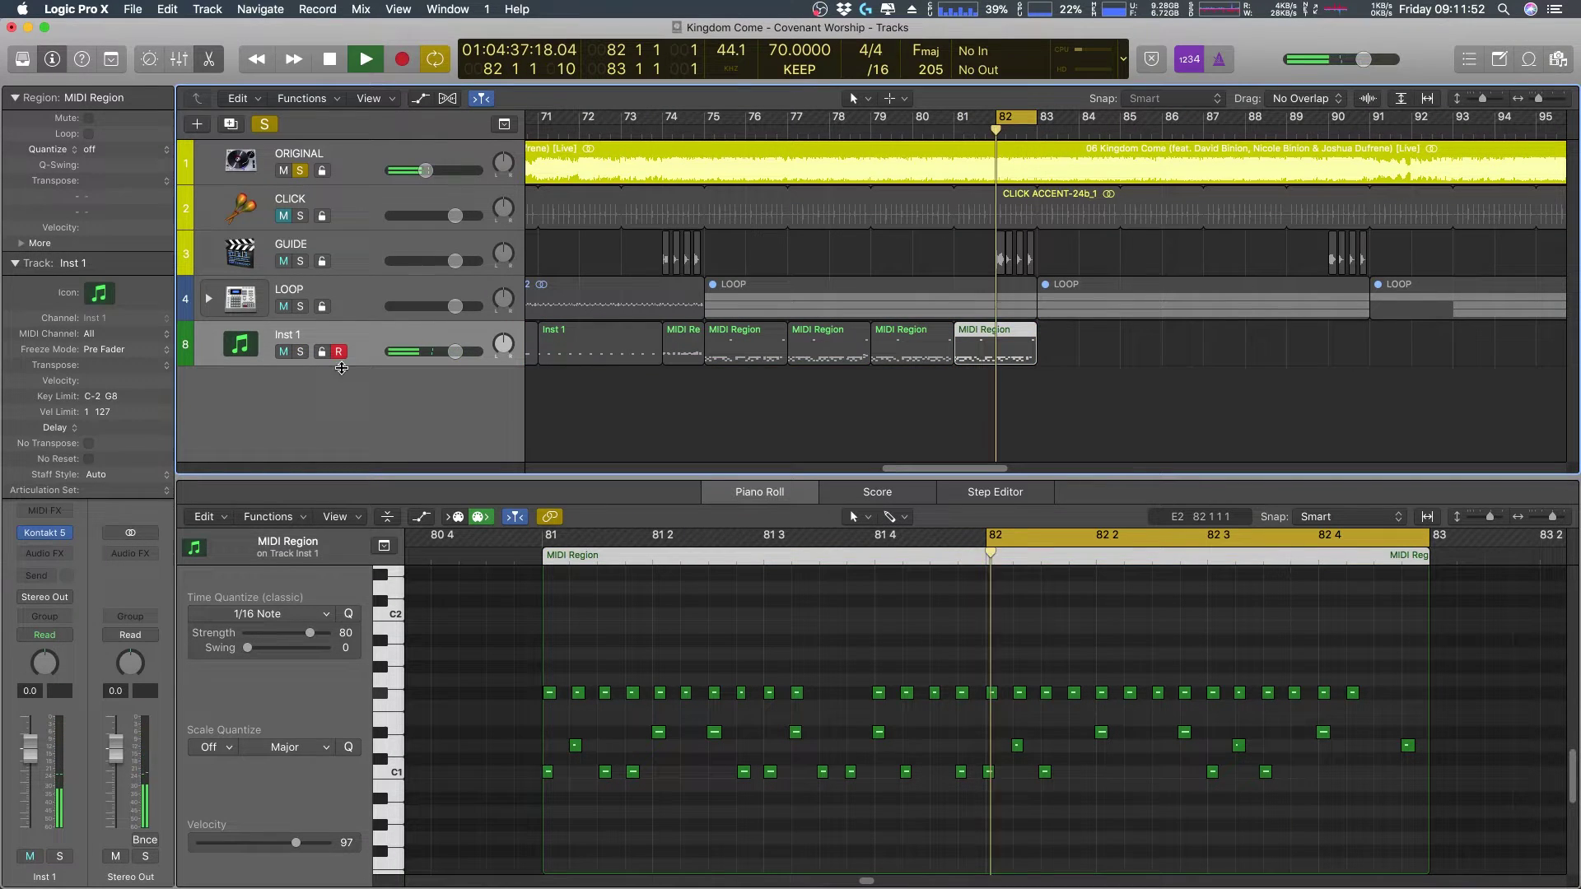
{"action": "key", "text": "space"}
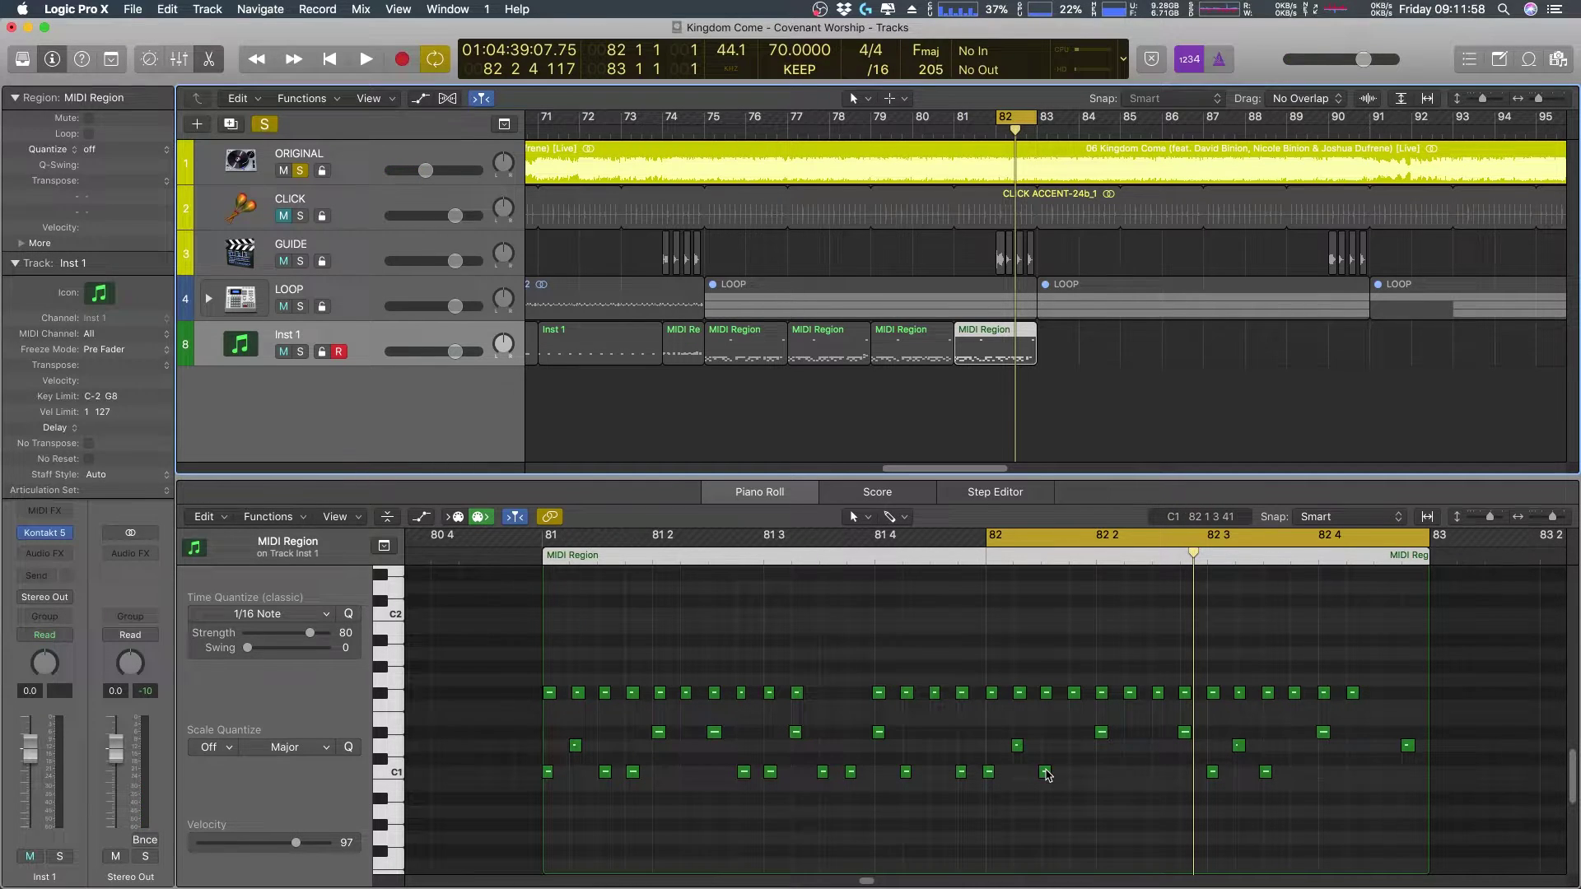
- Move a C1 kick later in bar 82 and set its quantize strength to 100
{"action": "left_click_drag", "start_coordinate": [1047, 774], "coordinate": [1077, 779]}
{"action": "right_click", "coordinate": [1077, 779]}
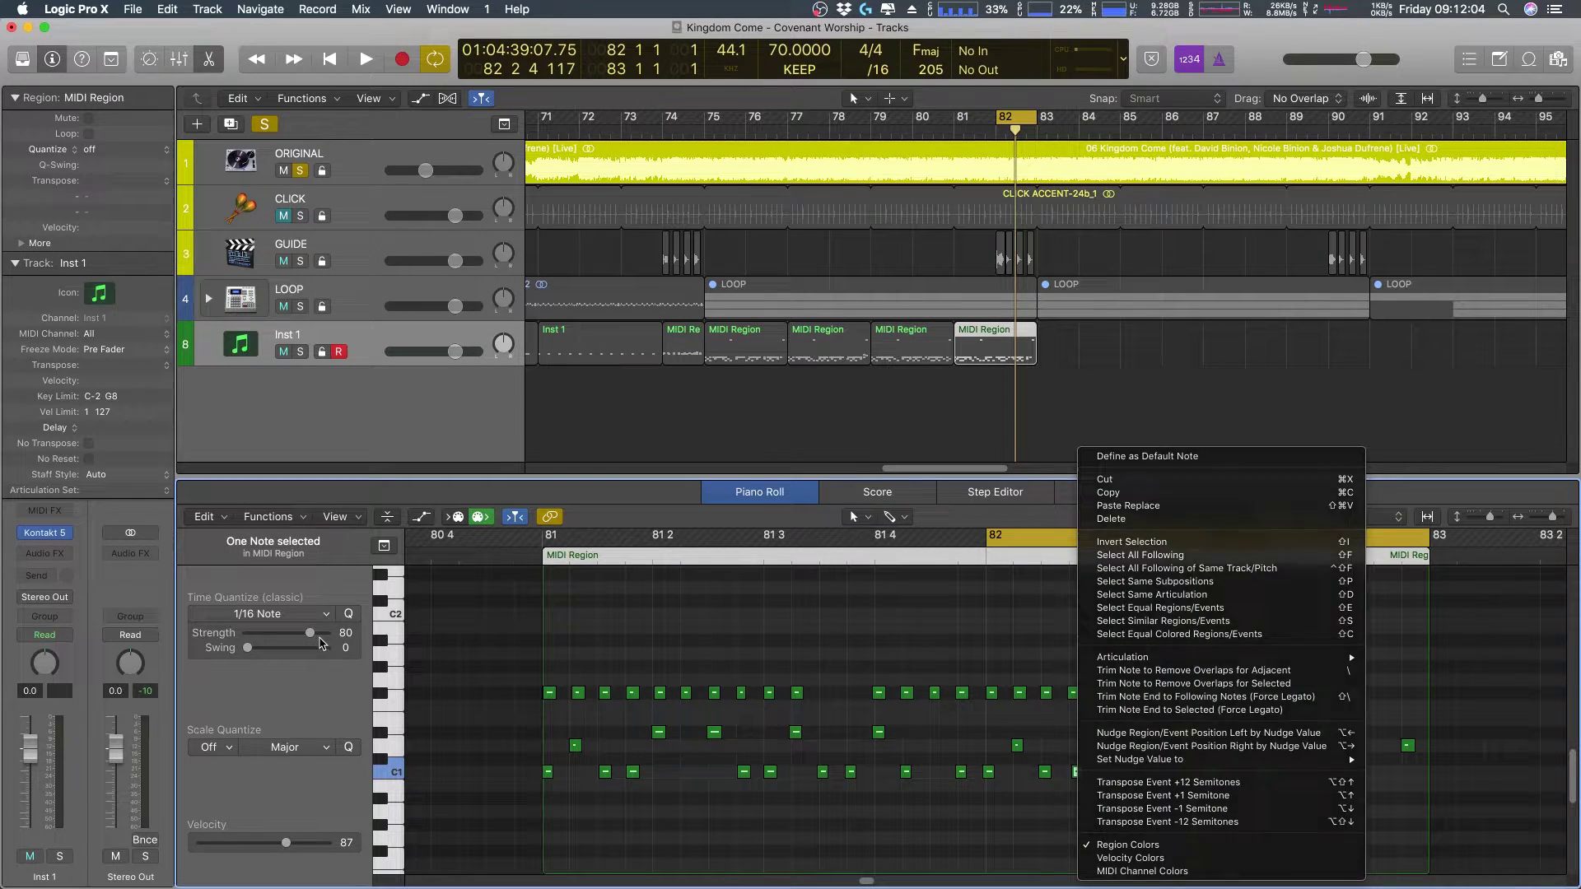
{"action": "left_click_drag", "start_coordinate": [334, 646], "coordinate": [351, 629]}
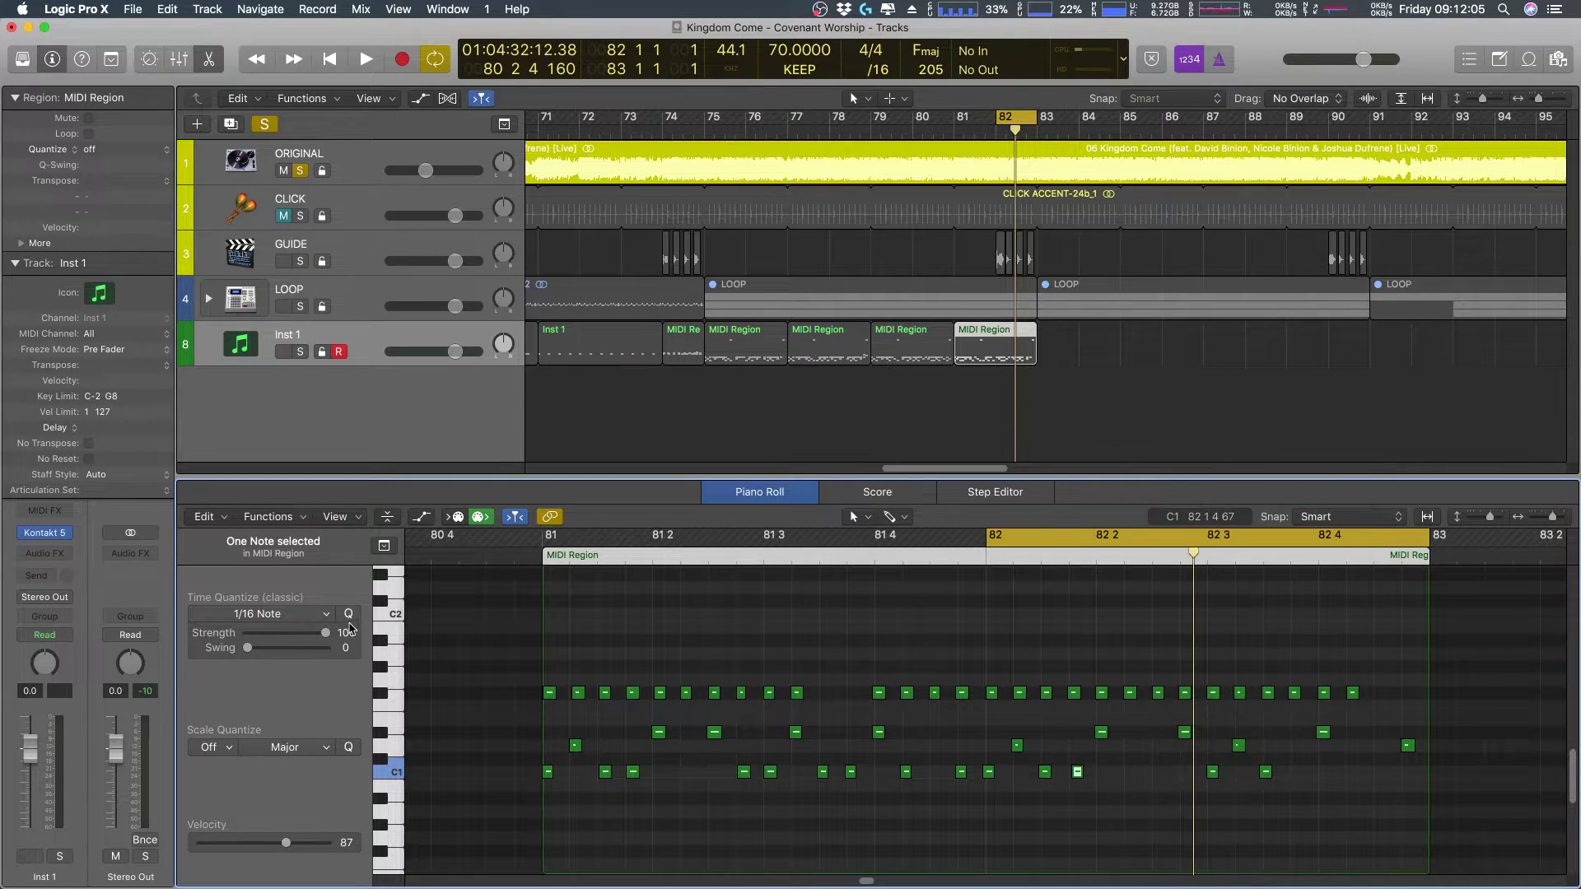
{"action": "left_click", "coordinate": [1077, 777]}
{"action": "left_click", "coordinate": [1127, 767]}
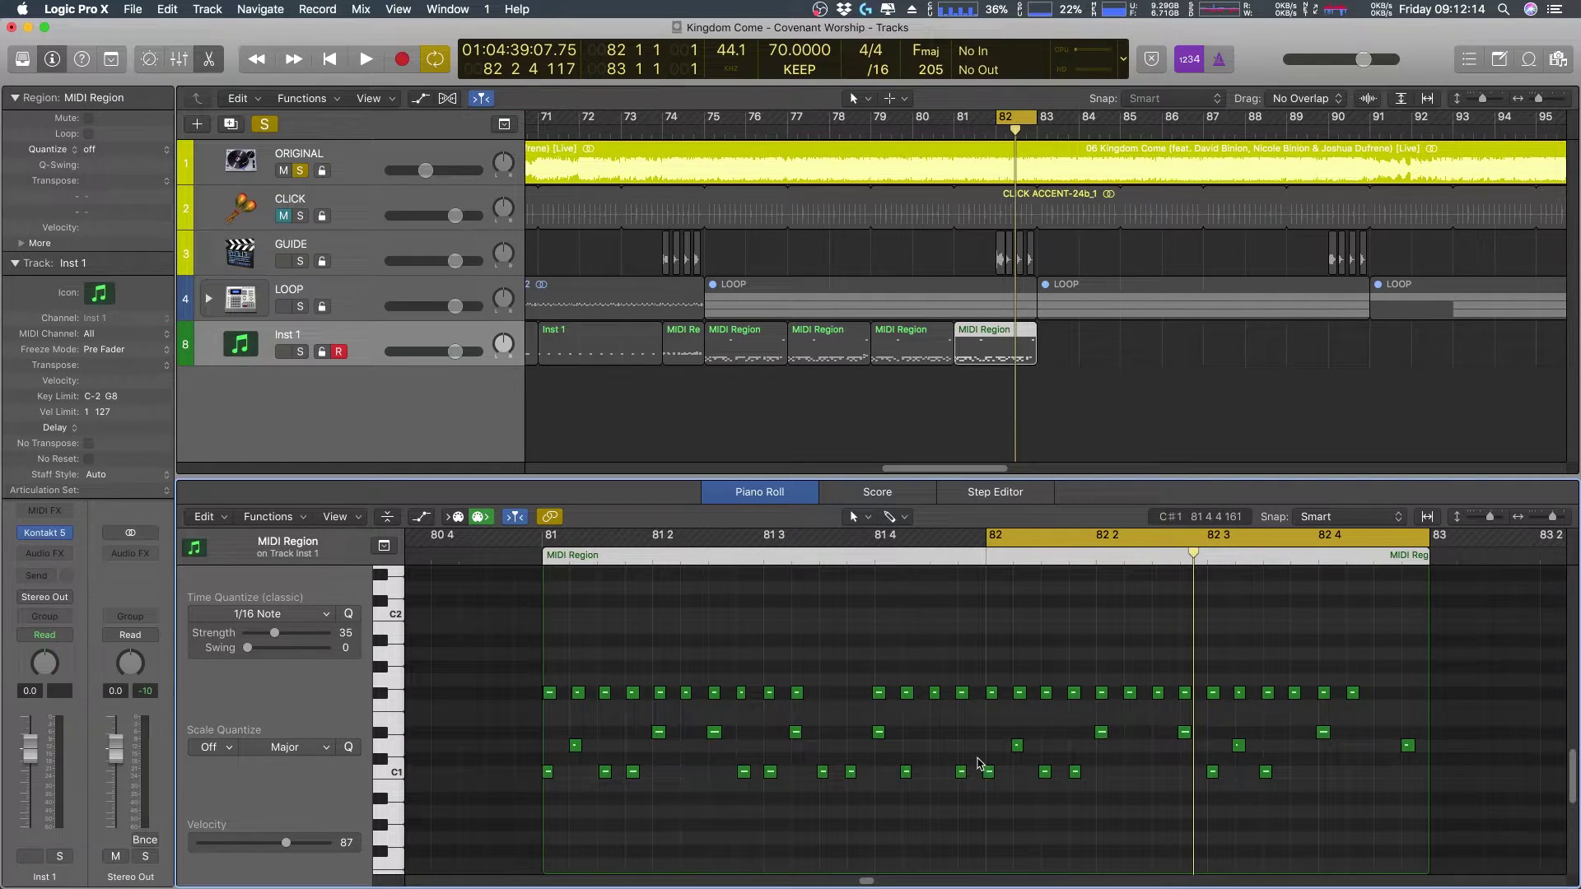
- Move the D#1 snare note earlier to 82 2 2 and audition it
{"action": "left_click", "coordinate": [1019, 746]}
{"action": "key", "text": "shift+space"}
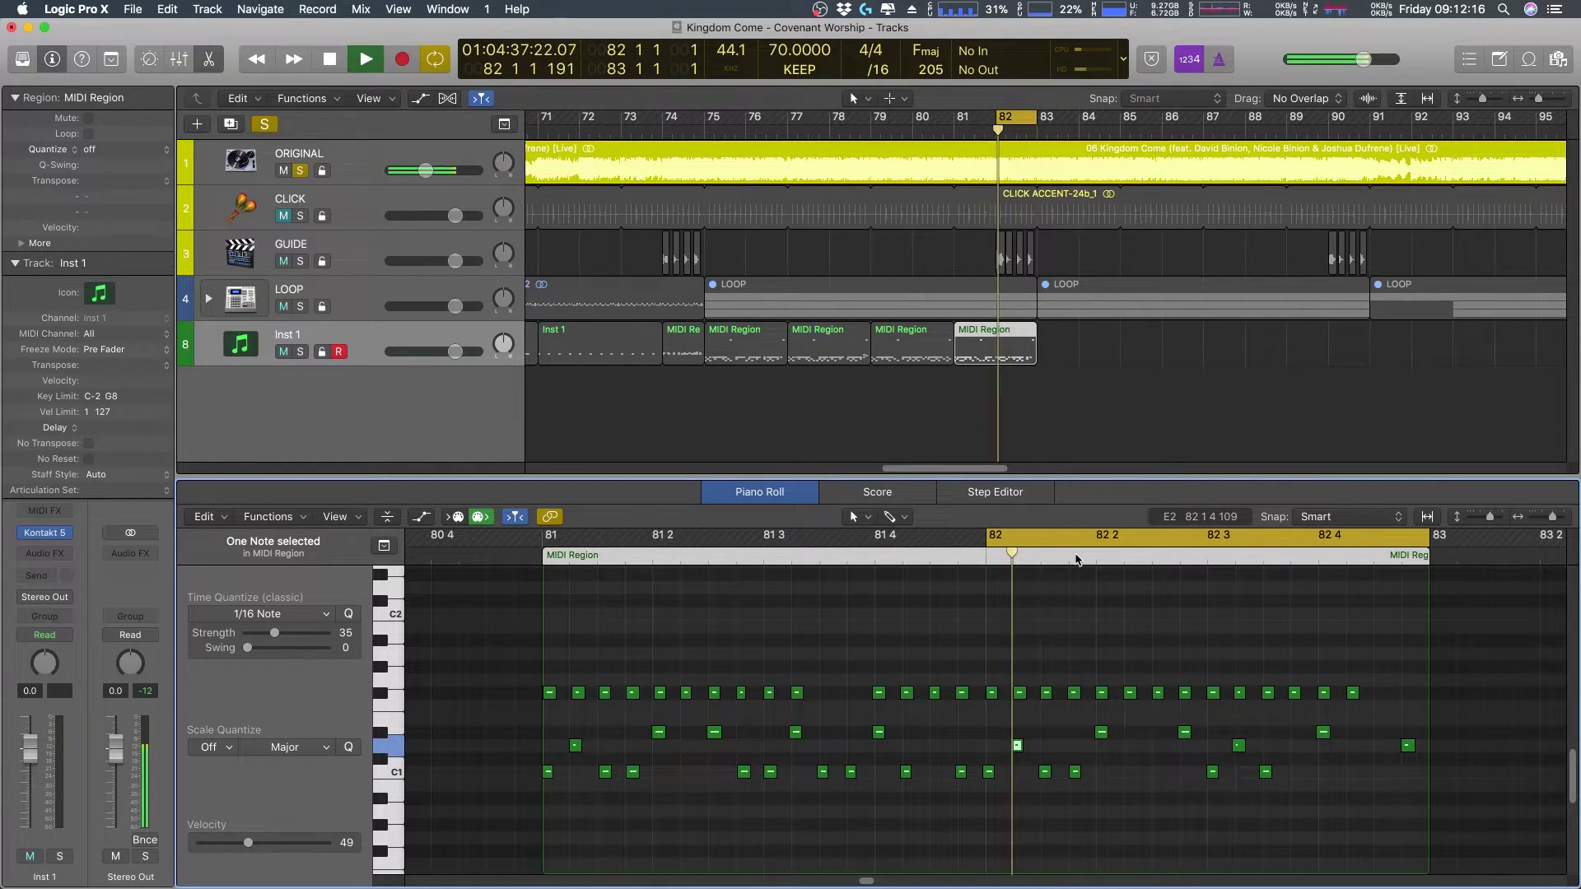
{"action": "key", "text": "space"}
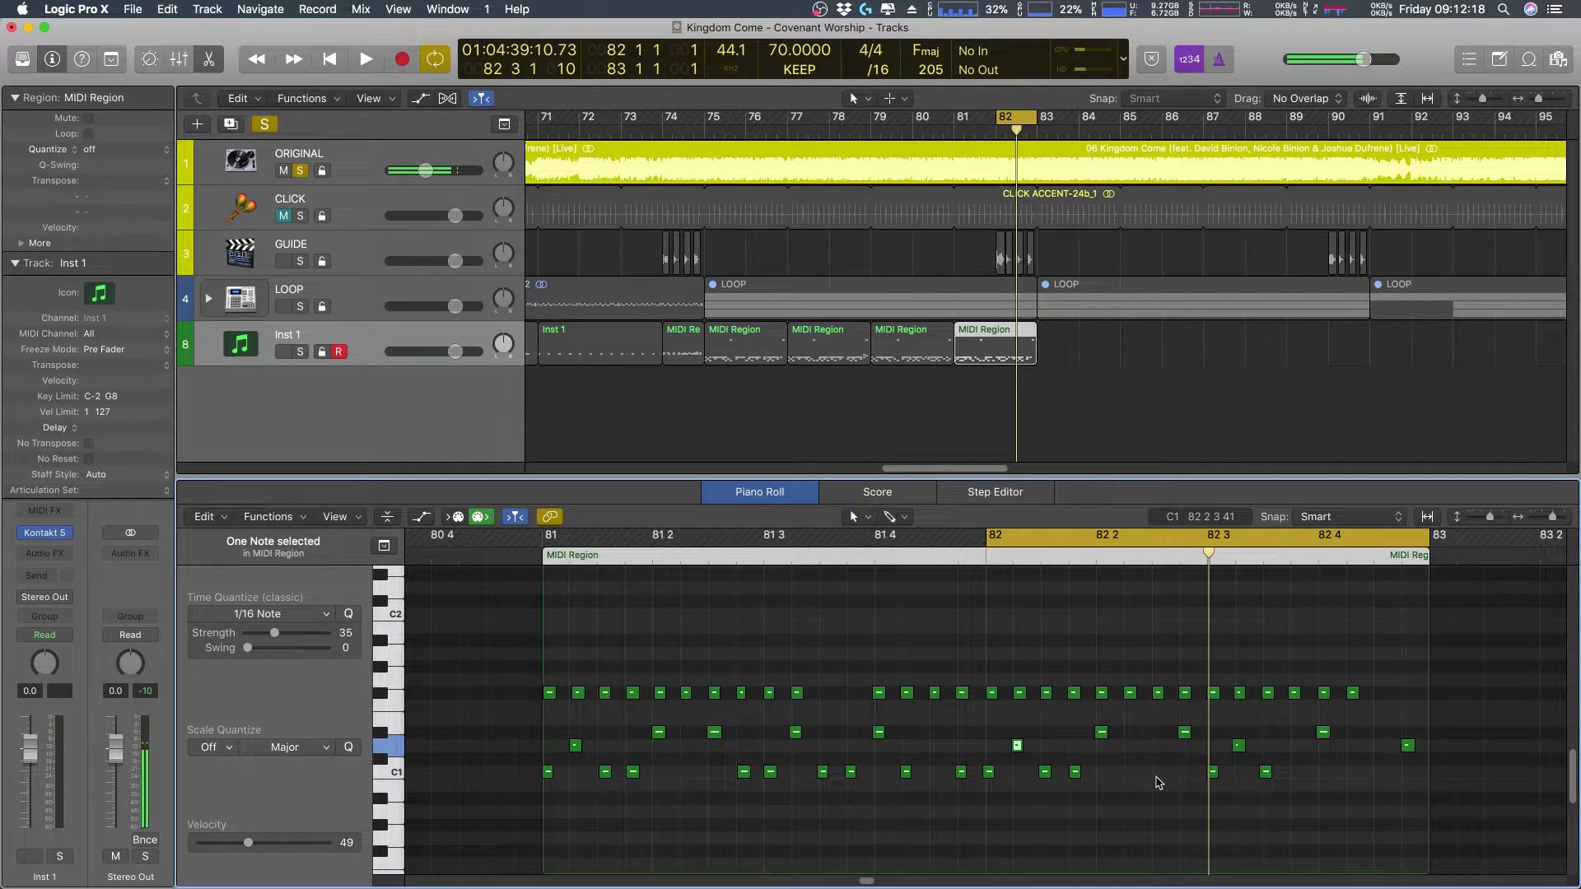
{"action": "left_click_drag", "start_coordinate": [1180, 735], "coordinate": [1153, 734]}
{"action": "key", "text": "shift+space"}
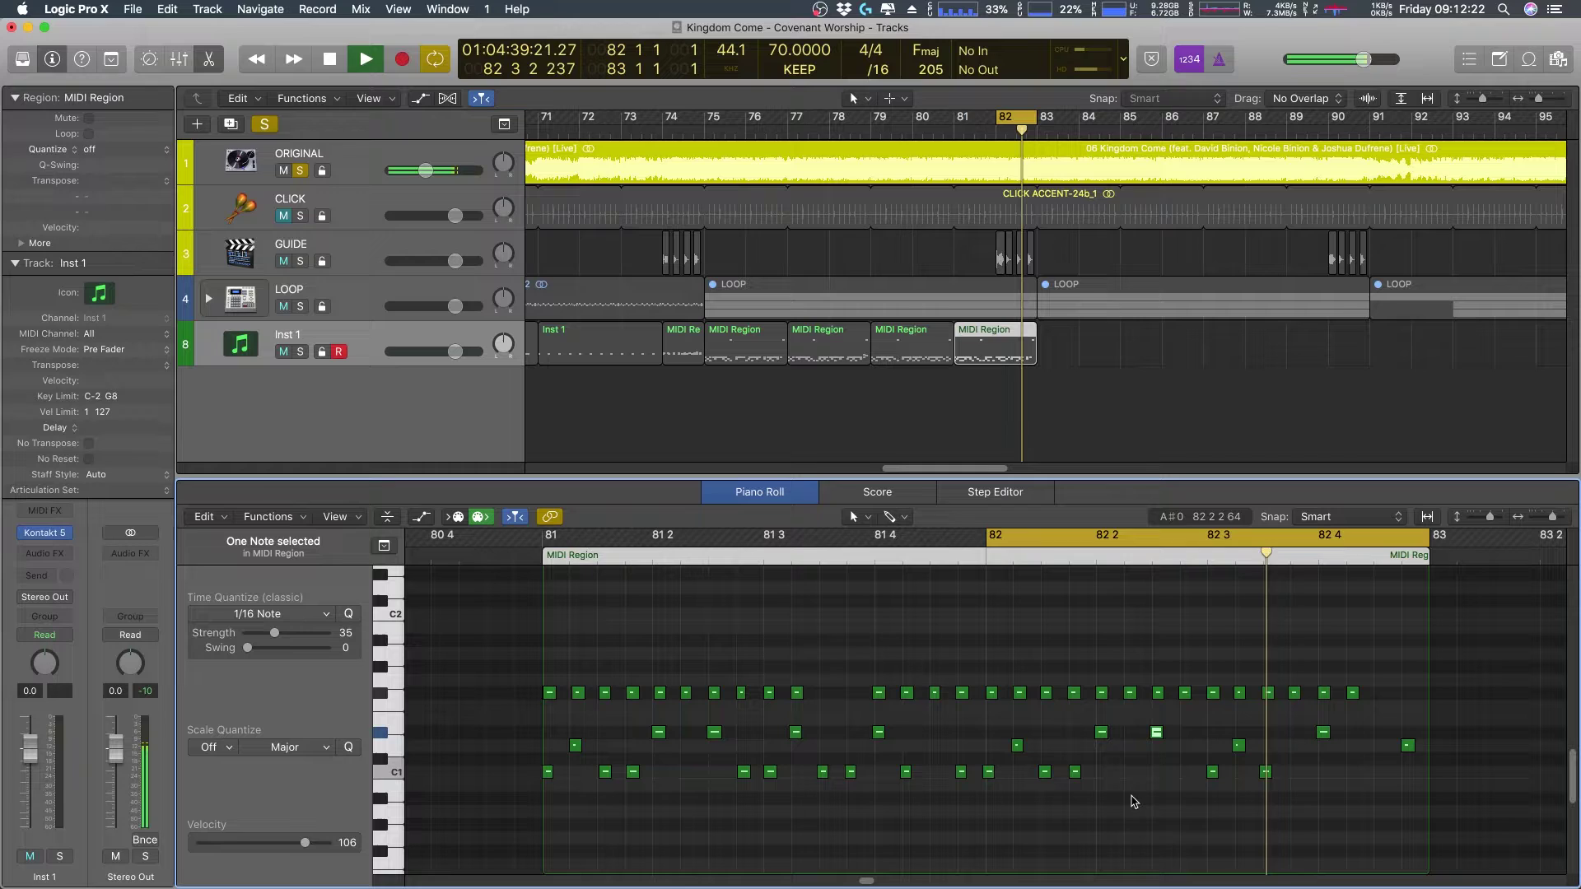
{"action": "key", "text": "space"}
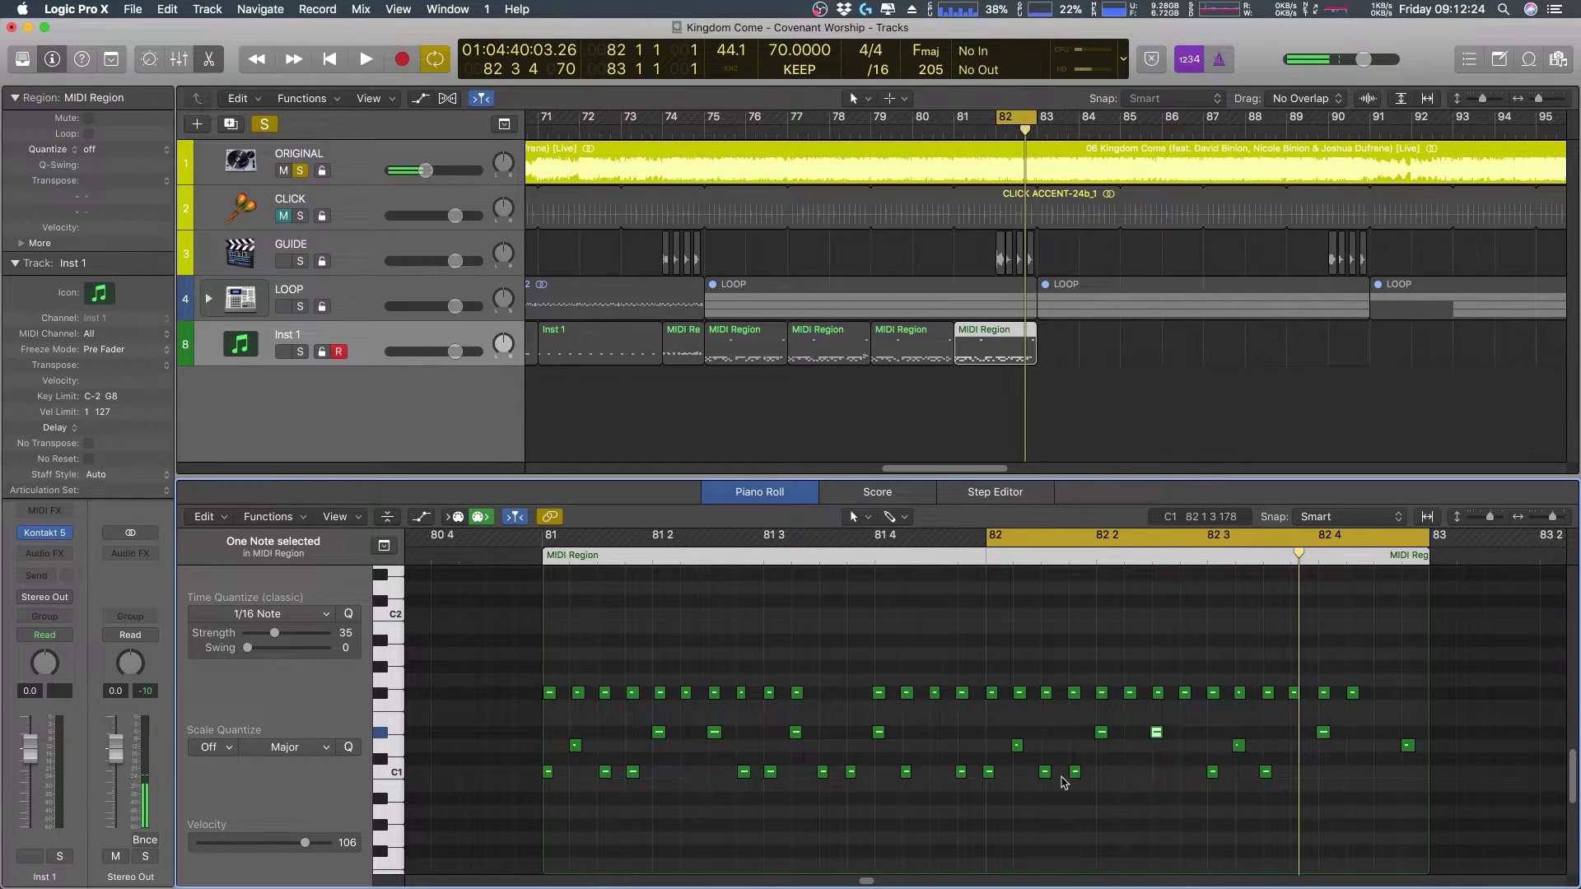
- Copy C1 kick notes to about 82 2 3 and beat 82 2, then play bar 82
{"action": "left_click_drag", "start_coordinate": [1216, 774], "coordinate": [1189, 772]}
{"action": "left_click", "coordinate": [1157, 737]}
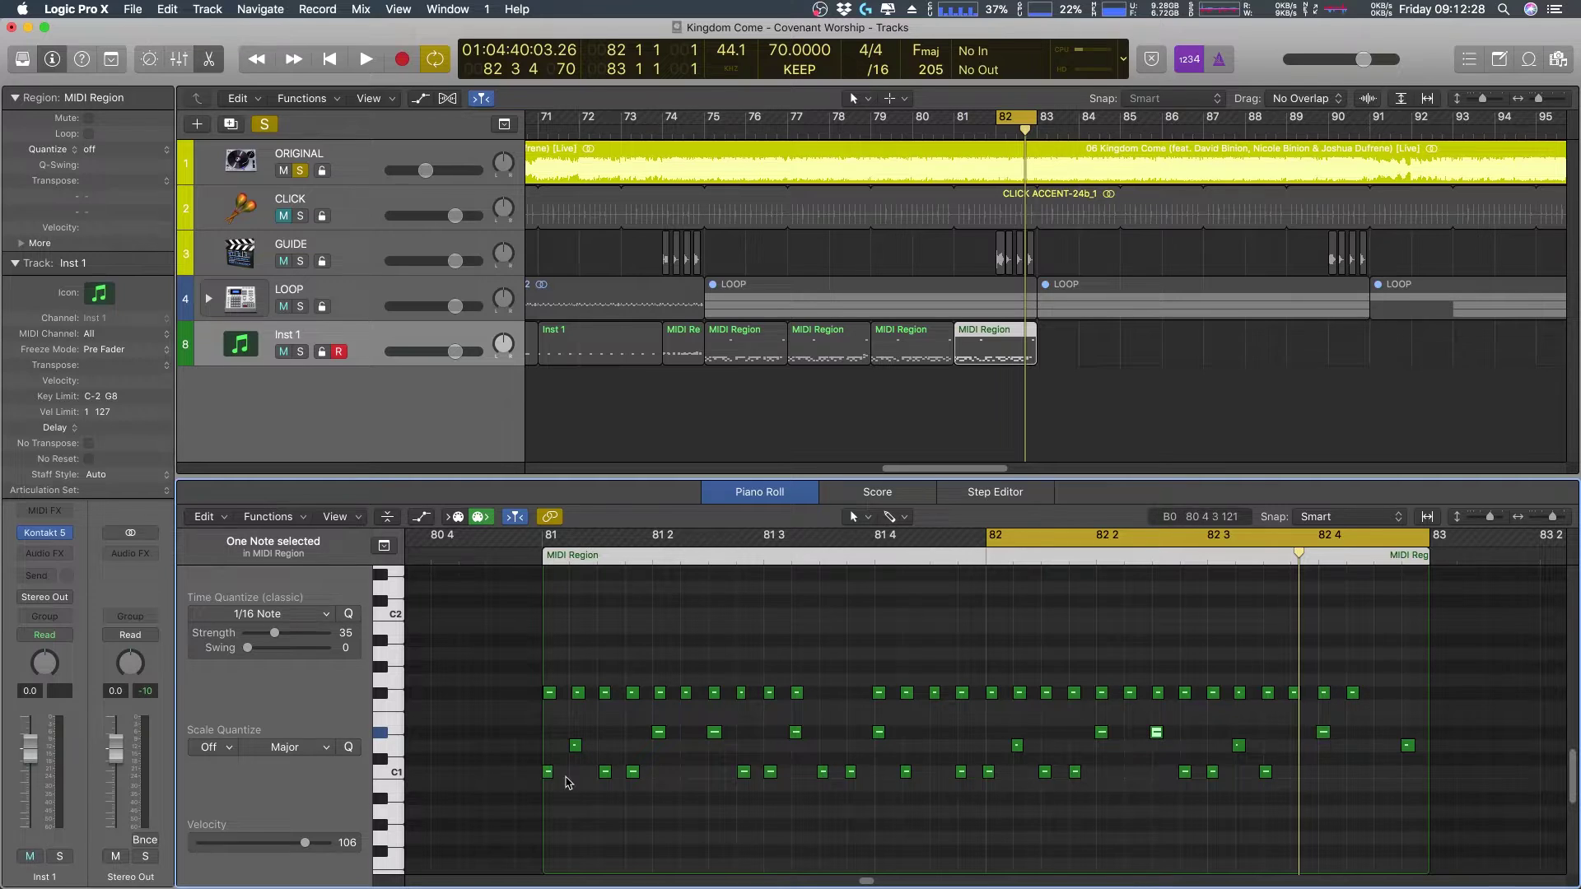
{"action": "key", "text": "space"}
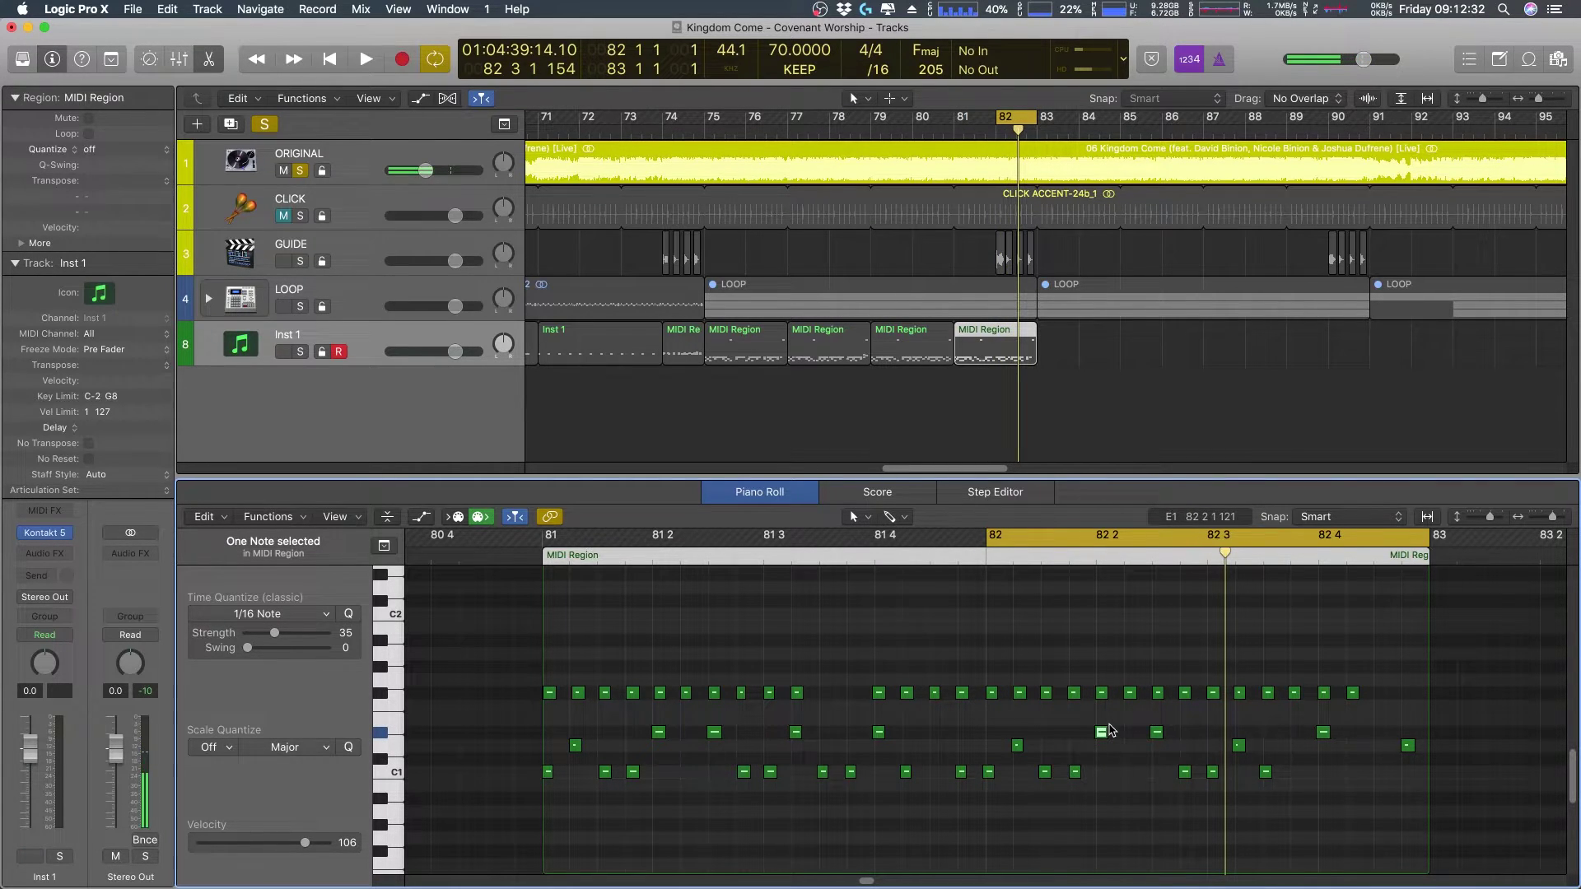
{"action": "left_click", "coordinate": [1074, 772]}
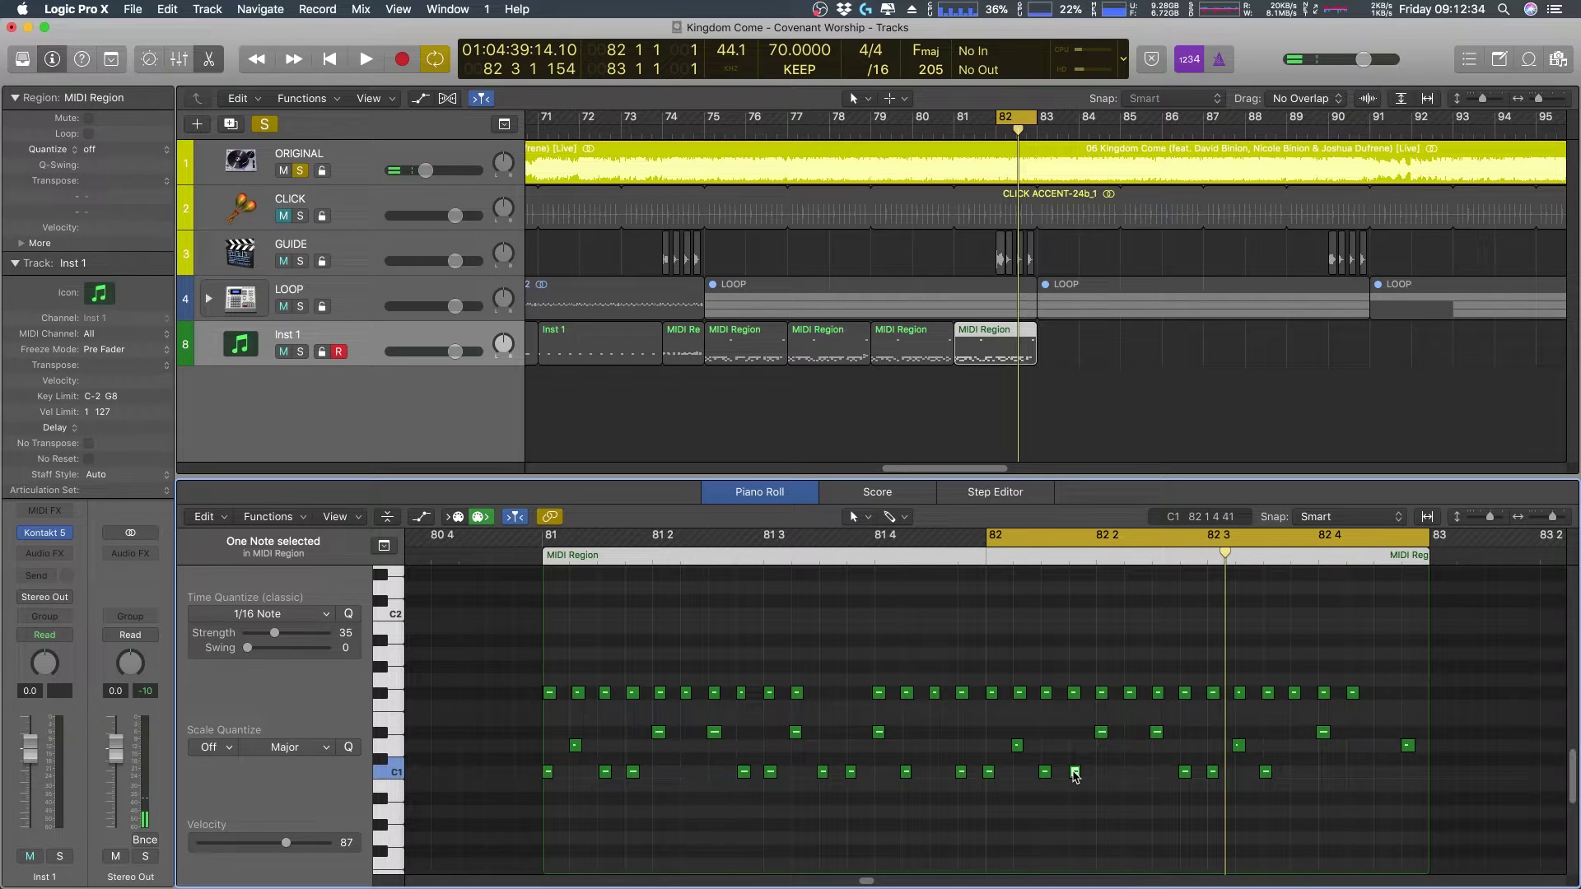
{"action": "left_click_drag", "start_coordinate": [1075, 773], "coordinate": [1131, 772]}
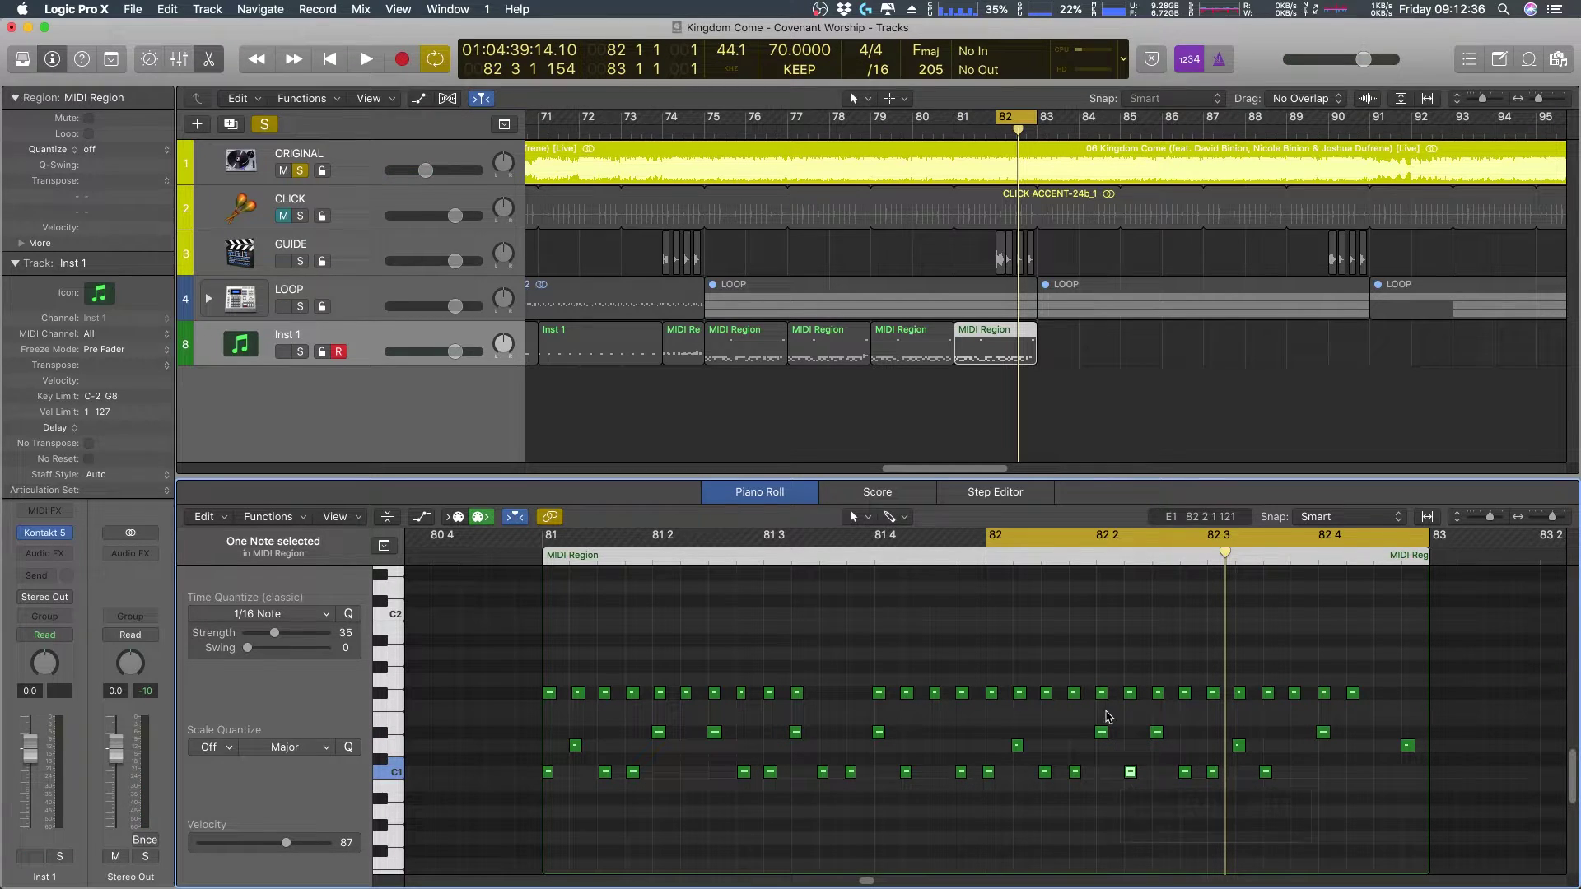
{"action": "key", "text": "space"}
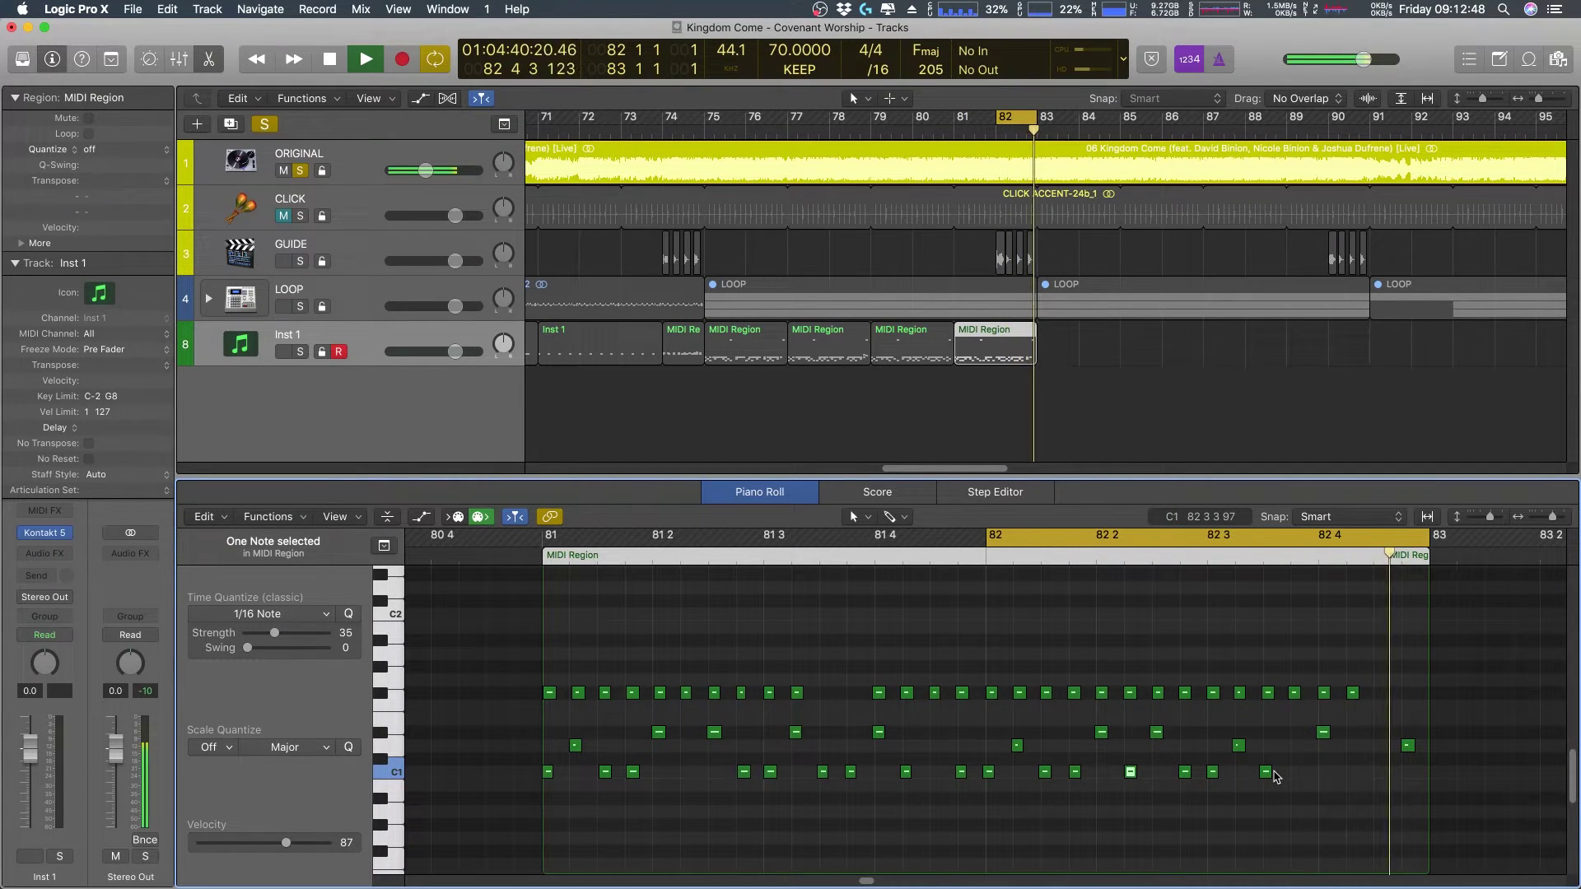
{"action": "key", "text": "space"}
- Audition bar 82 and copy another C1 kick later in the bar
{"action": "left_click_drag", "start_coordinate": [1414, 777], "coordinate": [1304, 737]}
{"action": "left_click", "coordinate": [1408, 745]}
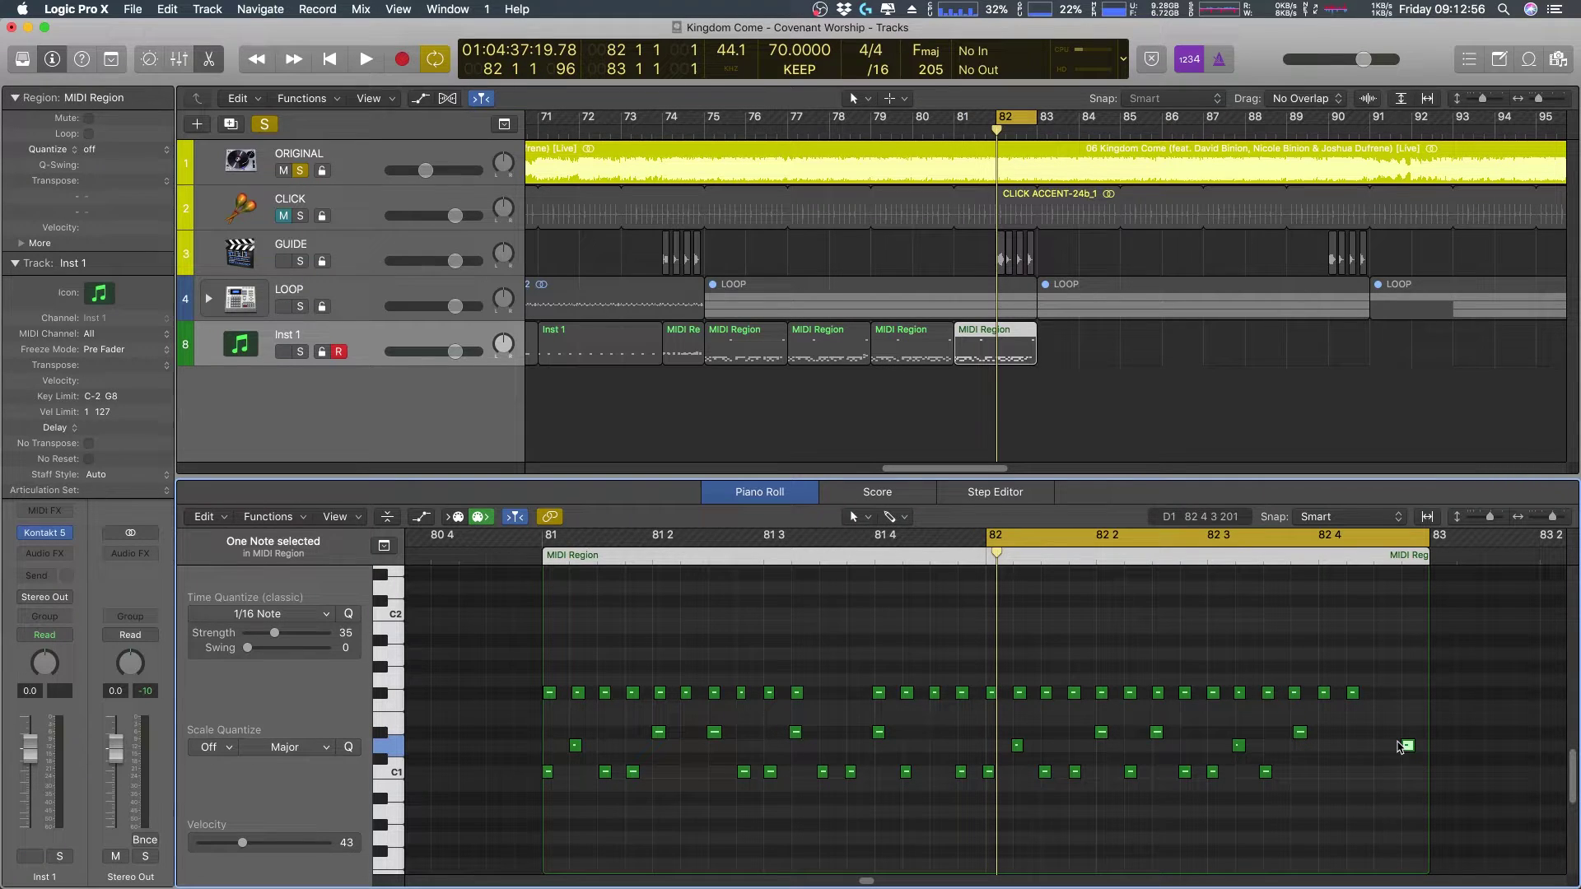
{"action": "key", "text": "space"}
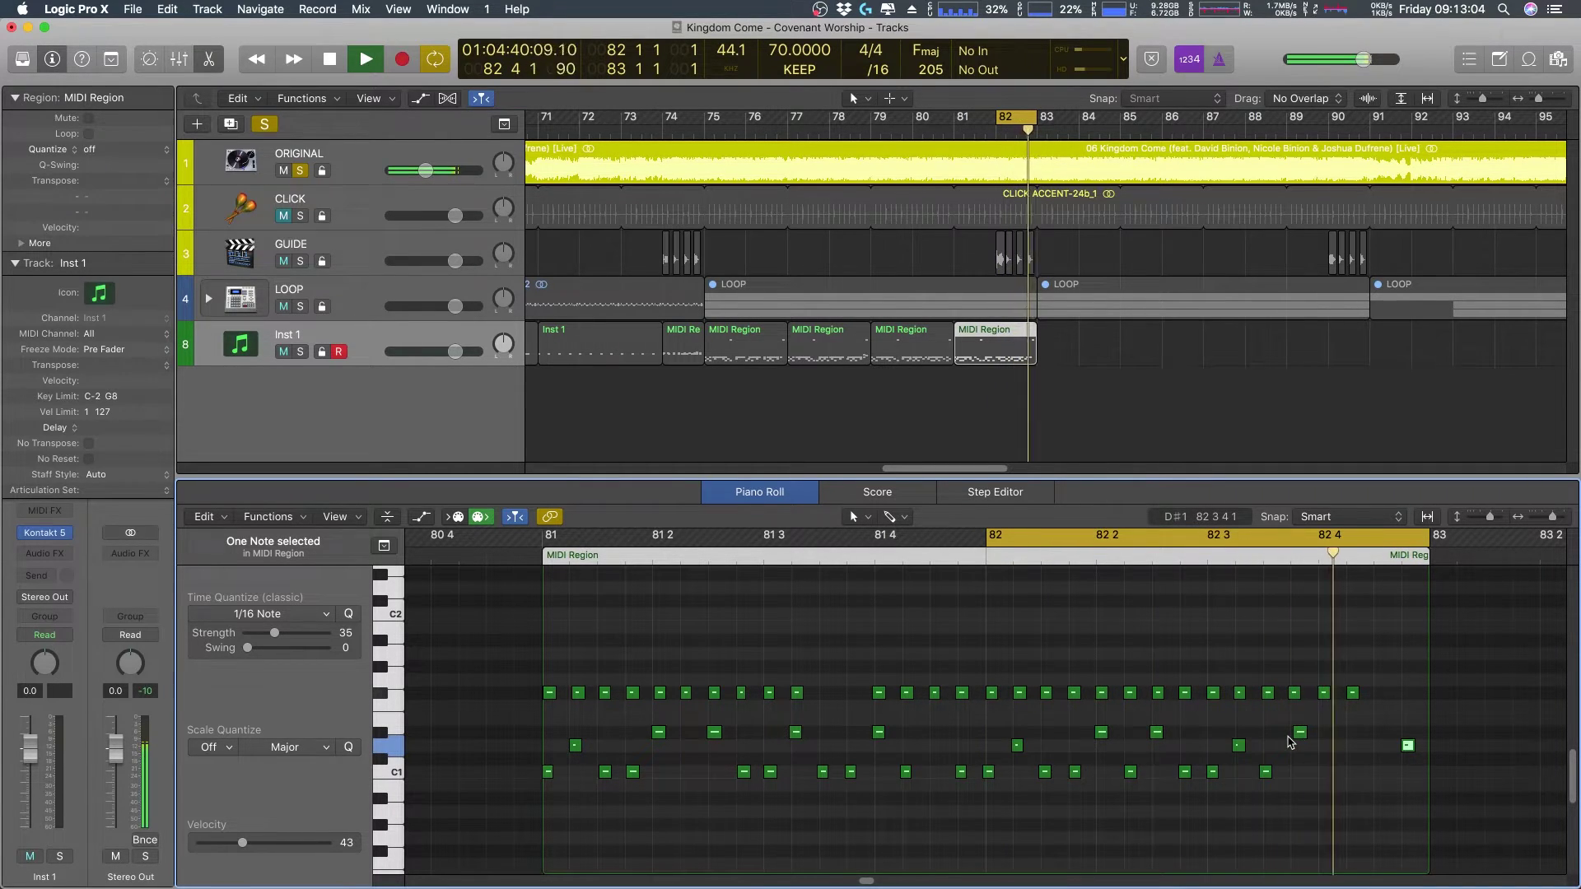
{"action": "key", "text": "space"}
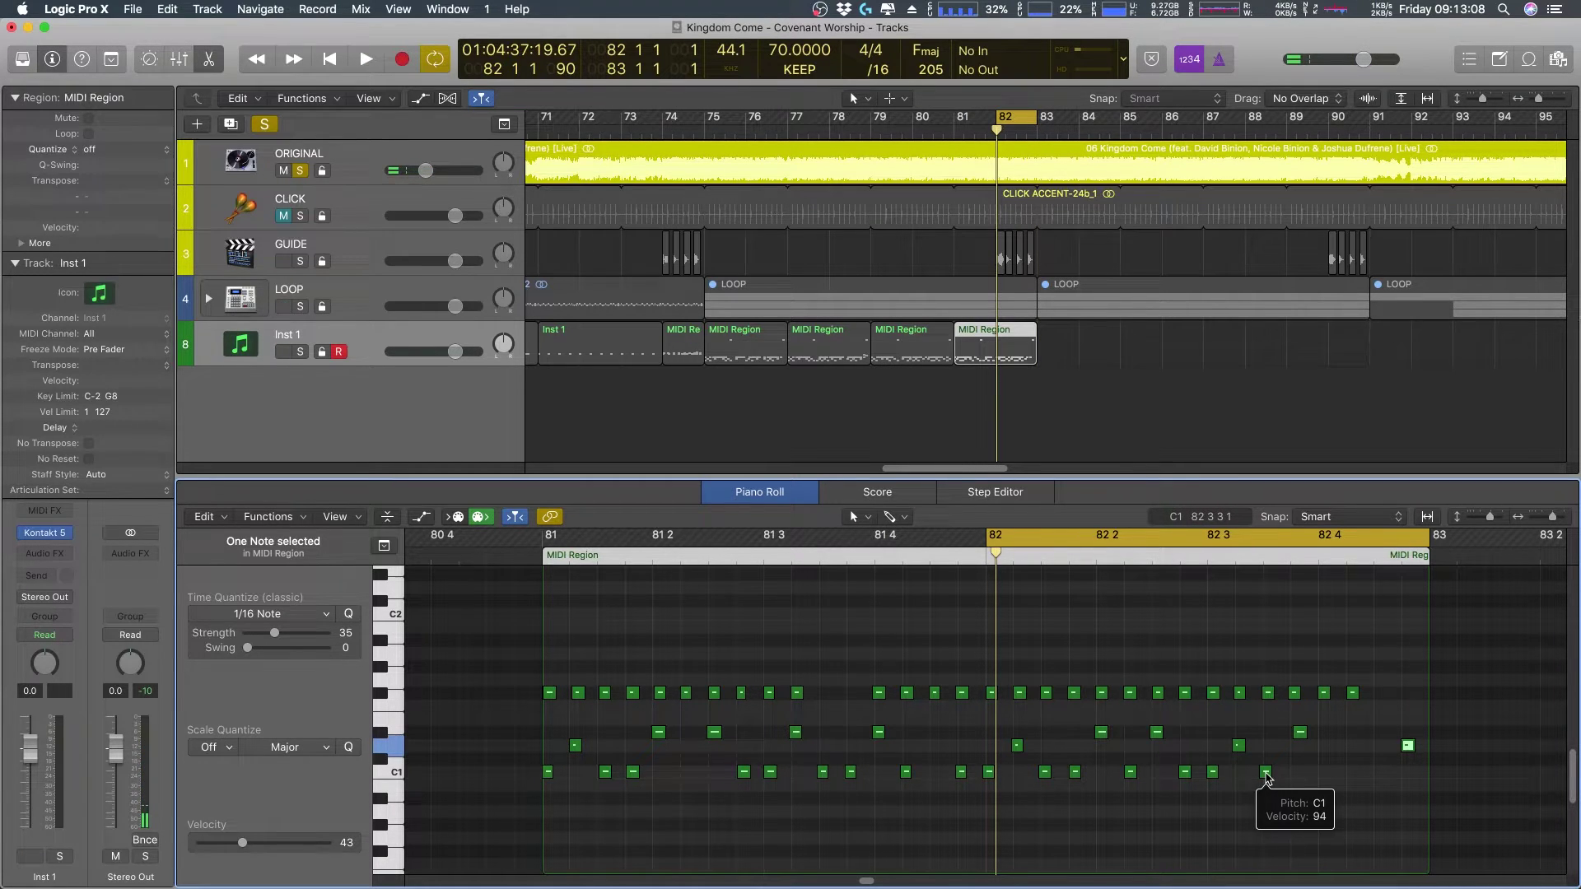
{"action": "mouse_move", "coordinate": [1267, 775]}
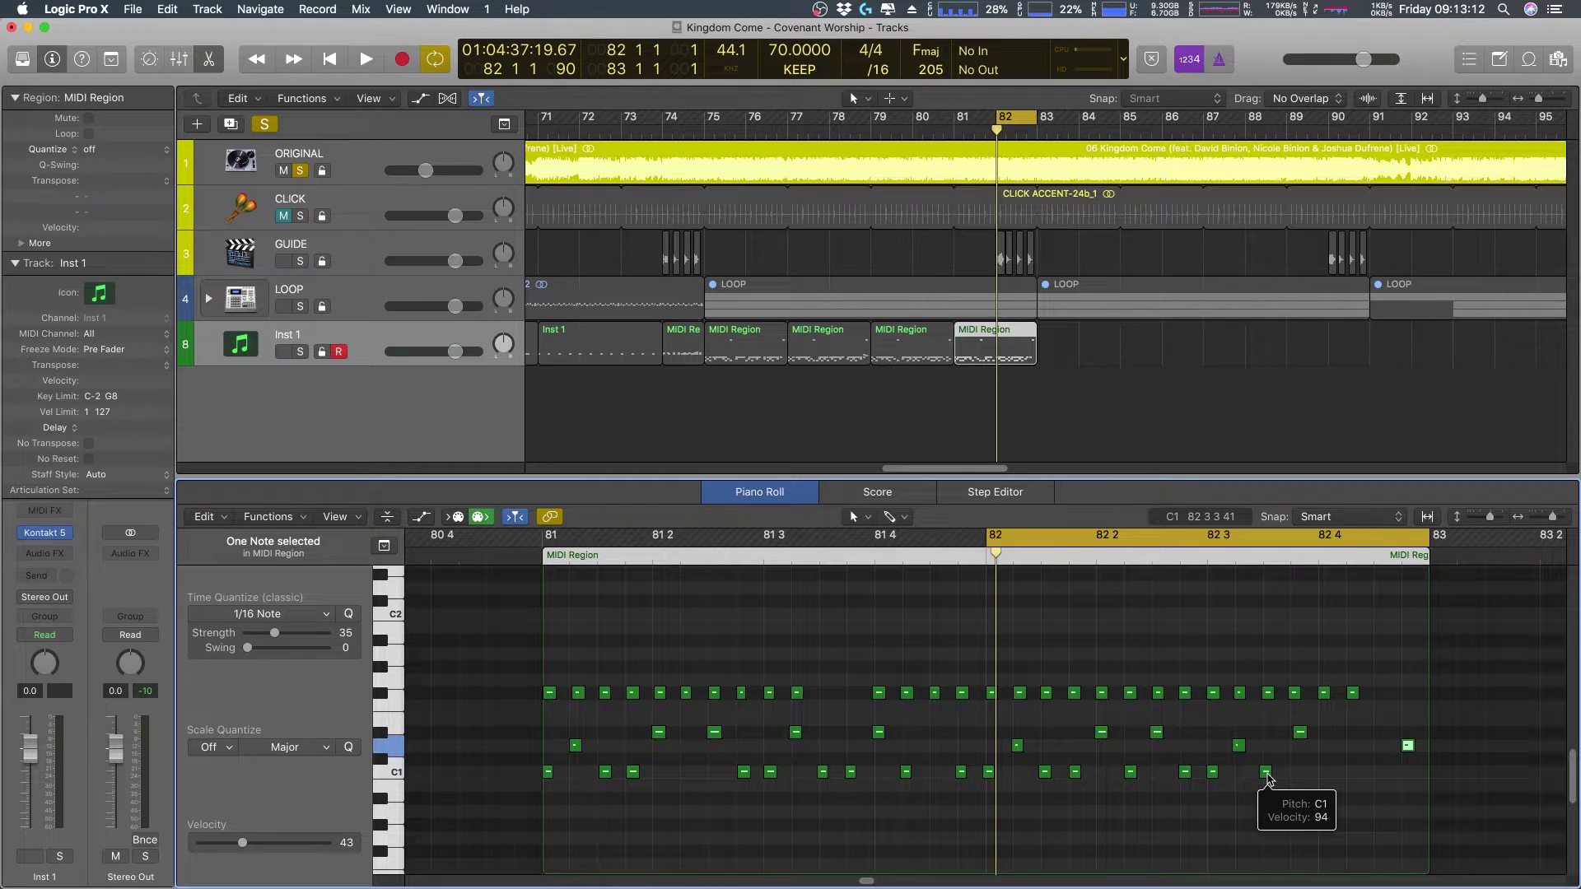
{"action": "key", "text": "space"}
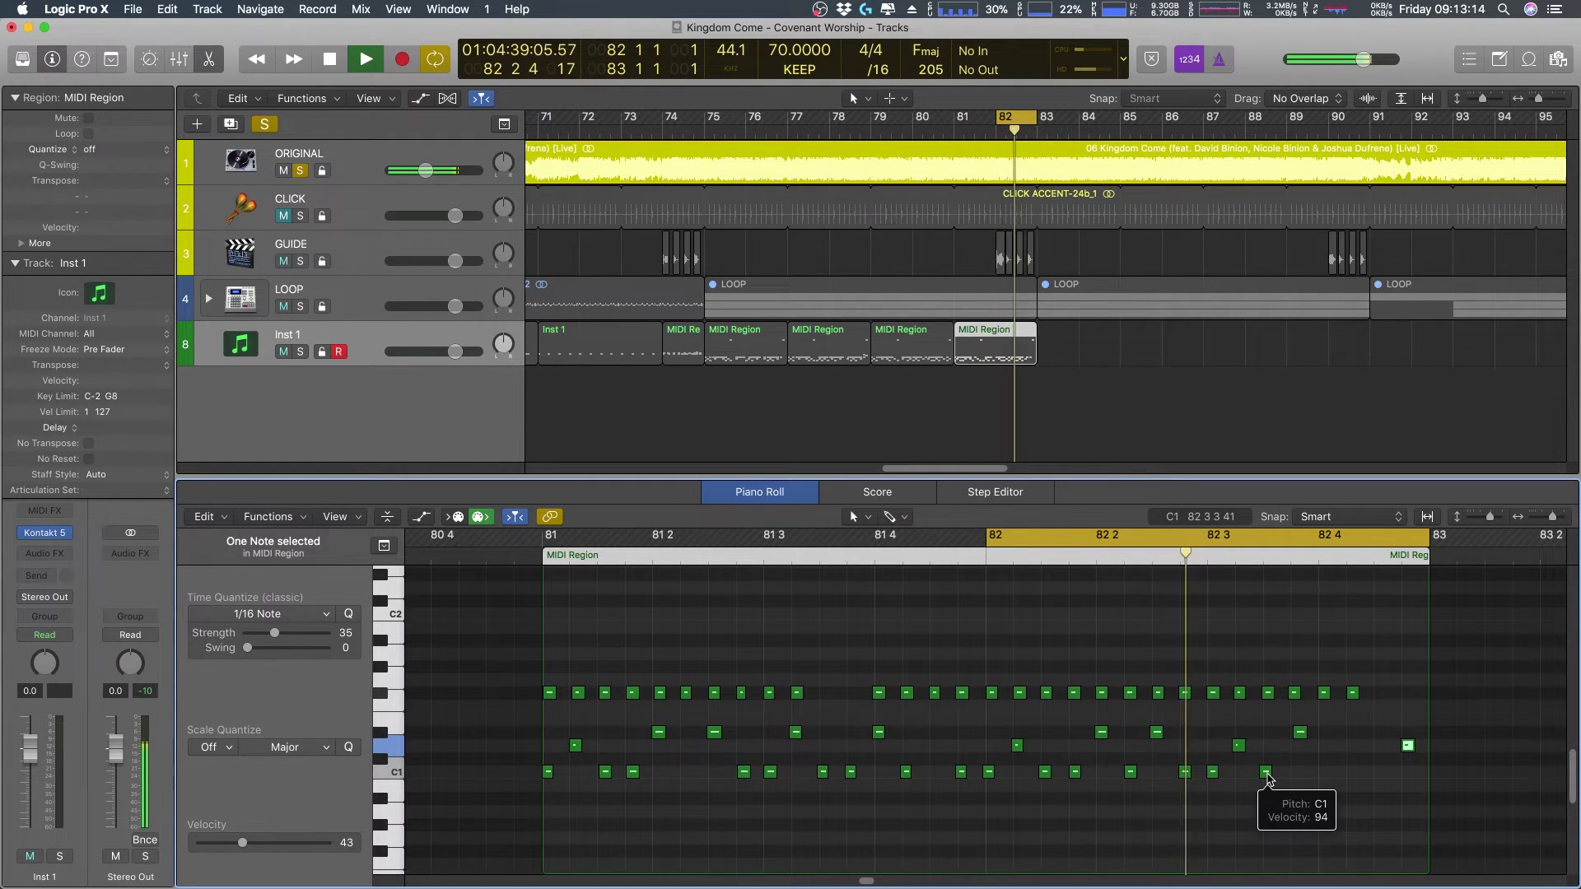
{"action": "key", "text": "space"}
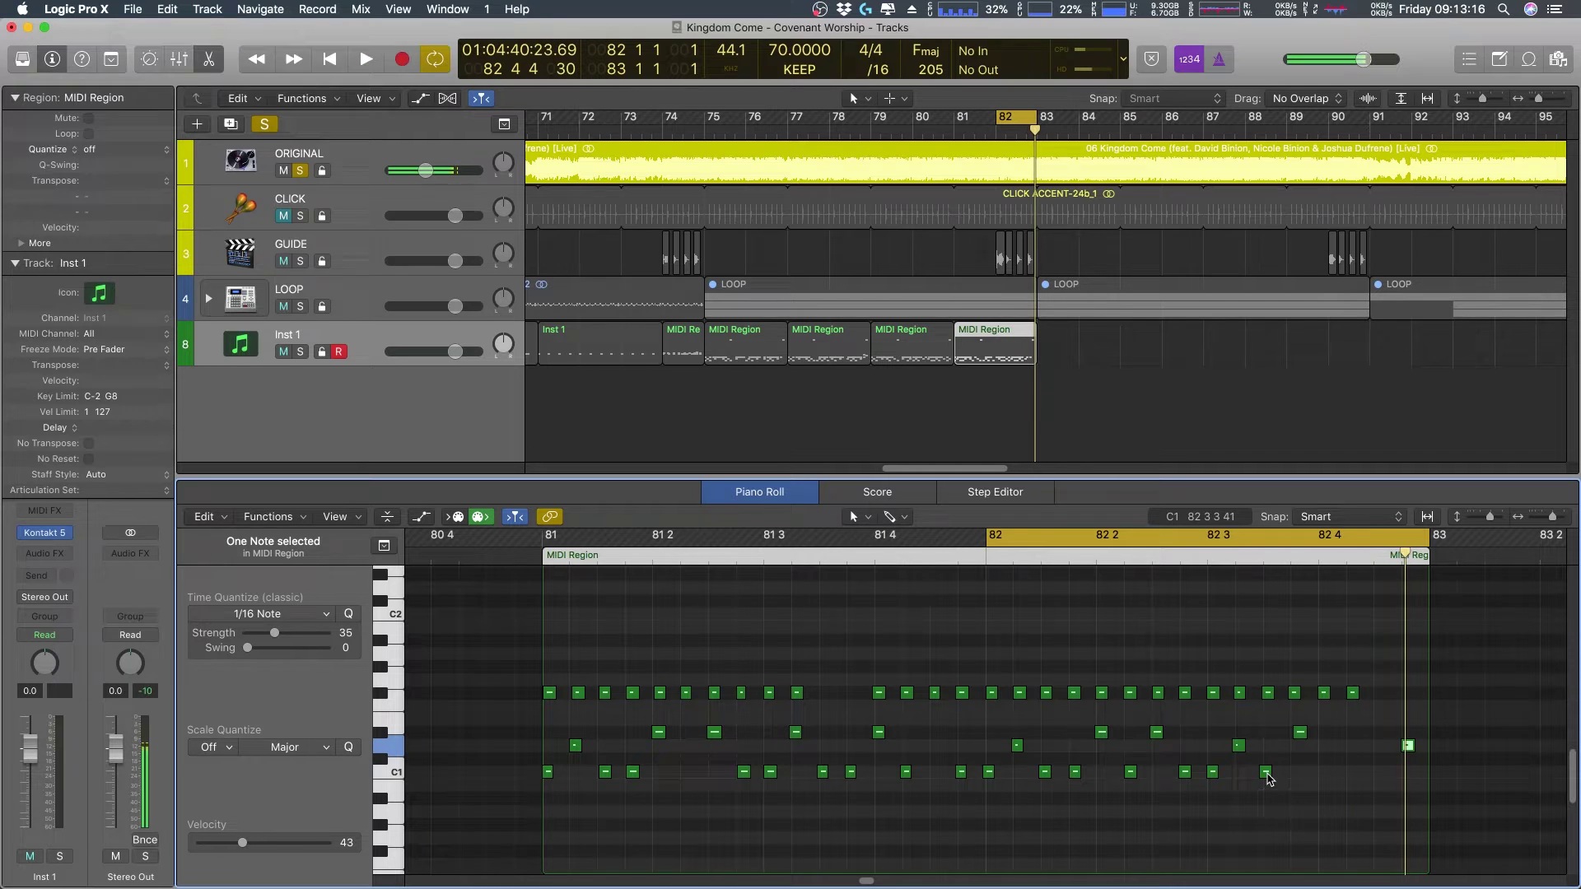
{"action": "left_click_drag", "start_coordinate": [1268, 778], "coordinate": [1381, 776]}
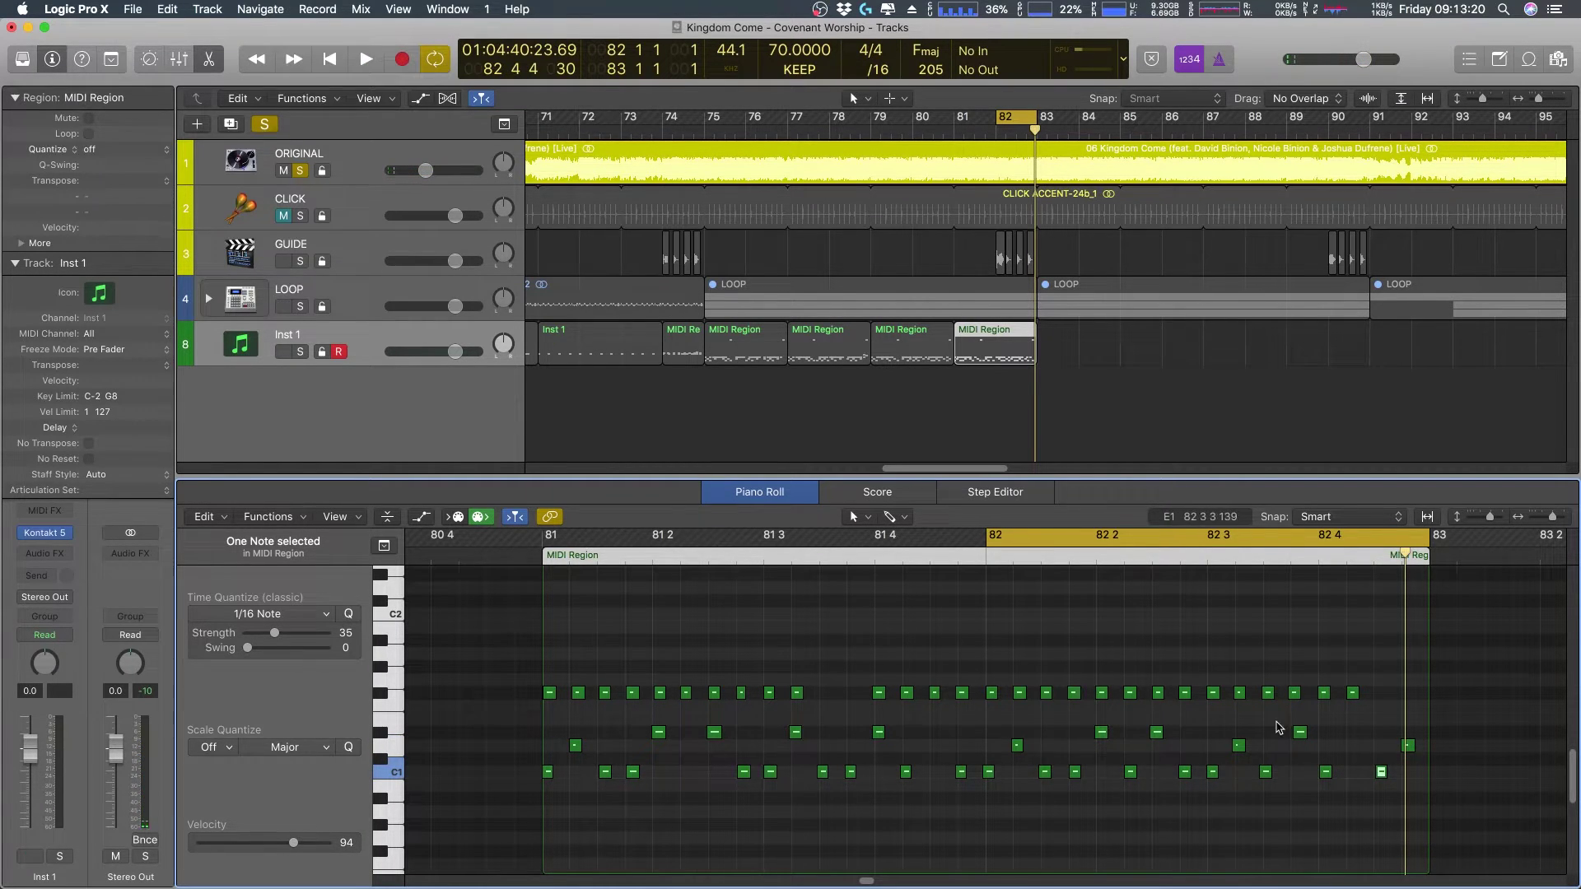
- Duplicate the D#1 note near 82 4 just to its right
{"action": "left_click", "coordinate": [1407, 745]}
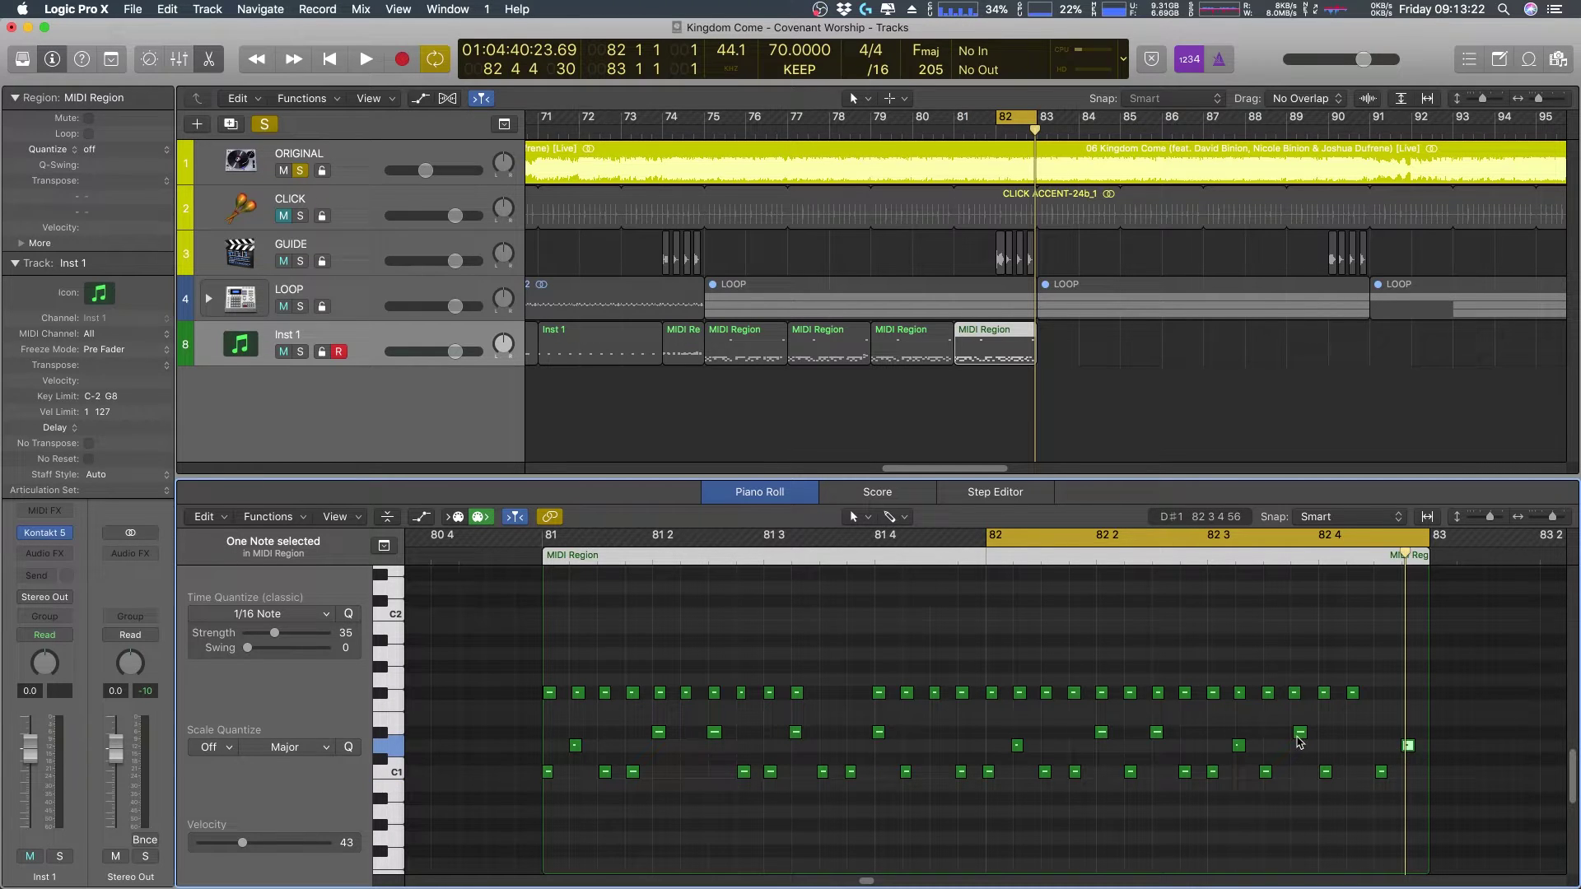
{"action": "left_click", "coordinate": [1300, 732]}
{"action": "left_click_drag", "start_coordinate": [1303, 734], "coordinate": [1315, 739]}
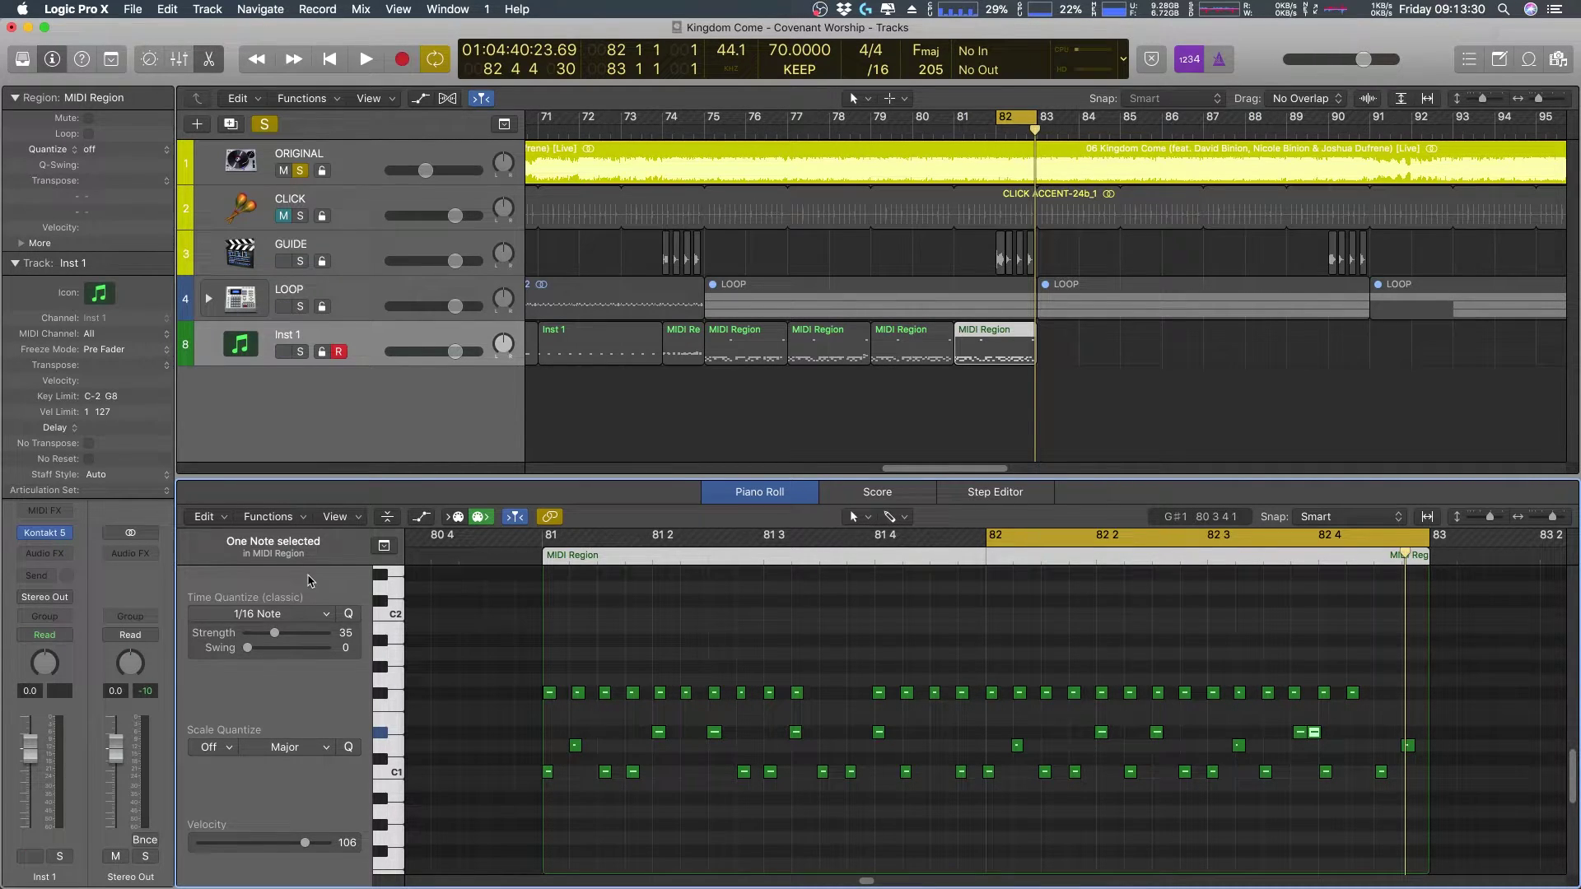
- Set Time Quantize to 1/32 and zoom to the notes at the end of bar 82
{"action": "left_click", "coordinate": [315, 612]}
{"action": "left_click", "coordinate": [917, 761]}
{"action": "key", "text": "z"}
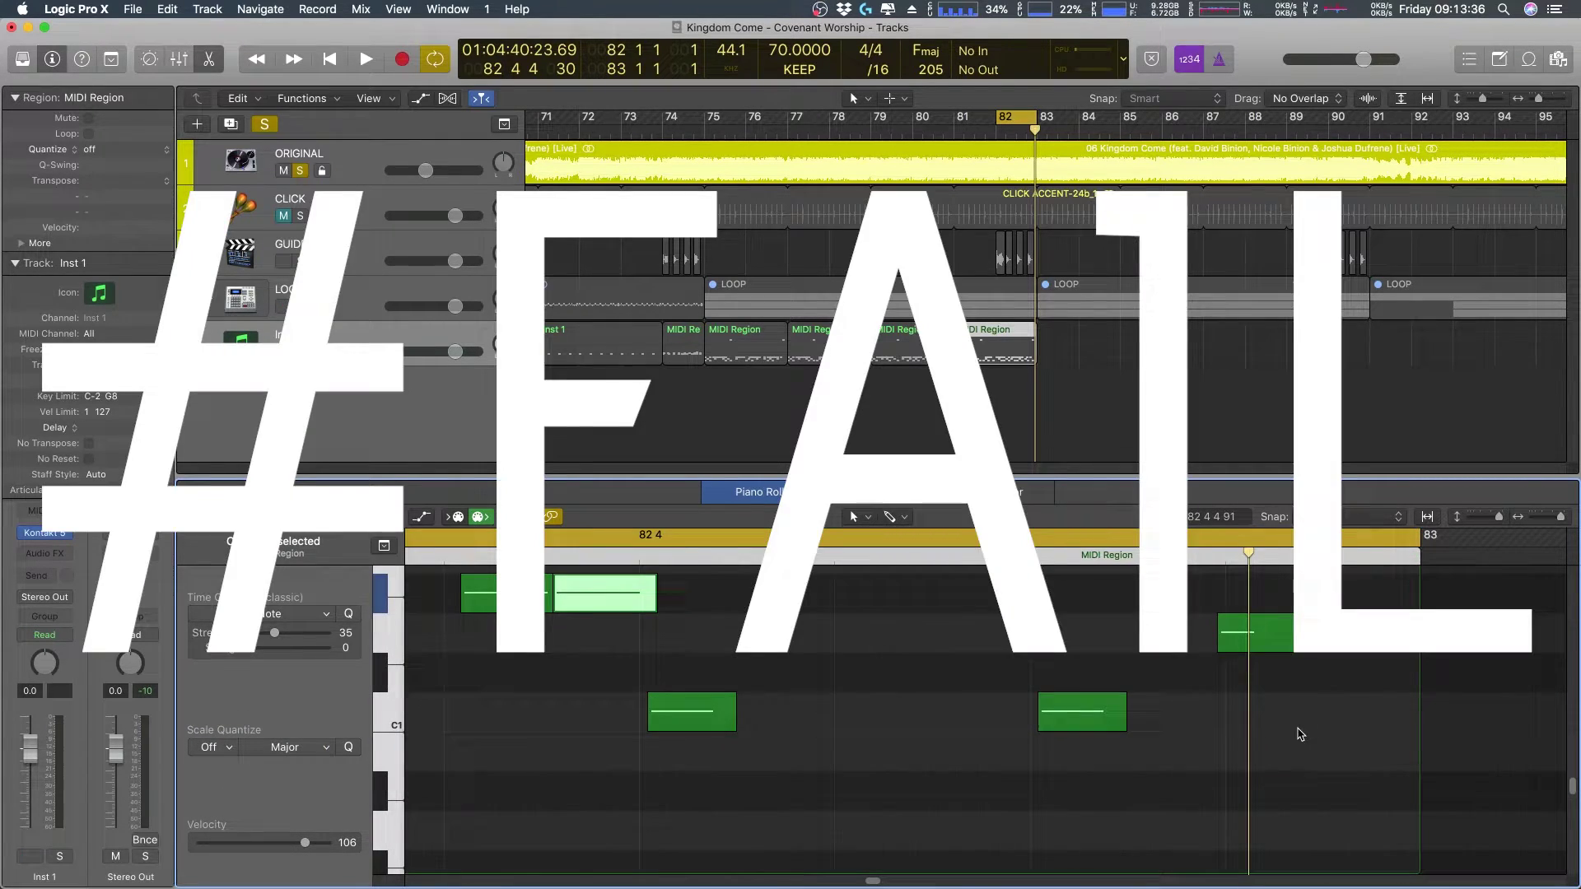
{"action": "mouse_move", "coordinate": [1499, 517]}
{"action": "left_mouse_down"}
{"action": "mouse_move", "coordinate": [1480, 523]}
{"action": "mouse_move", "coordinate": [1575, 517]}
{"action": "mouse_move", "coordinate": [1501, 520]}
{"action": "left_mouse_up"}
{"action": "key", "text": "super+Left"}
{"action": "key", "text": "super+Left"}
{"action": "key", "text": "super+Left"}
- Option-drag copies of the D#1 notes rightward to build a ten-note roll reaching bar 83
{"action": "mouse_move", "coordinate": [1137, 715]}
{"action": "left_mouse_down"}
{"action": "mouse_move", "coordinate": [1030, 664]}
{"action": "mouse_move", "coordinate": [1124, 698]}
{"action": "mouse_move", "coordinate": [1103, 701]}
{"action": "mouse_move", "coordinate": [1066, 680]}
{"action": "mouse_move", "coordinate": [1174, 695]}
{"action": "mouse_move", "coordinate": [1144, 696]}
{"action": "left_mouse_up"}
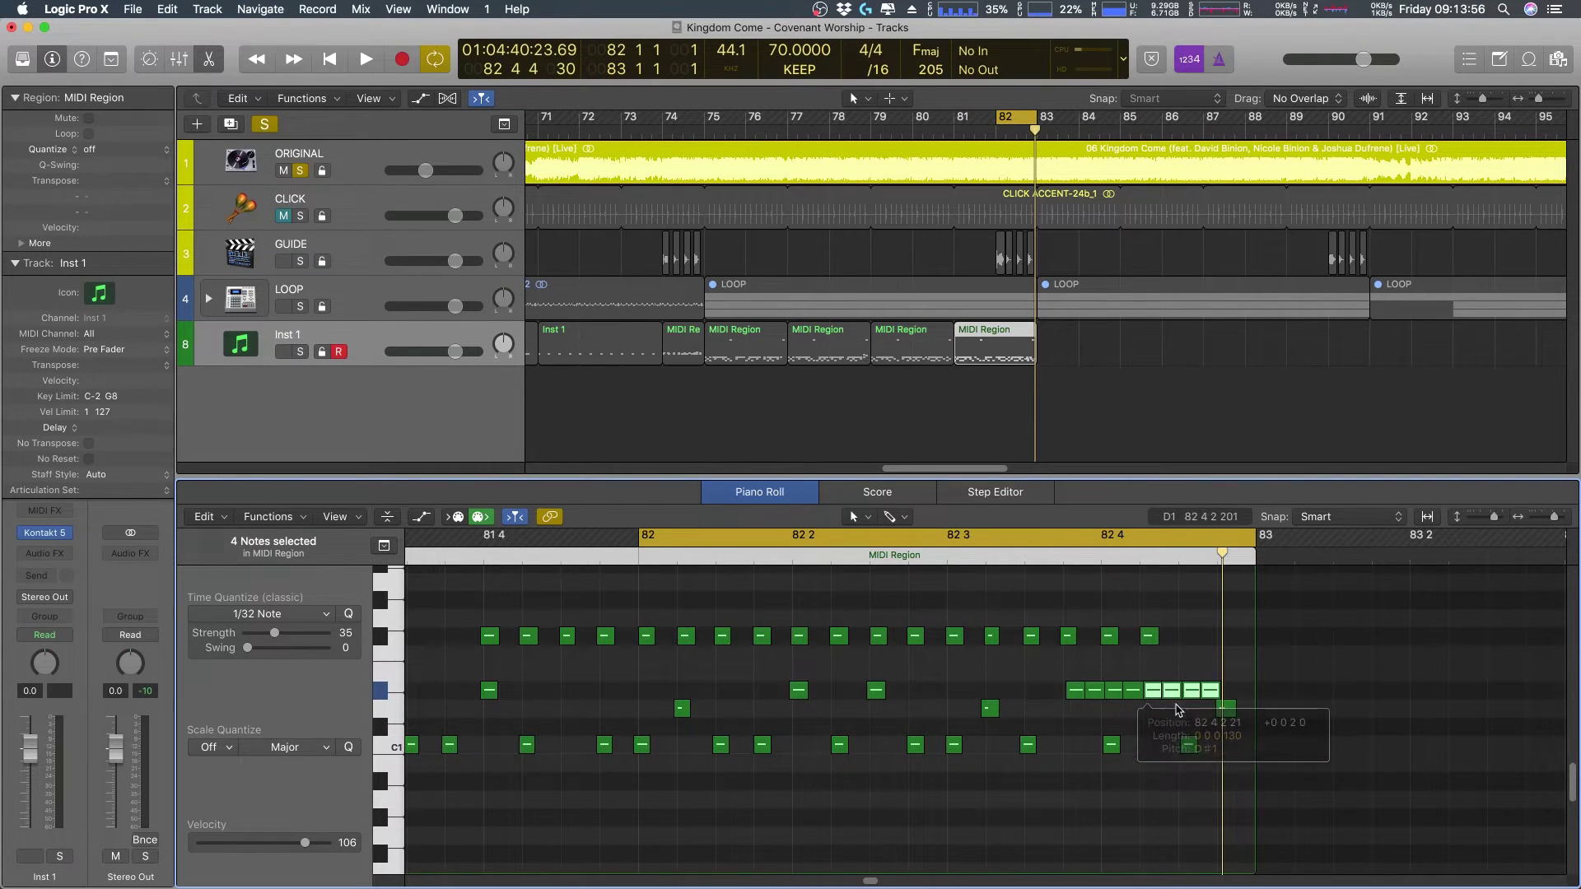
{"action": "left_click", "coordinate": [1209, 690]}
{"action": "left_click", "coordinate": [1191, 690], "text": "shift"}
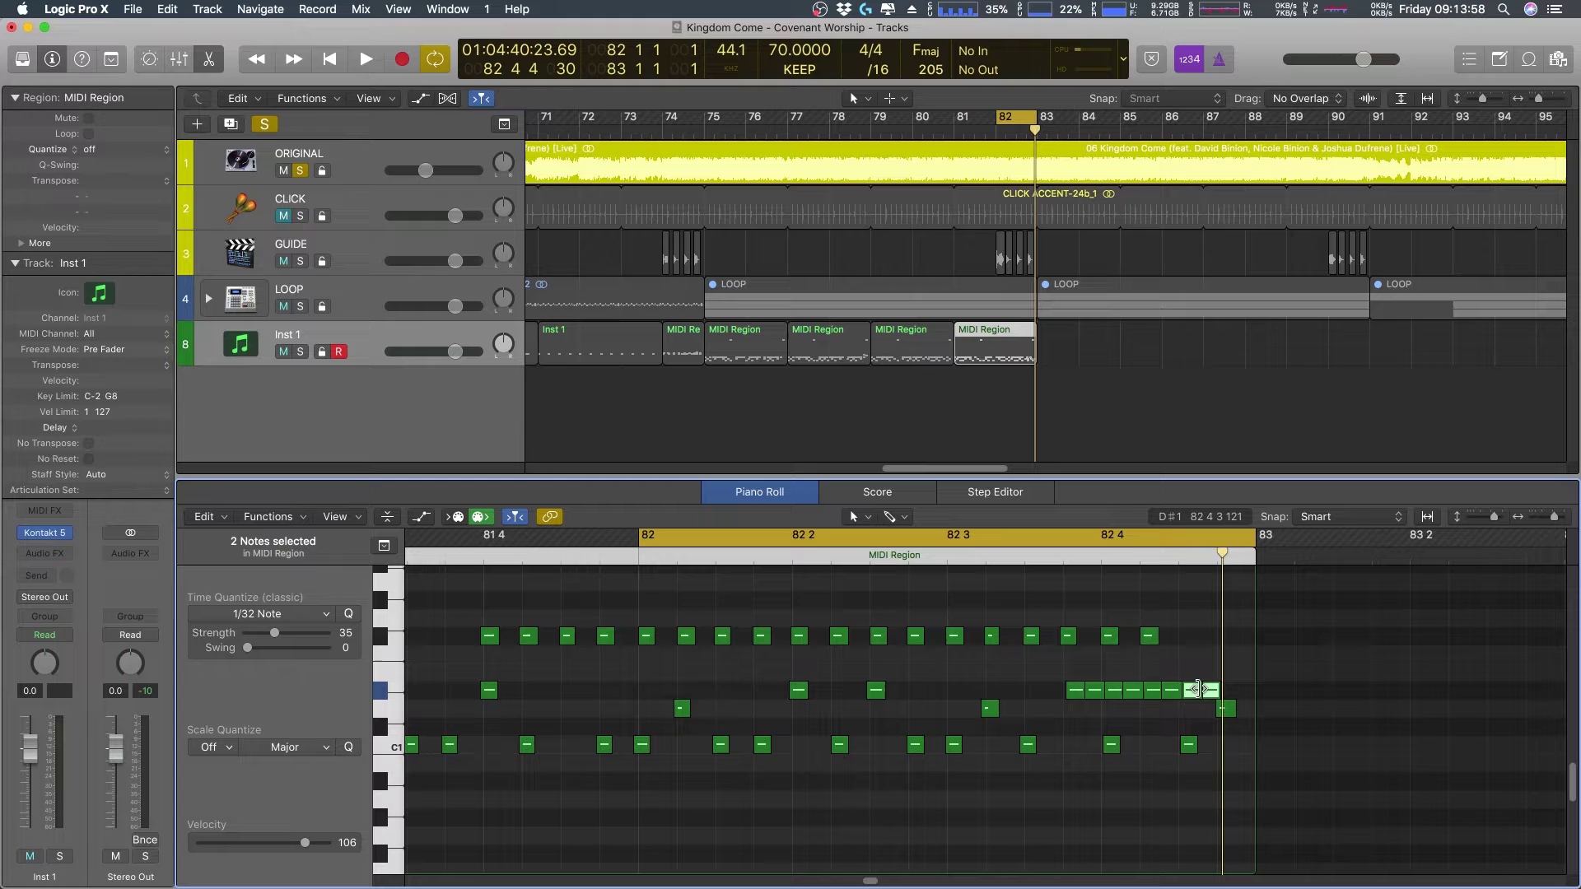
{"action": "left_click_drag", "start_coordinate": [1190, 691], "coordinate": [1231, 690]}
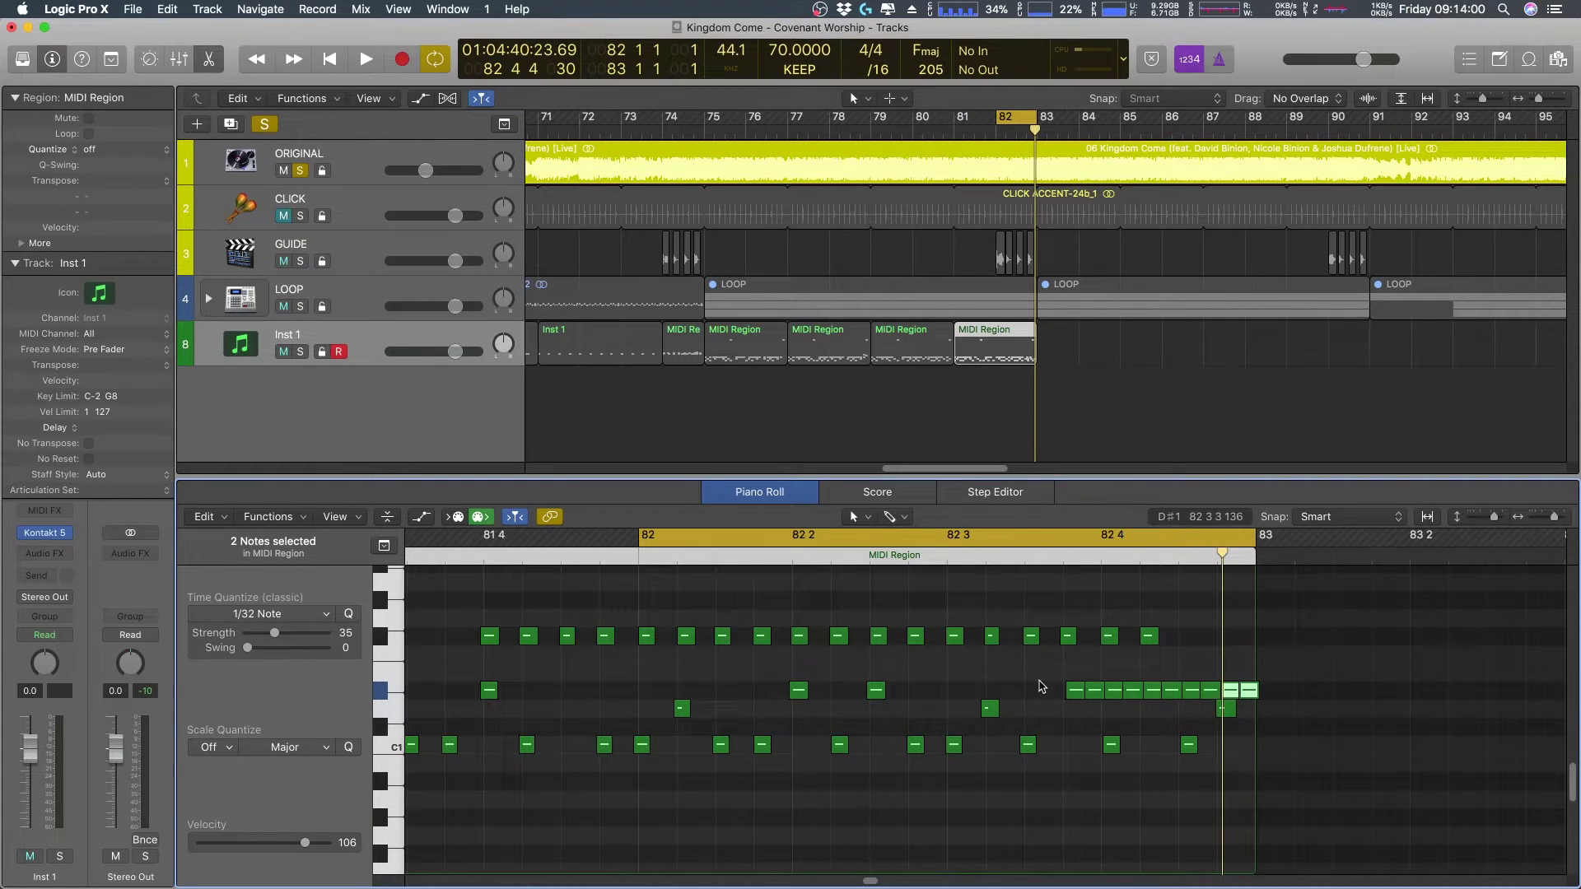
{"action": "left_click_drag", "start_coordinate": [1029, 681], "coordinate": [1274, 702]}
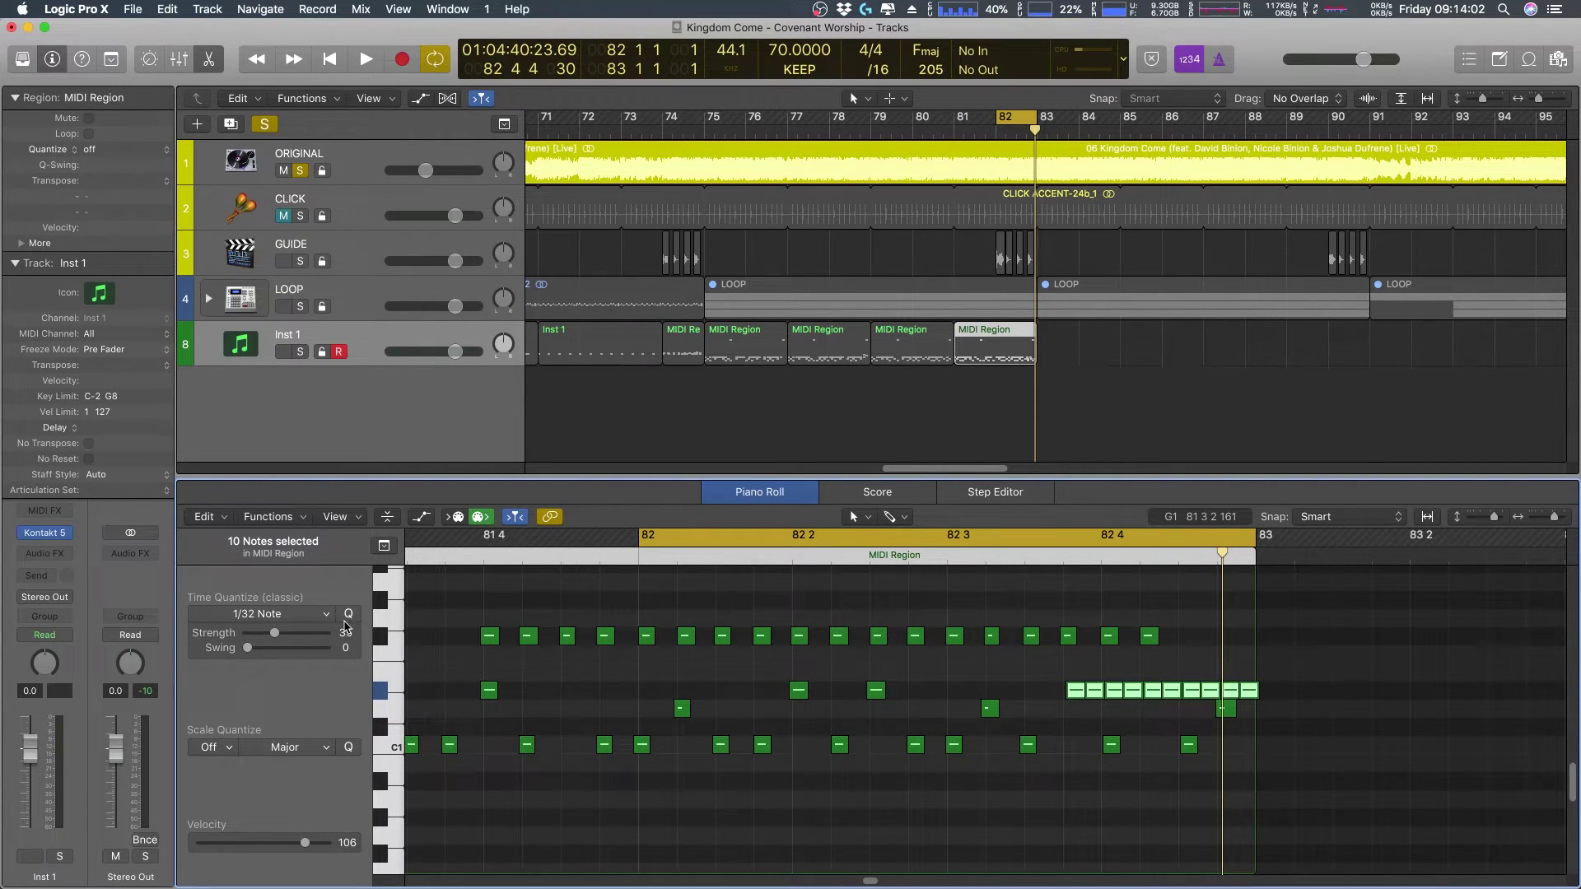
- Raise Time Quantize Strength to 100 to snap the roll onto the grid, and play it back
{"action": "left_click_drag", "start_coordinate": [277, 641], "coordinate": [386, 623]}
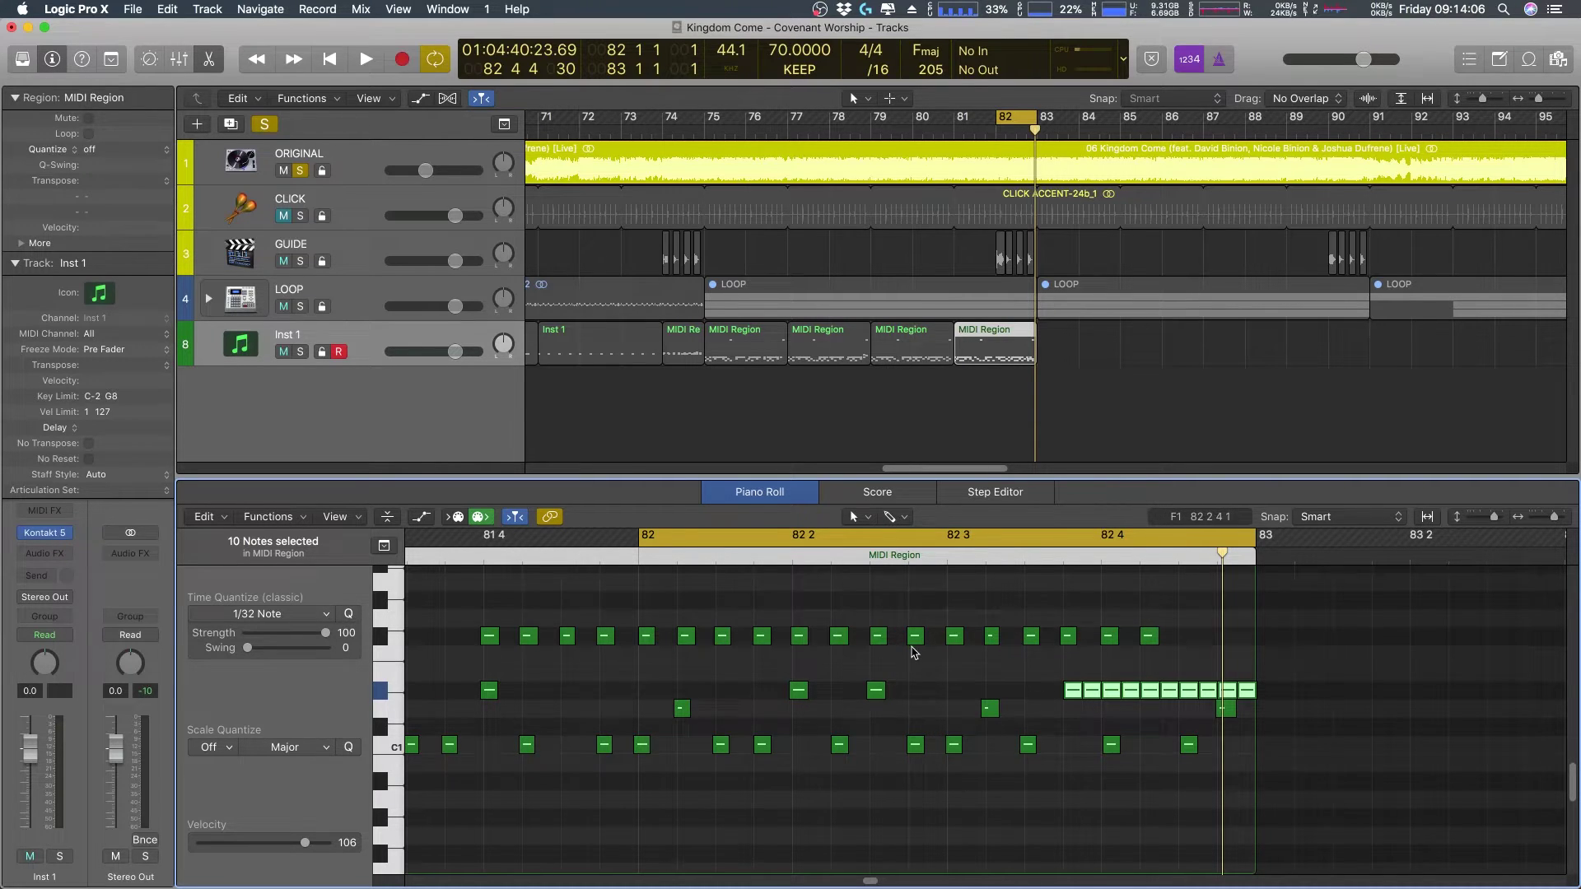
{"action": "key", "text": "space"}
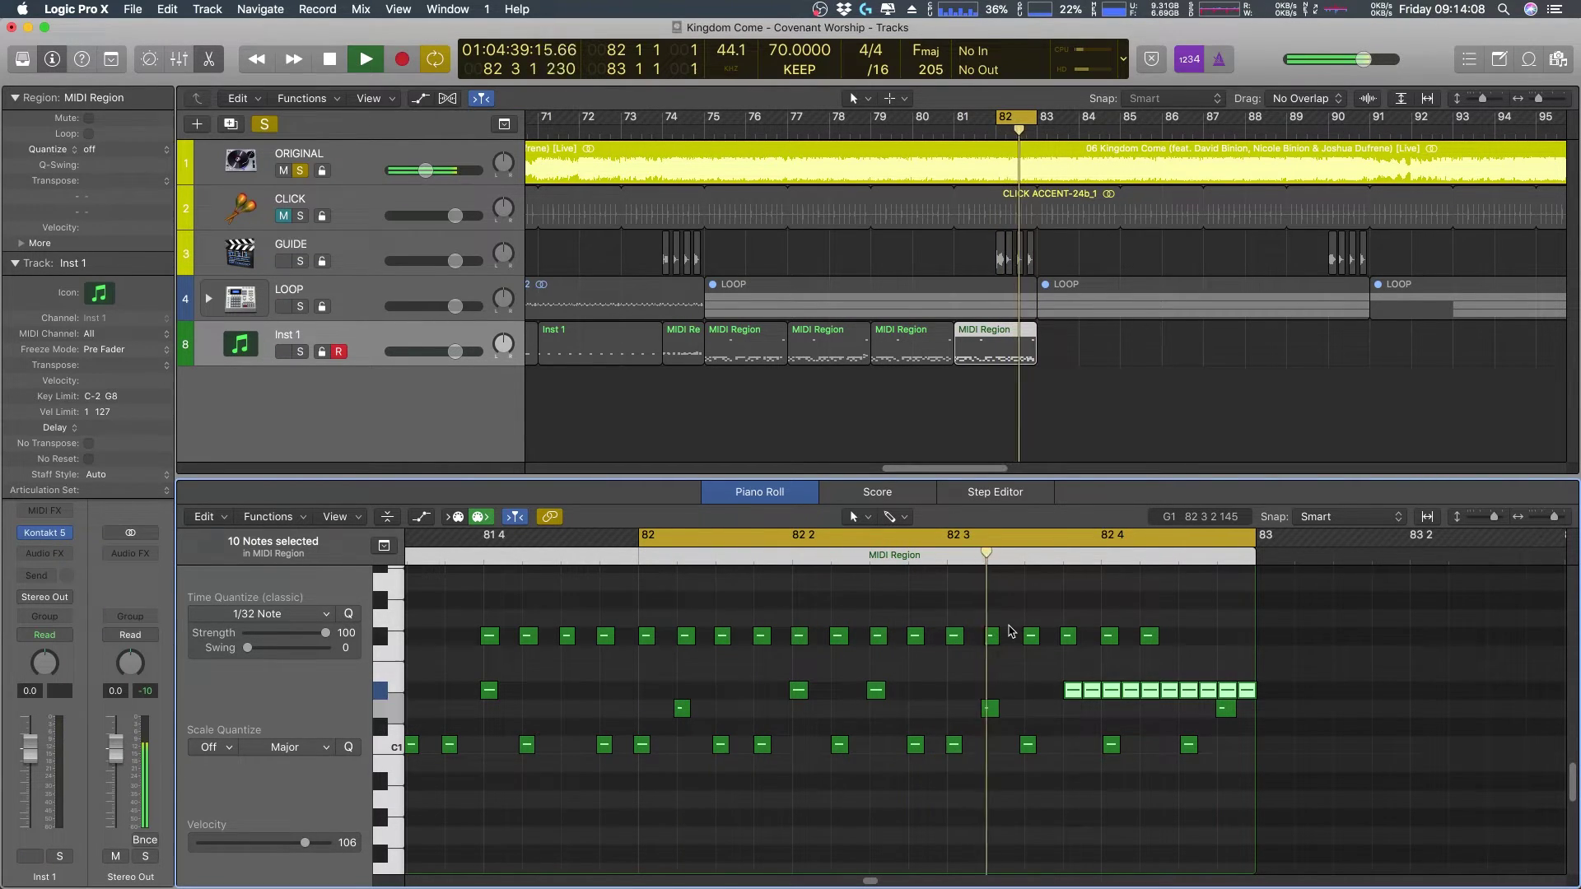
{"action": "key", "text": "space"}
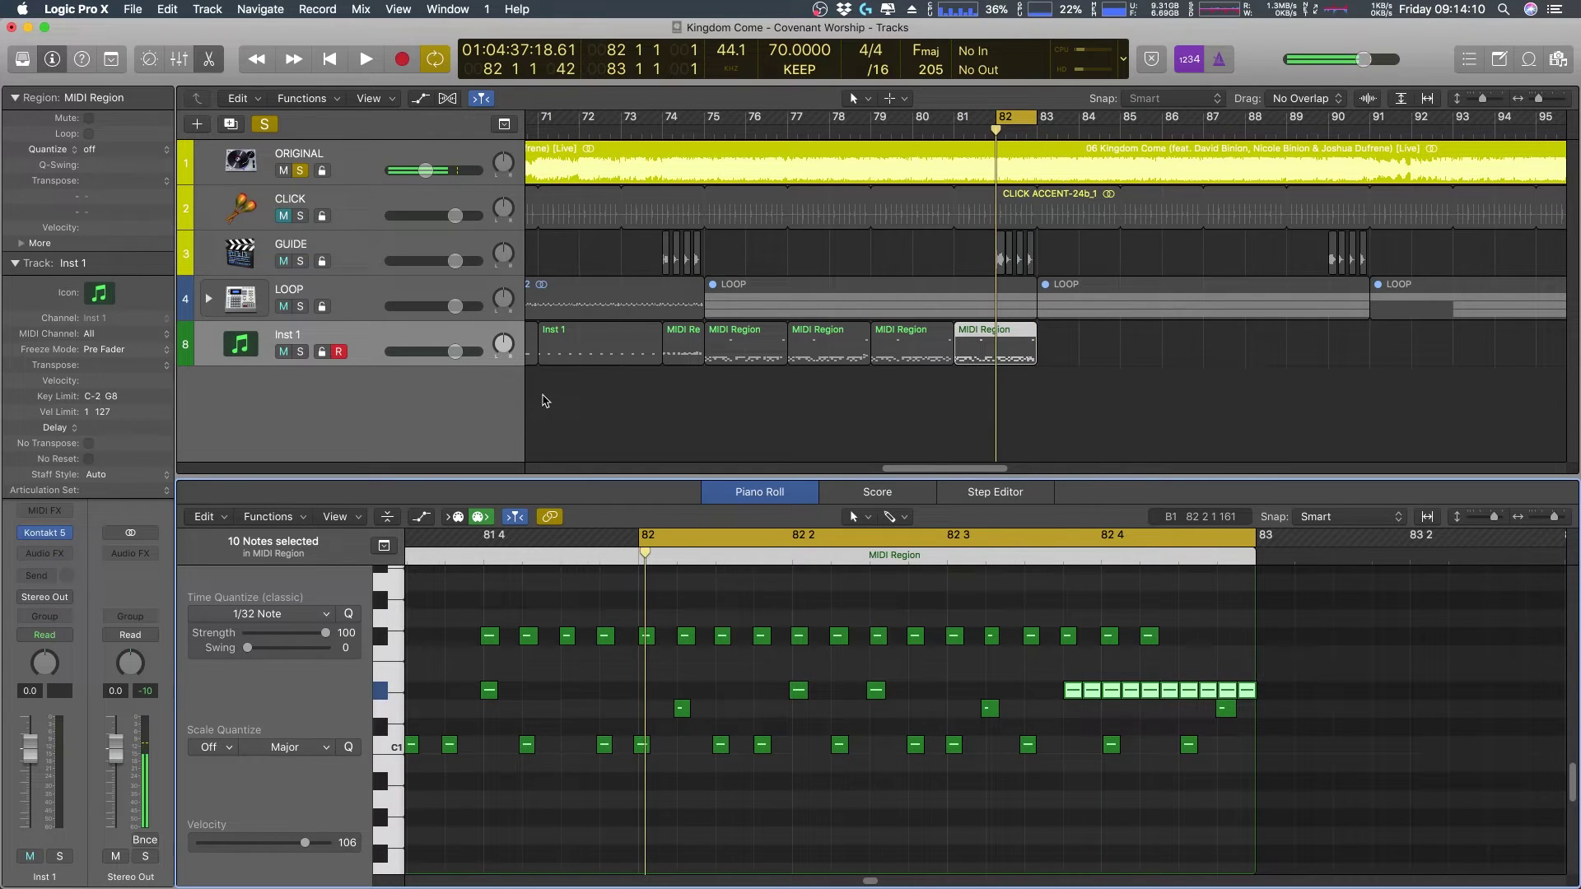
- Solo the Inst 1 drum track and play the drums back
{"action": "left_click", "coordinate": [299, 352]}
{"action": "key", "text": "space"}
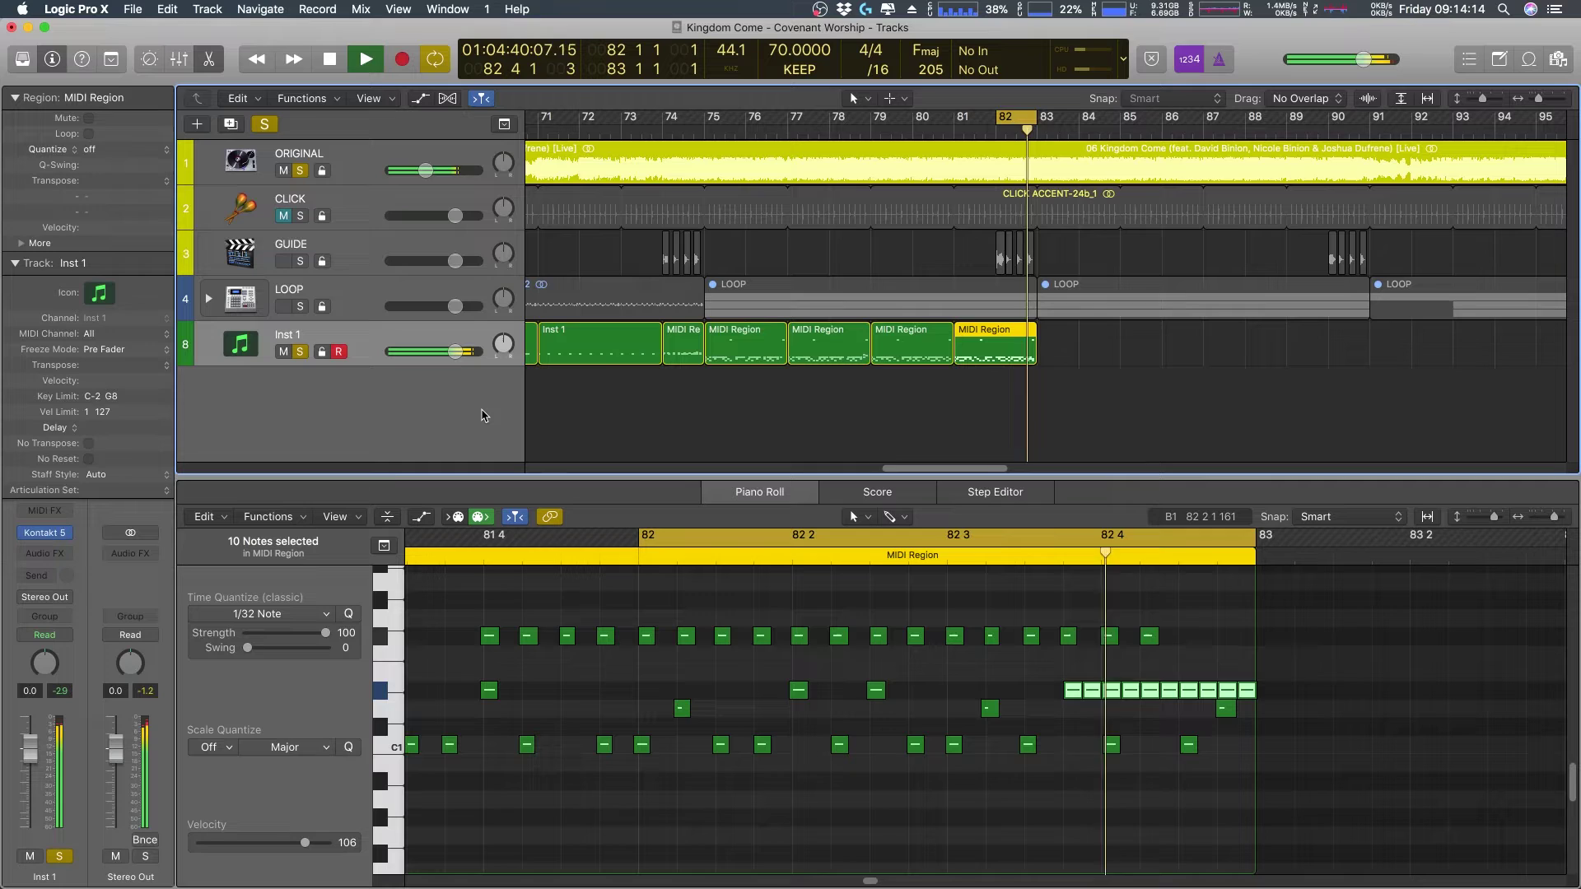
{"action": "key", "text": "space"}
- Select the first two roll notes and lower their velocity with the Velocity slider
{"action": "left_click", "coordinate": [1039, 690]}
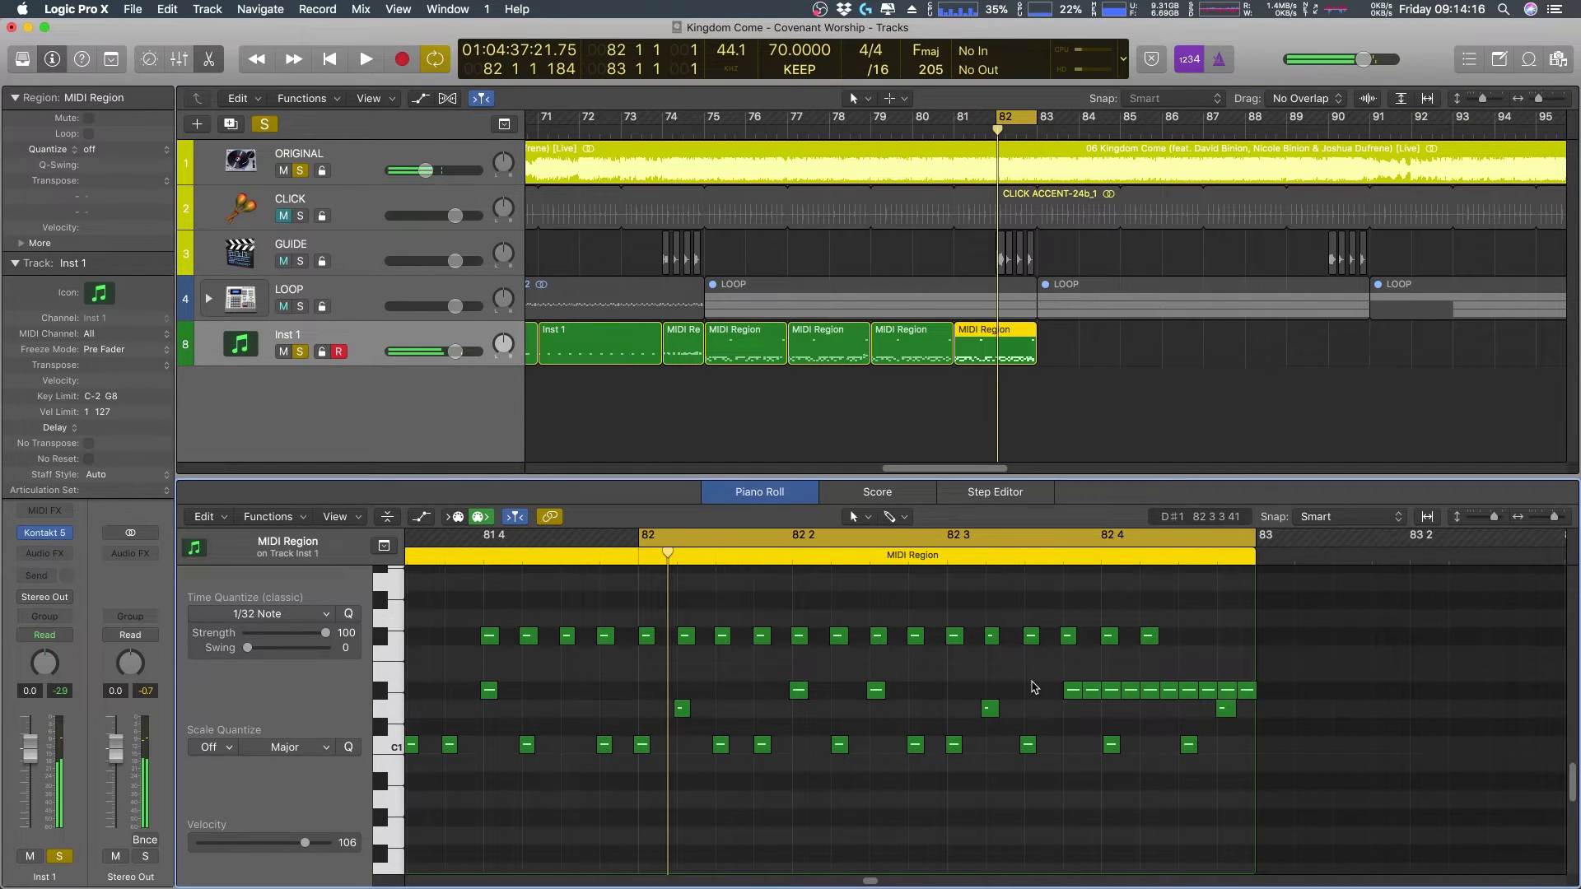
{"action": "left_click_drag", "start_coordinate": [1053, 690], "coordinate": [1100, 700]}
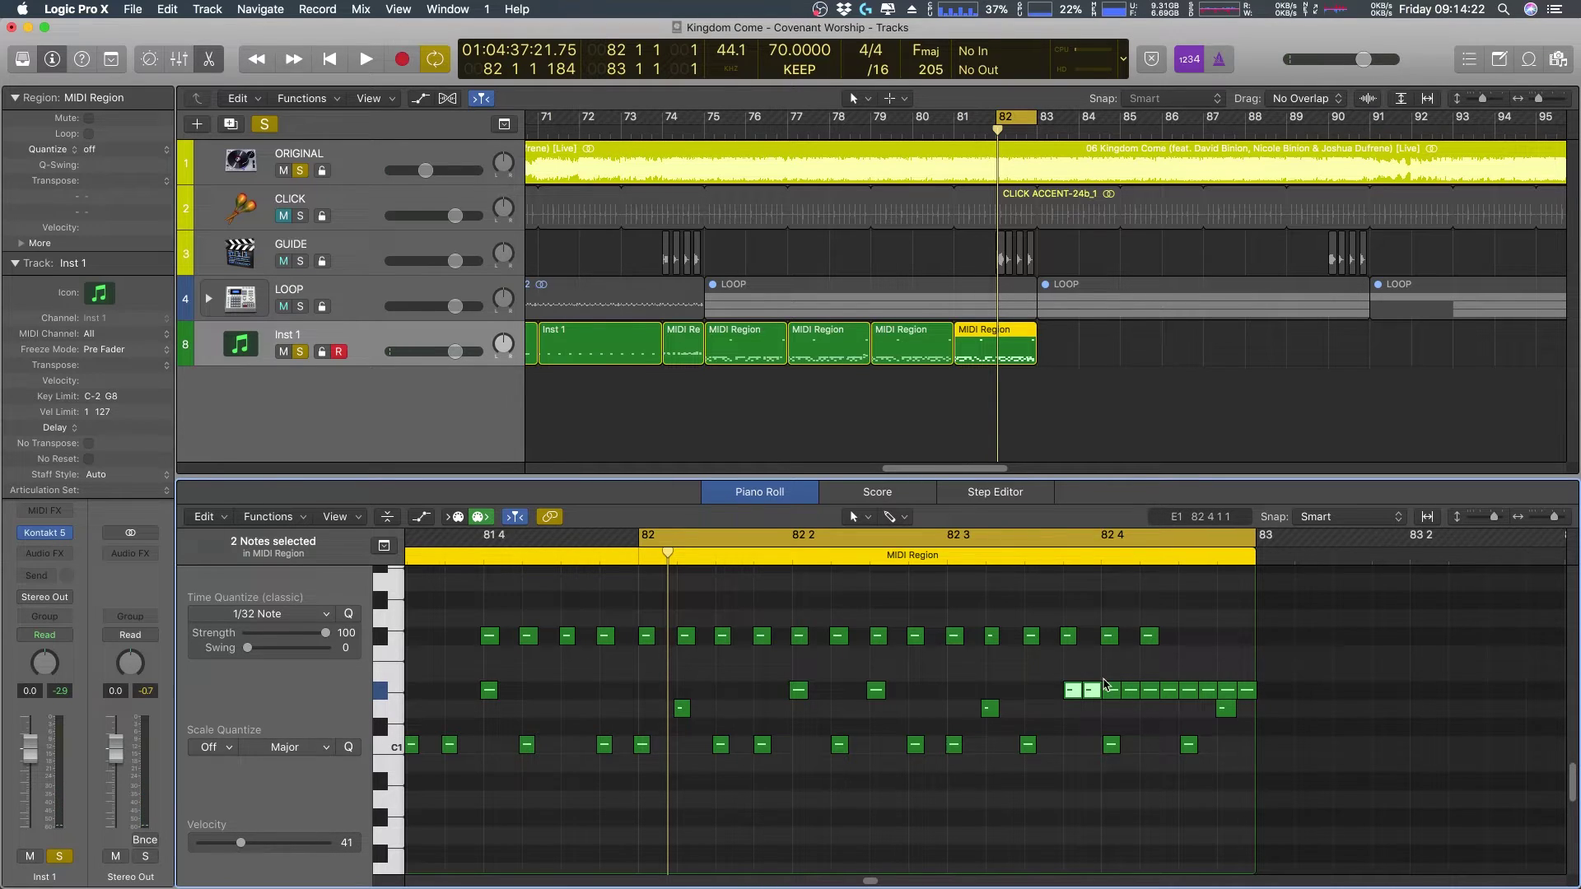
{"action": "left_click", "coordinate": [1117, 665]}
{"action": "left_click_drag", "start_coordinate": [1117, 665], "coordinate": [1135, 698]}
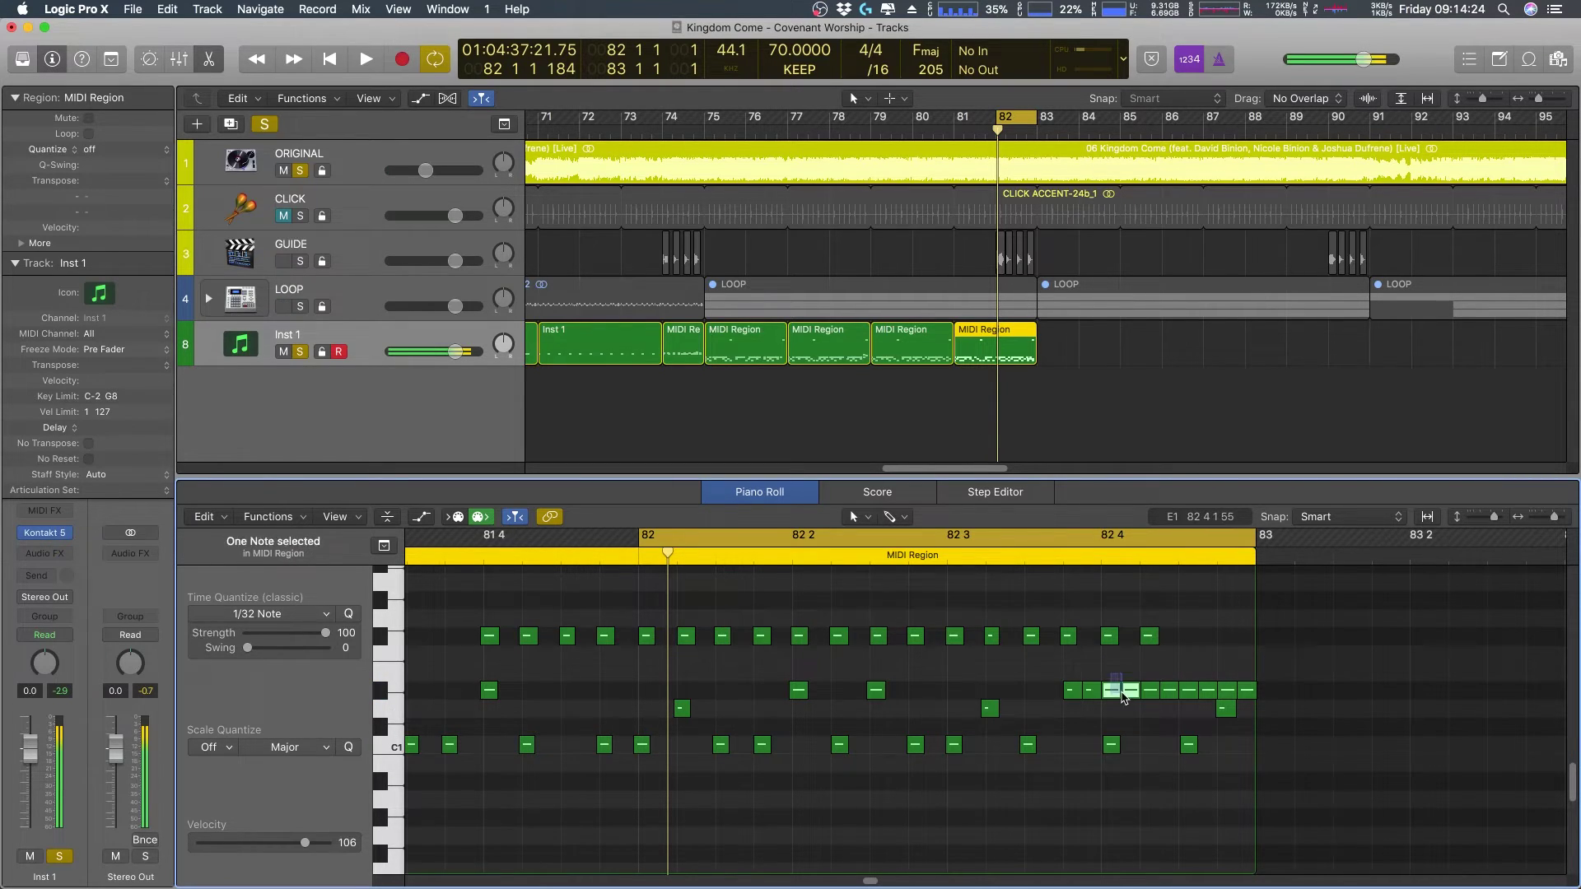
{"action": "left_click_drag", "start_coordinate": [255, 841], "coordinate": [258, 848]}
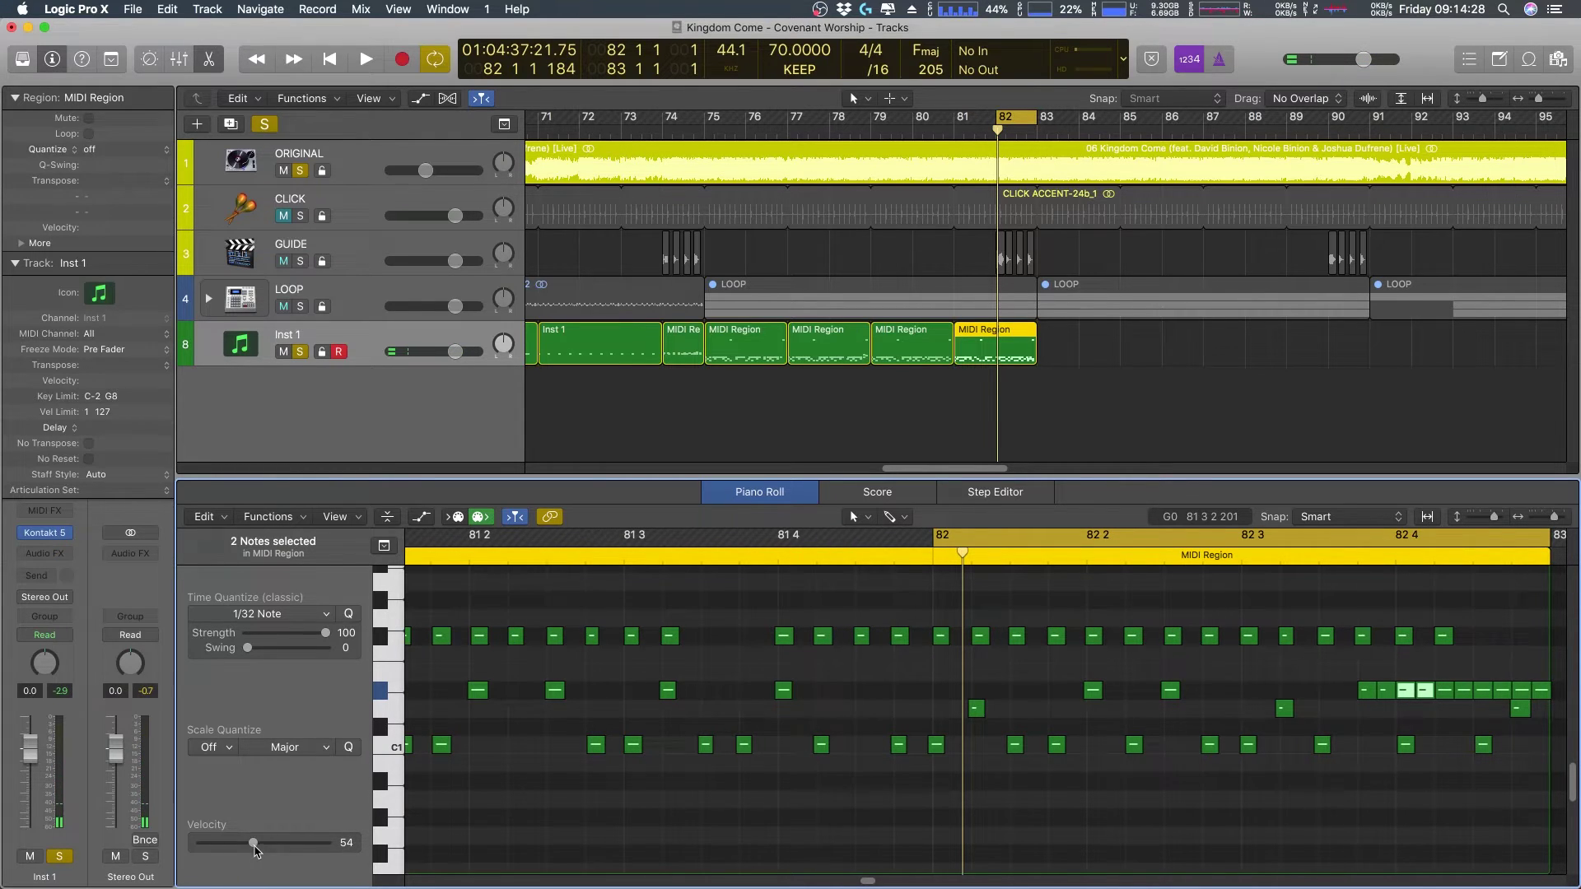
- Select the next pair of roll notes and raise their velocity slightly
{"action": "scroll", "coordinate": [911, 875], "scroll_direction": "right", "scroll_amount": 5}
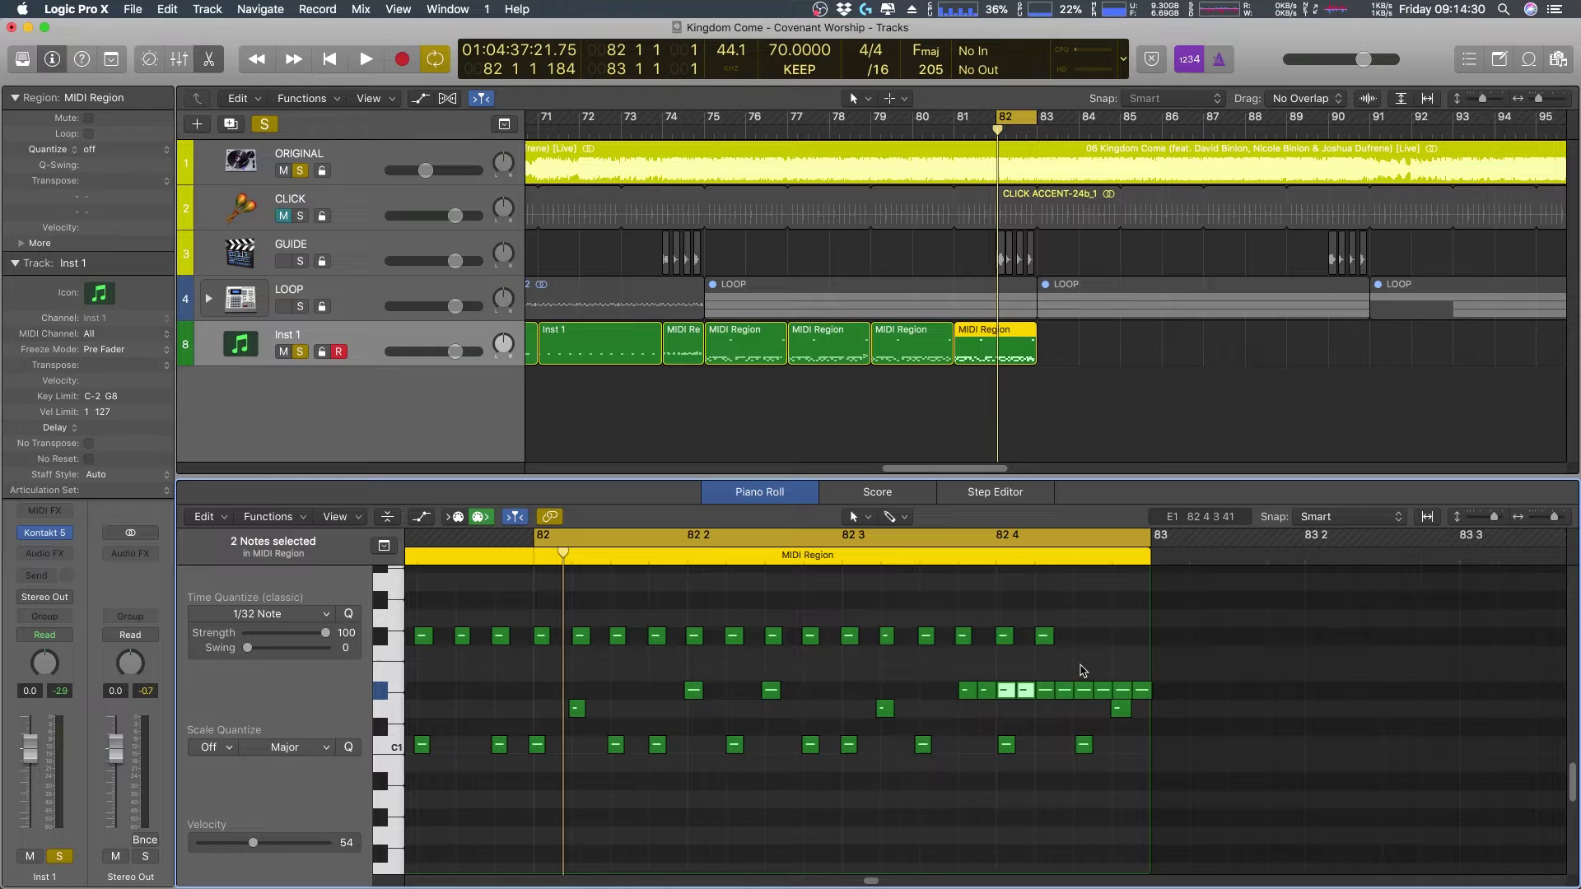
{"action": "left_click", "coordinate": [1046, 690]}
{"action": "left_click_drag", "start_coordinate": [1049, 694], "coordinate": [1071, 701]}
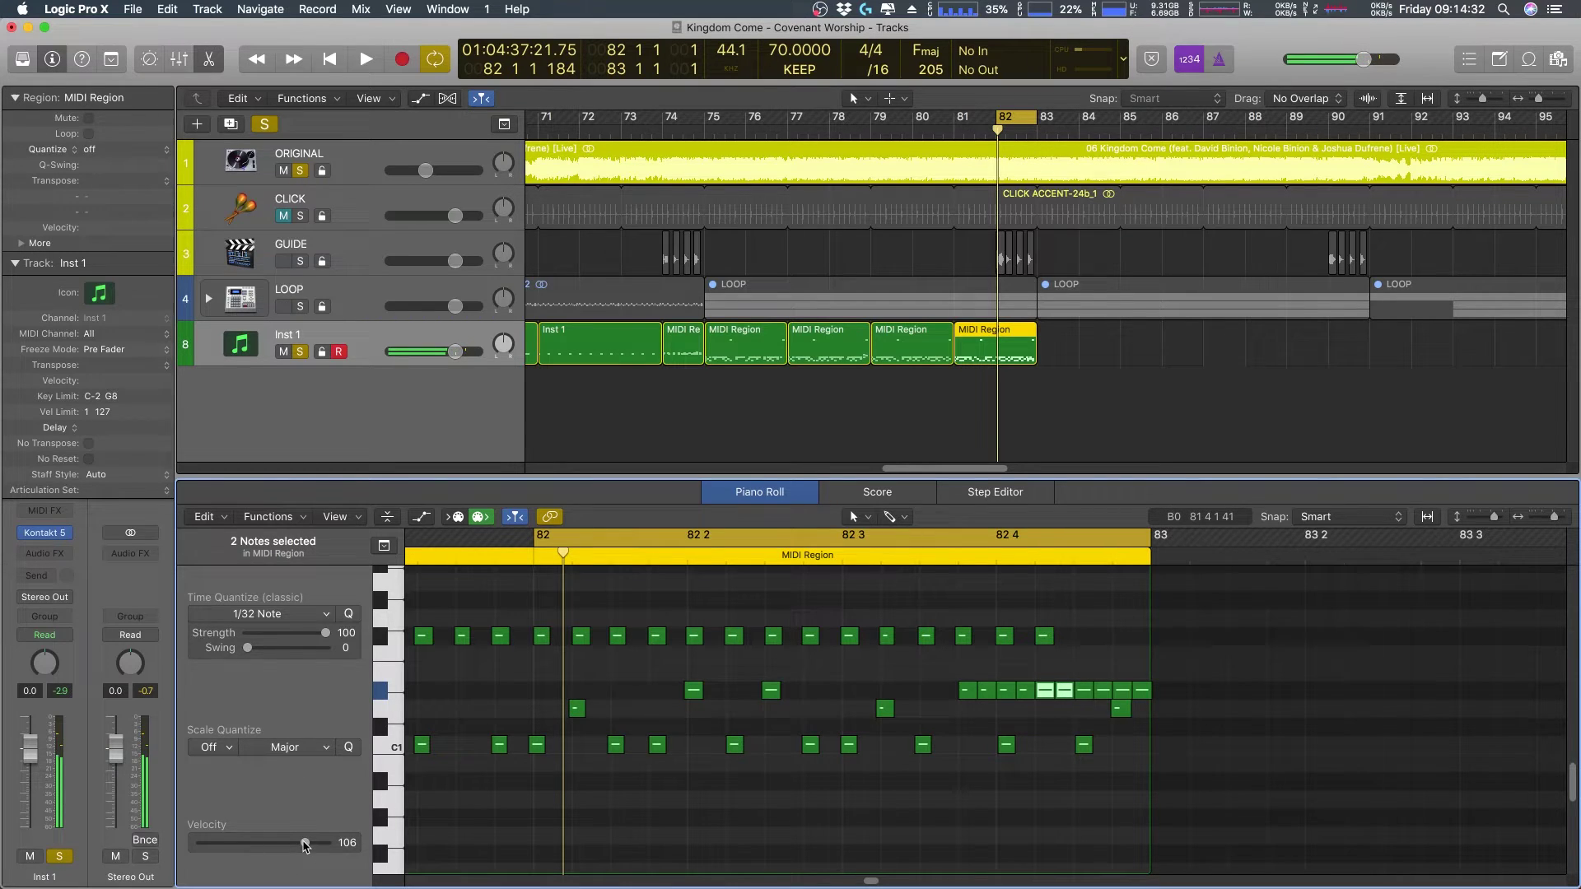
{"action": "left_click_drag", "start_coordinate": [271, 848], "coordinate": [272, 847]}
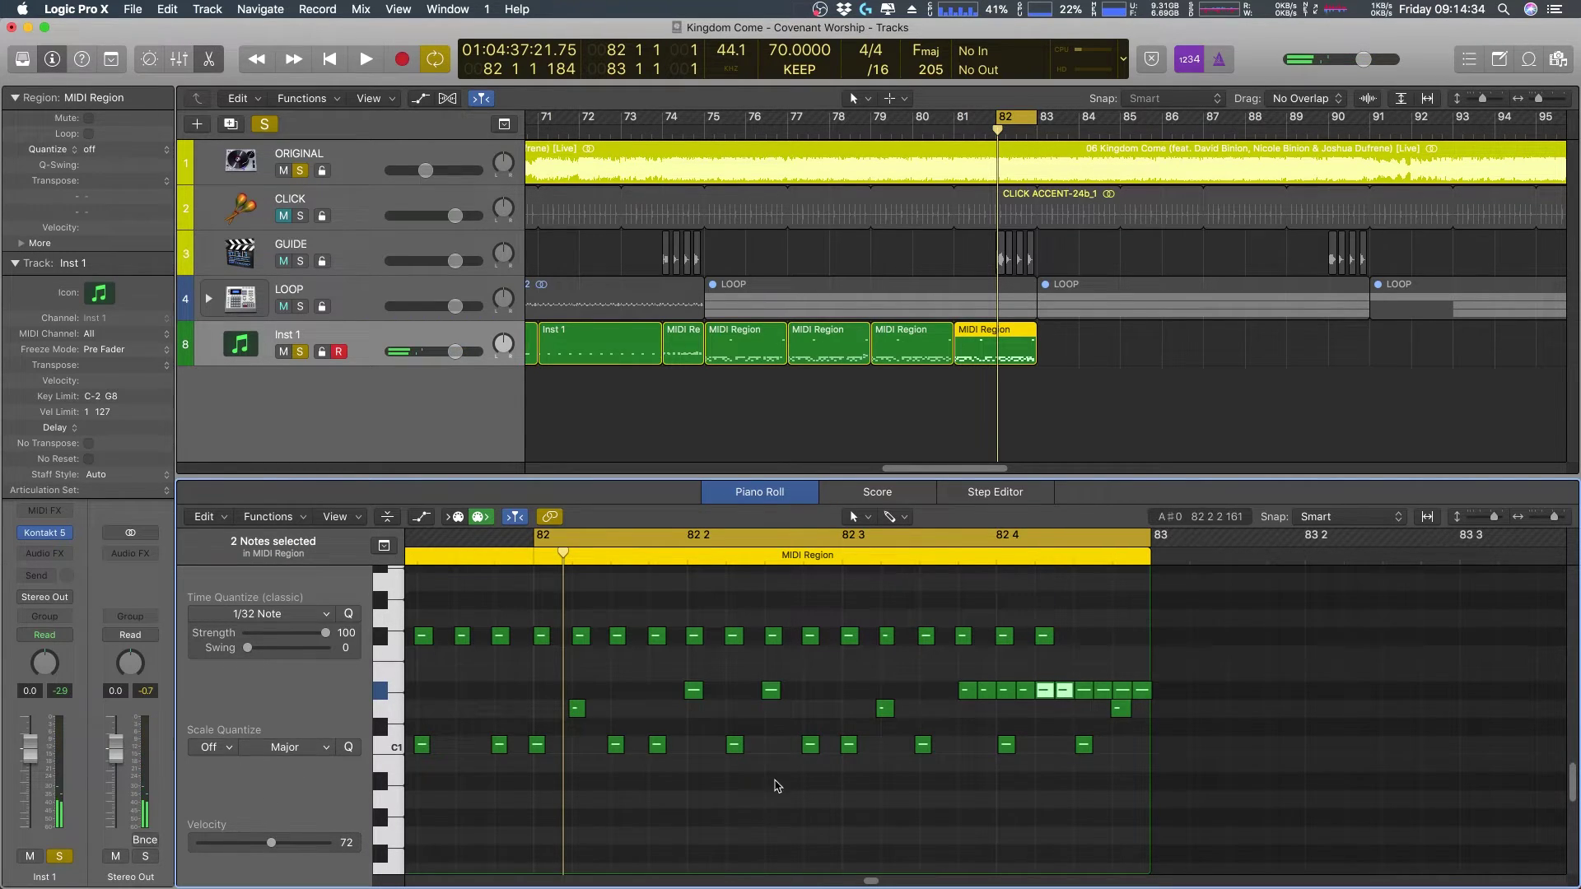
- Select the following two roll notes and play back to hear the crescendo
{"action": "left_click", "coordinate": [1066, 665]}
{"action": "left_click_drag", "start_coordinate": [1088, 677], "coordinate": [1109, 697]}
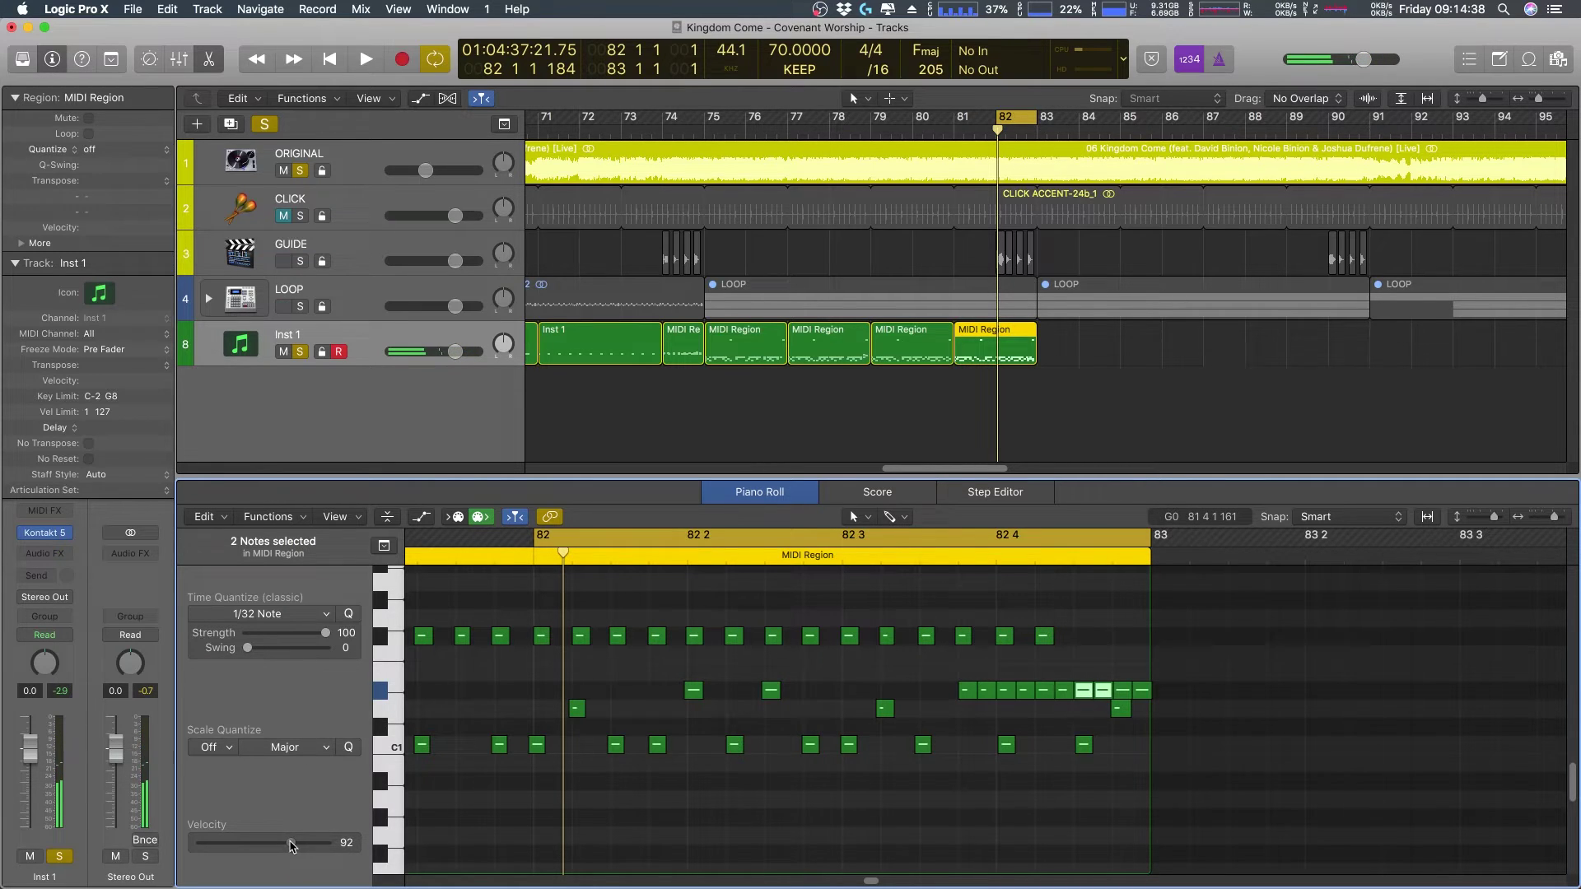
{"action": "key", "text": "space"}
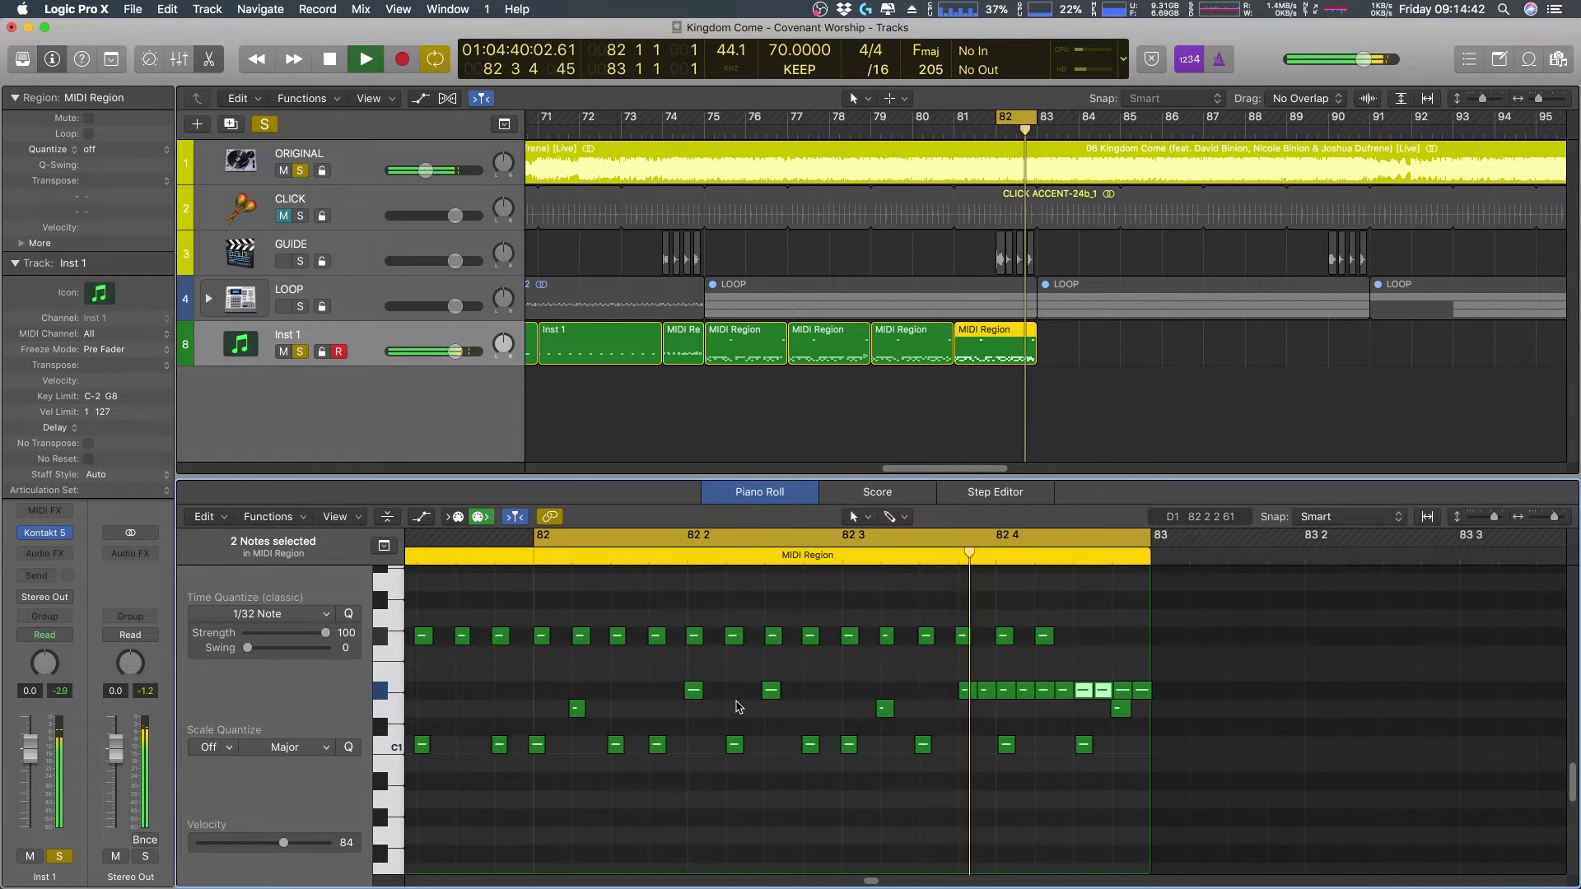
{"action": "key", "text": "space"}
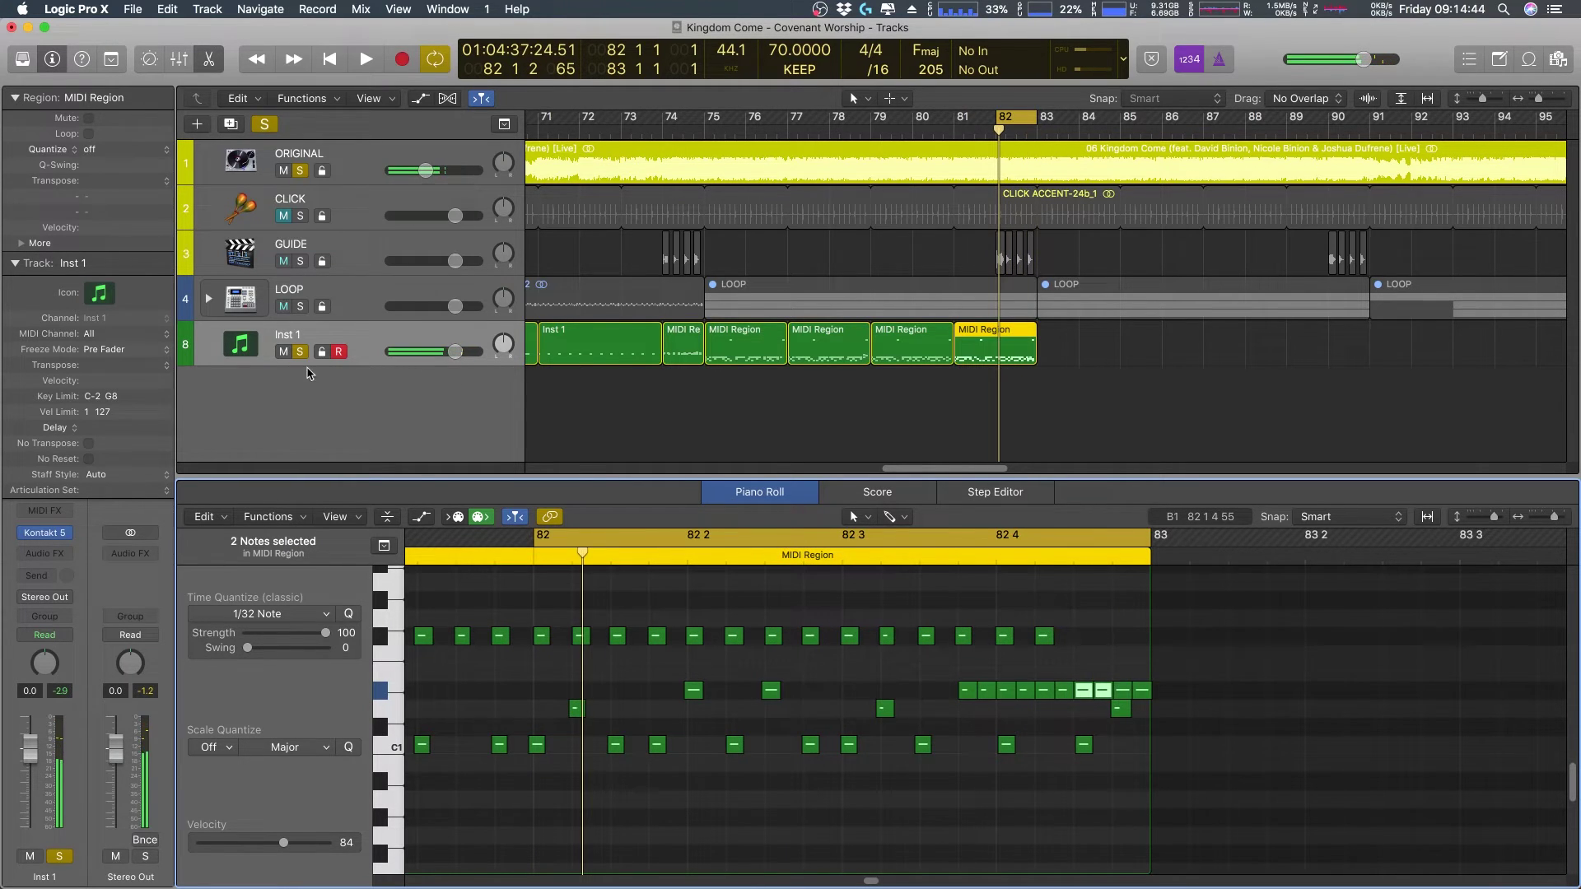
- Take the ORIGINAL track out of solo and play back the drums alone
{"action": "left_click", "coordinate": [300, 171]}
{"action": "key", "text": "space"}
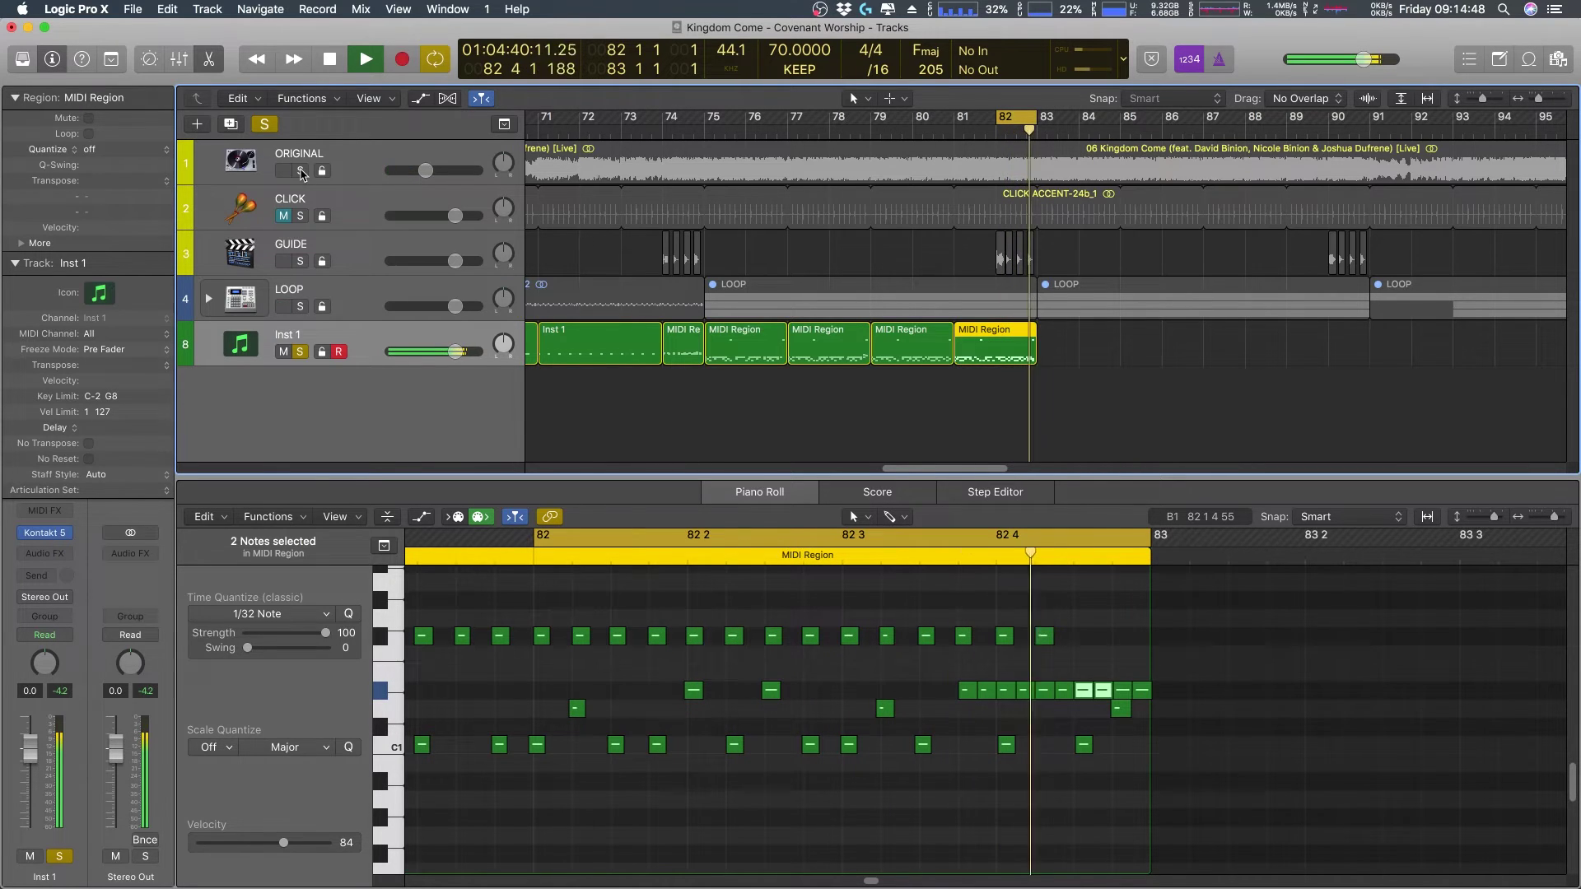
{"action": "key", "text": "space"}
- Marquee-select all eight roll notes and play back the roll
{"action": "left_click_drag", "start_coordinate": [941, 681], "coordinate": [1111, 699]}
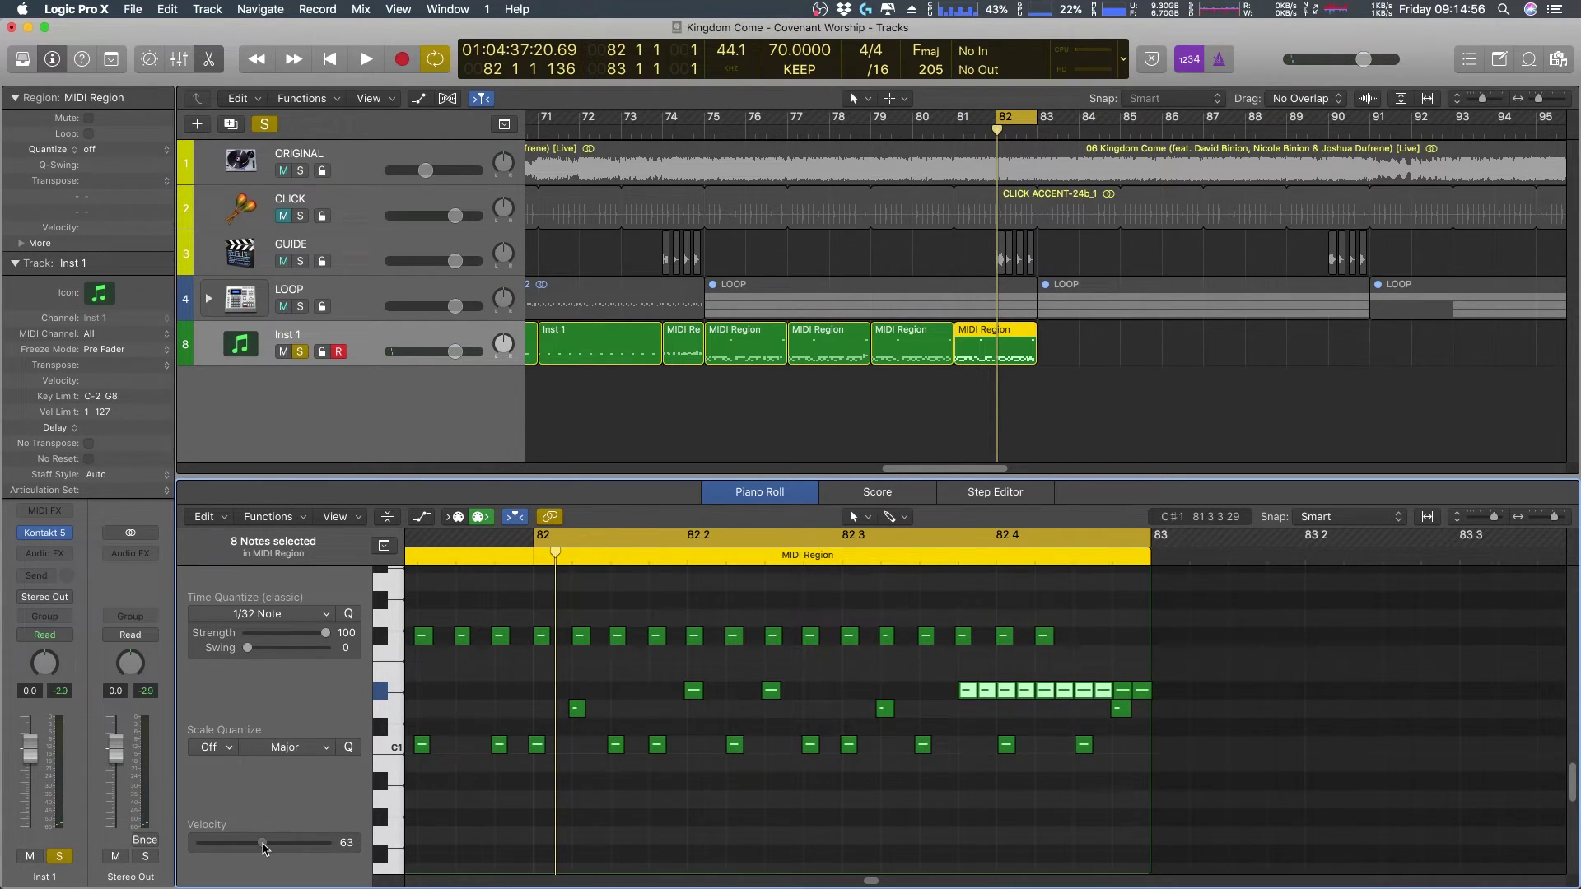
{"action": "key", "text": "space"}
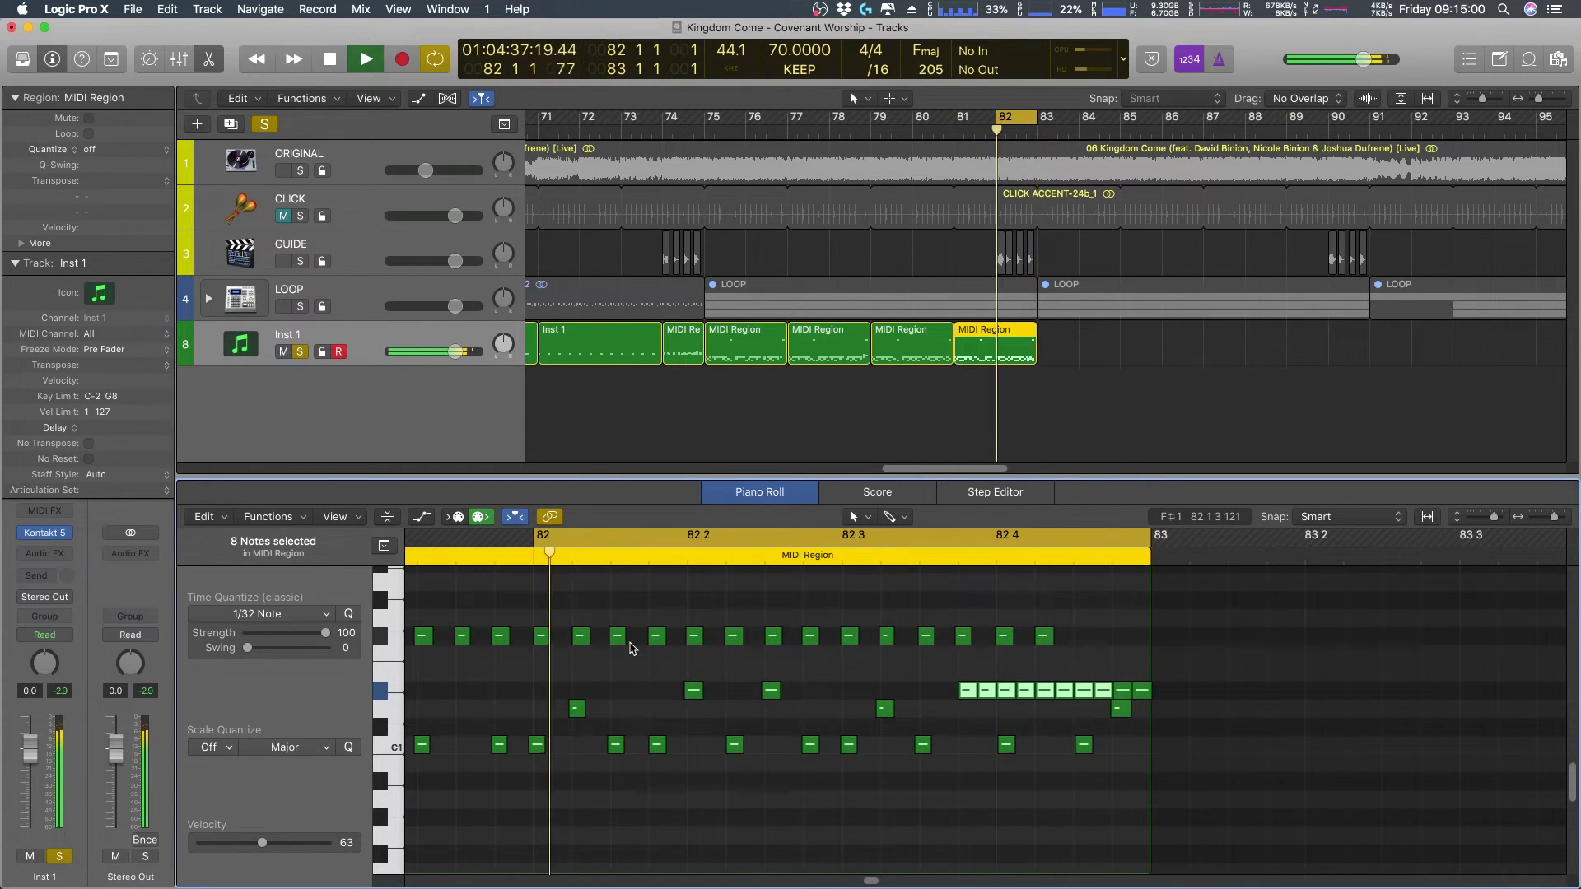
{"action": "key", "text": "space"}
- Solo ORIGINAL again alongside the drums and play back the mix
{"action": "left_click", "coordinate": [300, 171]}
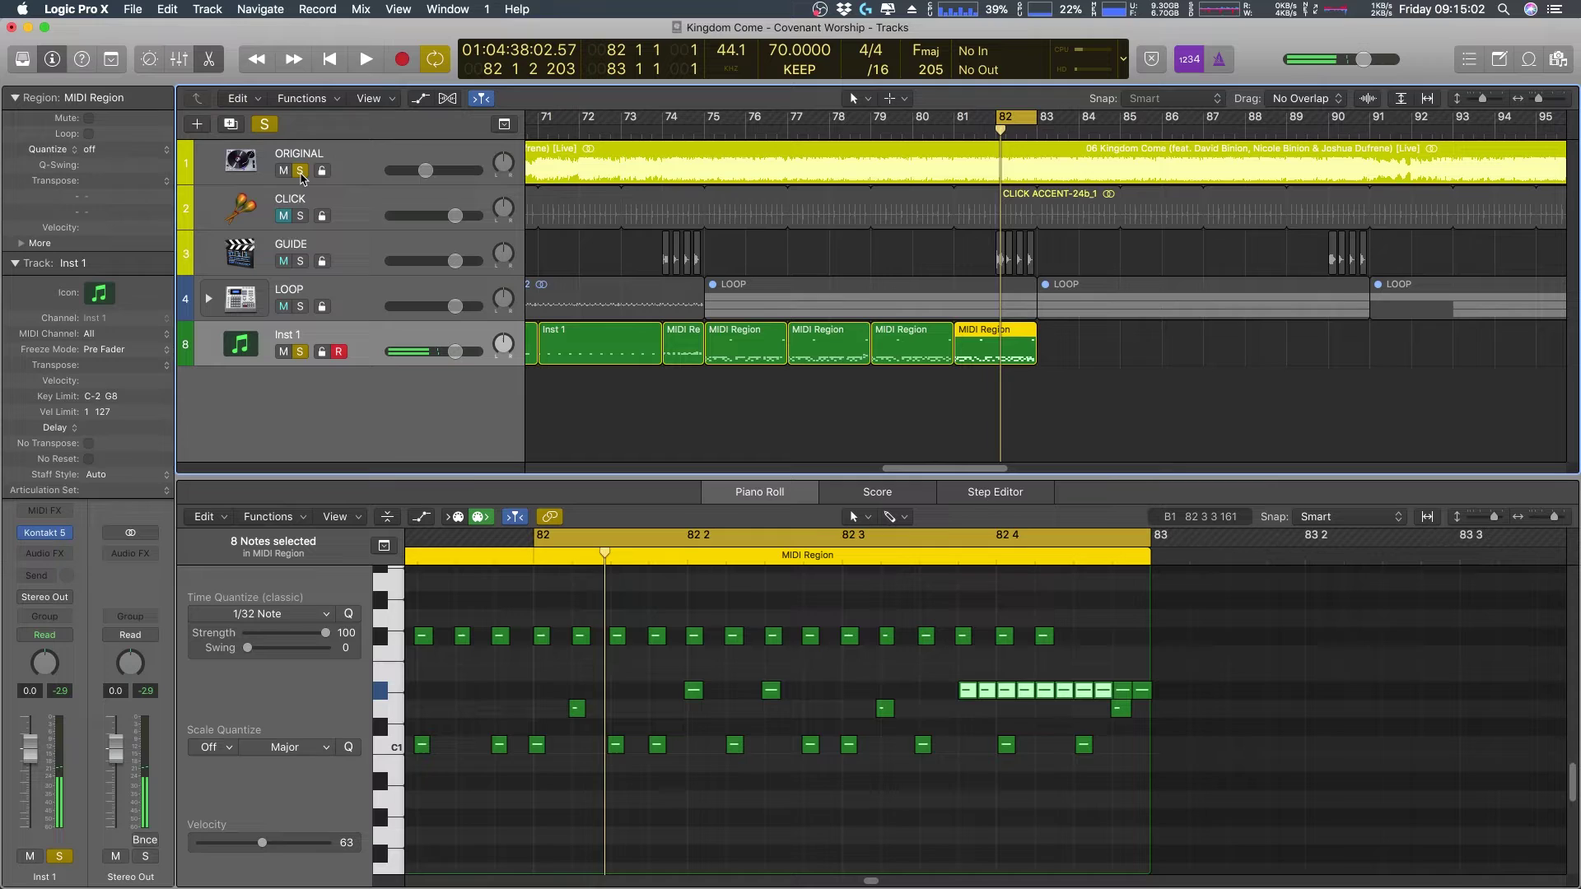
{"action": "key", "text": "space"}
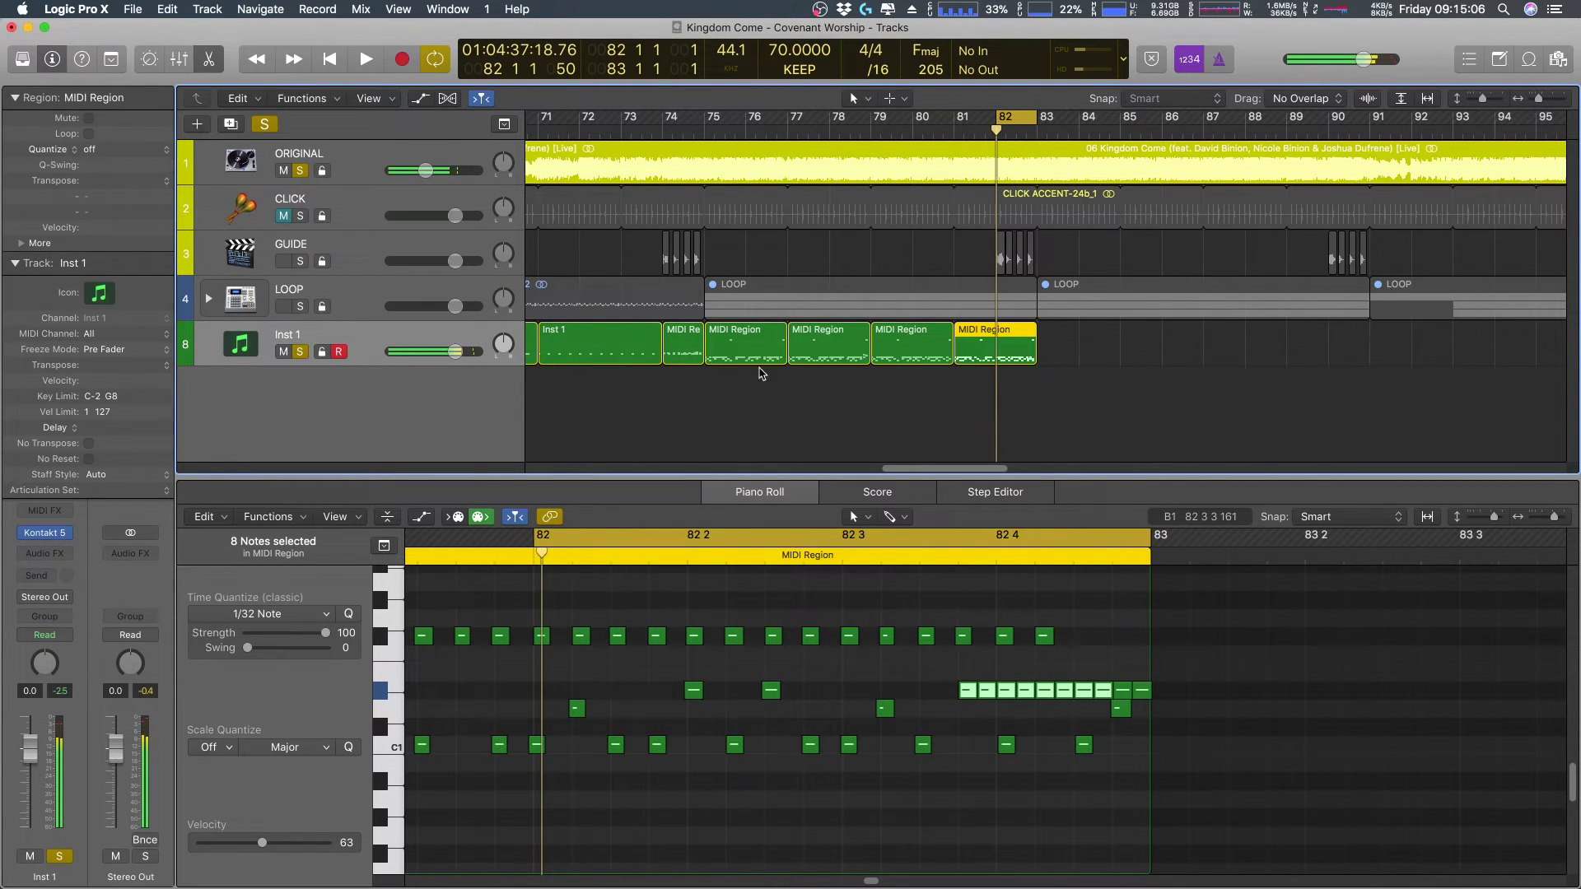
{"action": "key", "text": "space"}
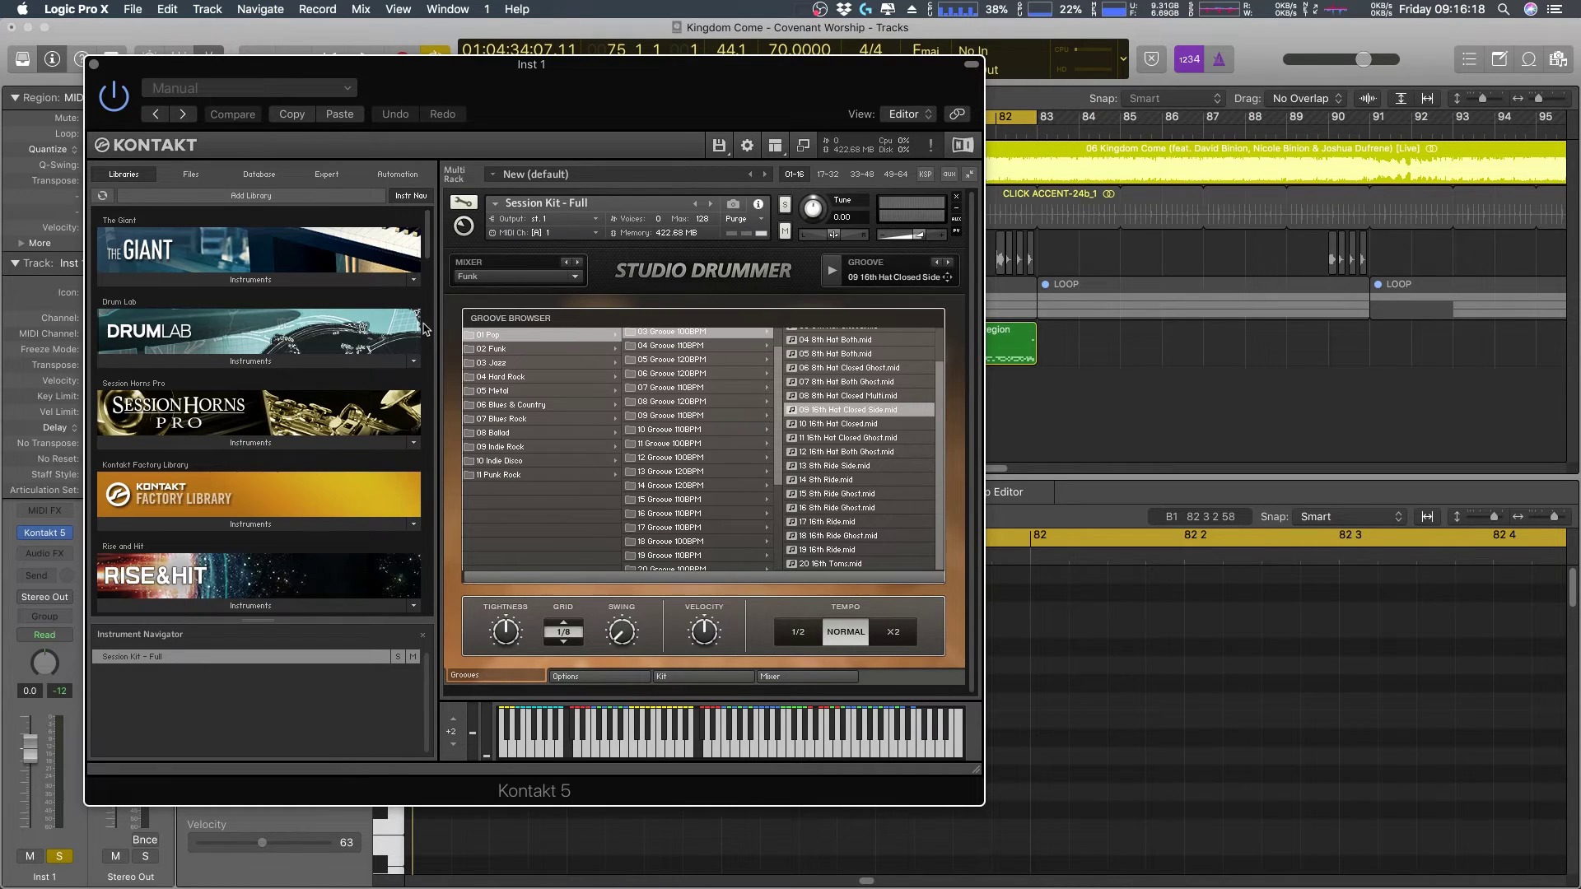
- Load the 07 8th Hat Both Ghost groove in Studio Drummer's Groove Browser
{"action": "left_click_drag", "start_coordinate": [427, 237], "coordinate": [408, 476]}
{"action": "scroll", "coordinate": [409, 476], "scroll_direction": "down", "scroll_amount": 10}
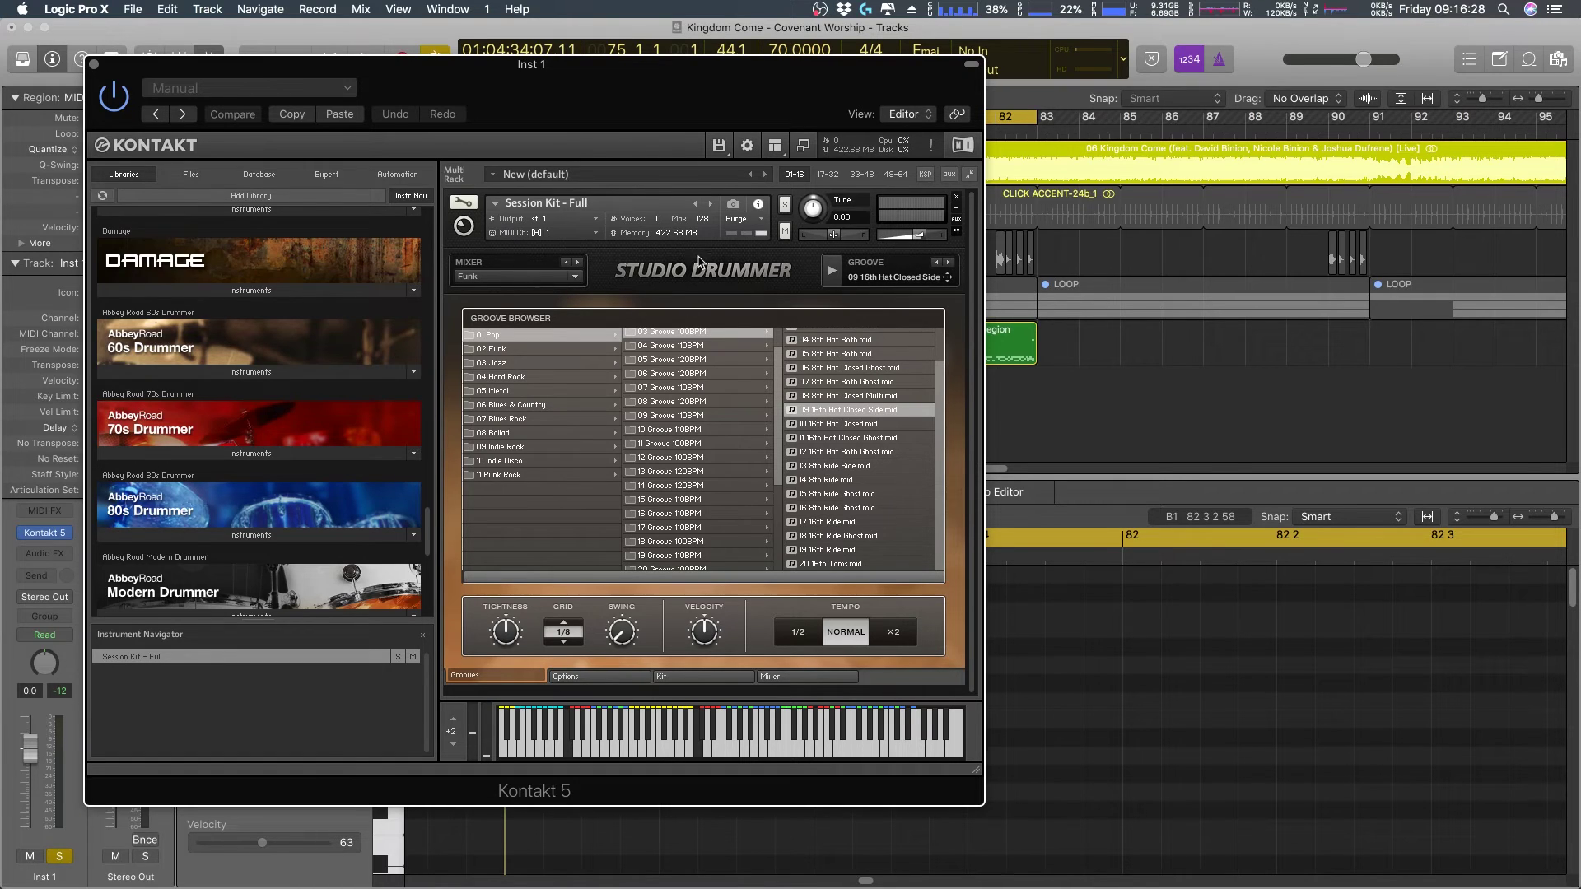
{"action": "left_click", "coordinate": [837, 383]}
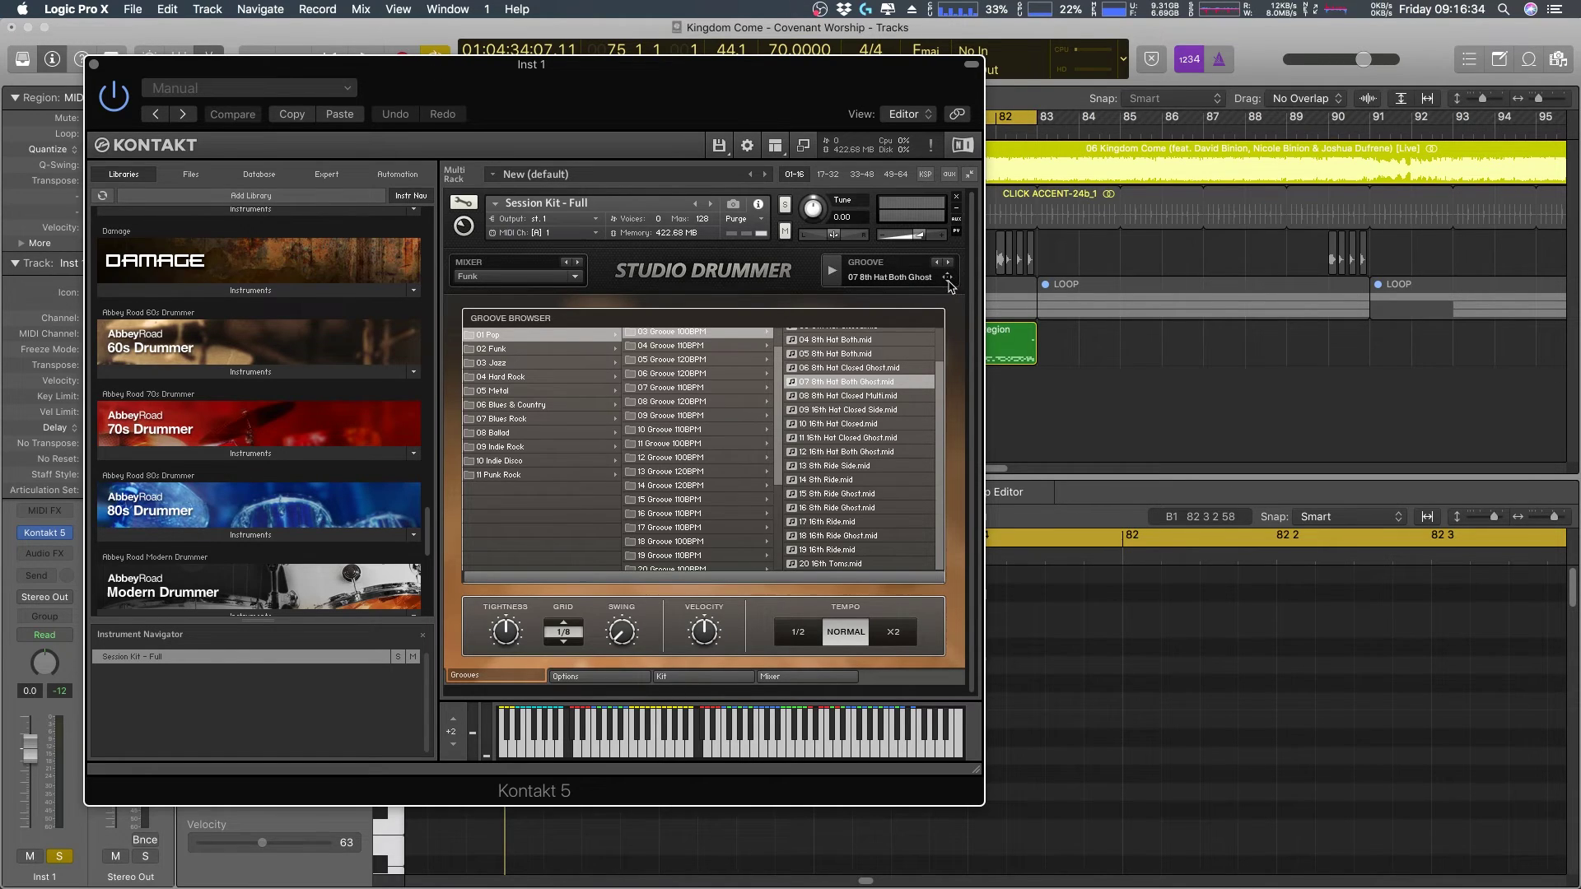
- Drag the 07 8th Hat Both Ghost groove onto the Inst 1 track at bar 86
{"action": "left_click_drag", "start_coordinate": [951, 280], "coordinate": [1166, 361]}
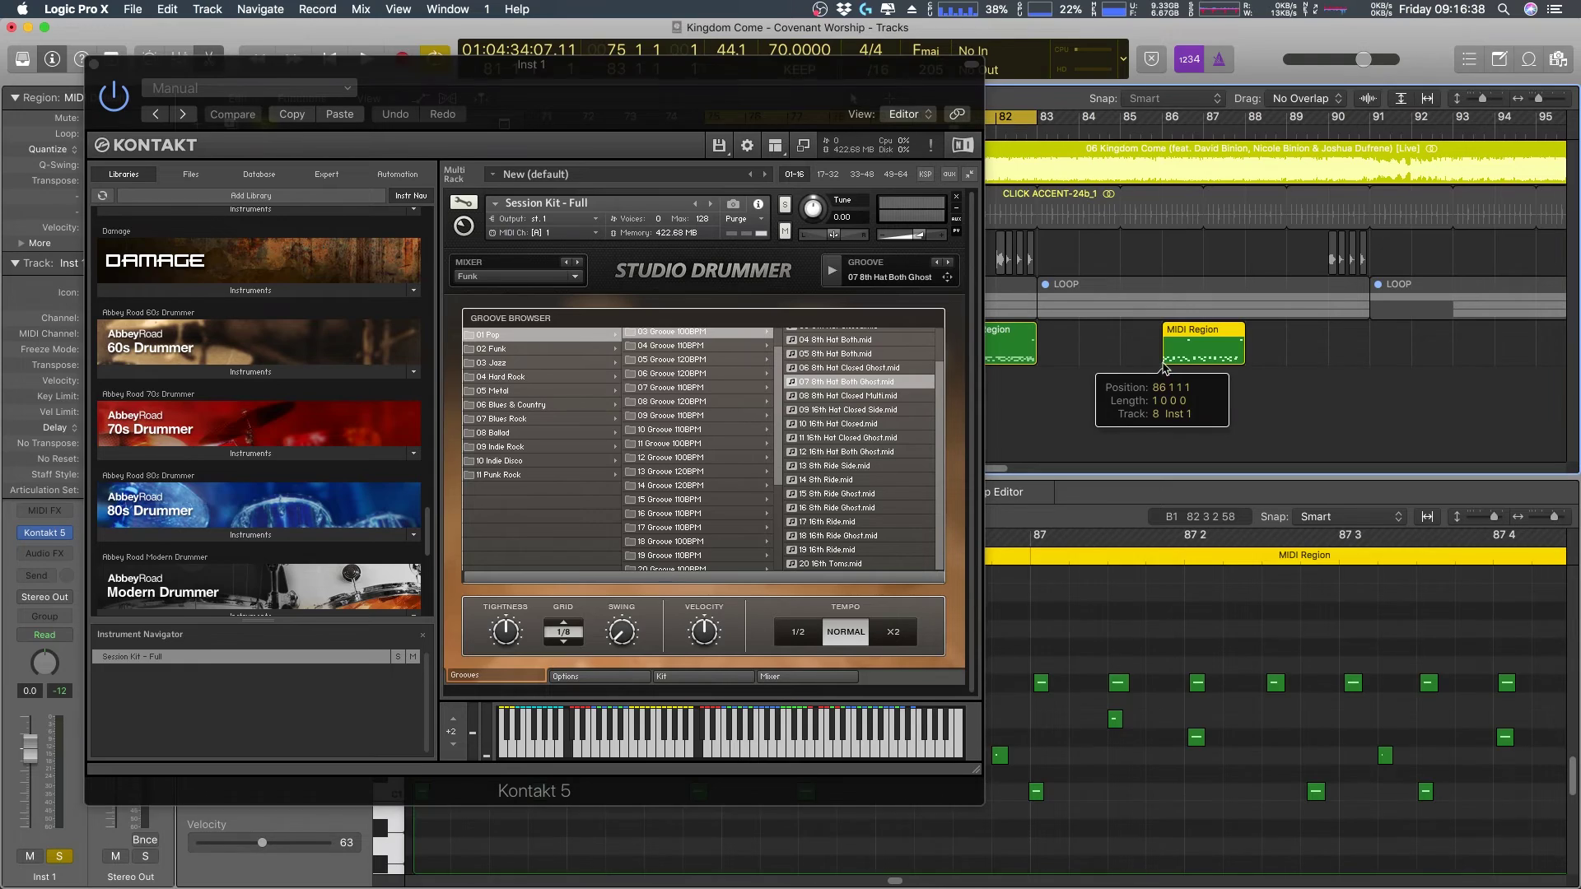